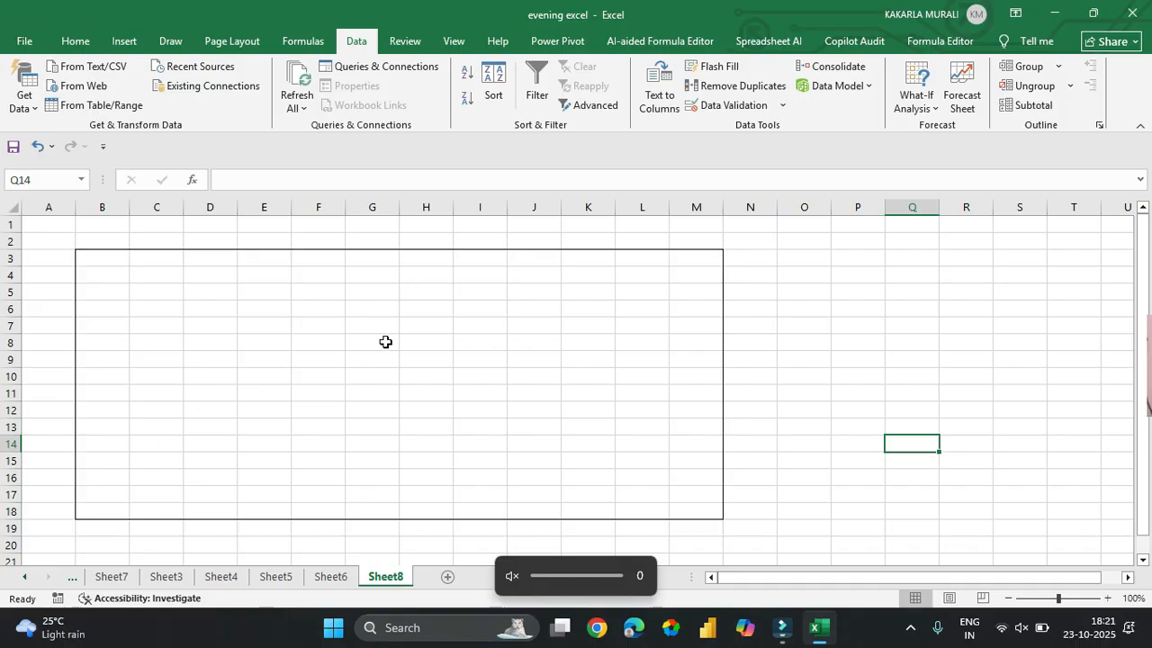
- Enter the heading 'date' in cell B3
click(120, 260)
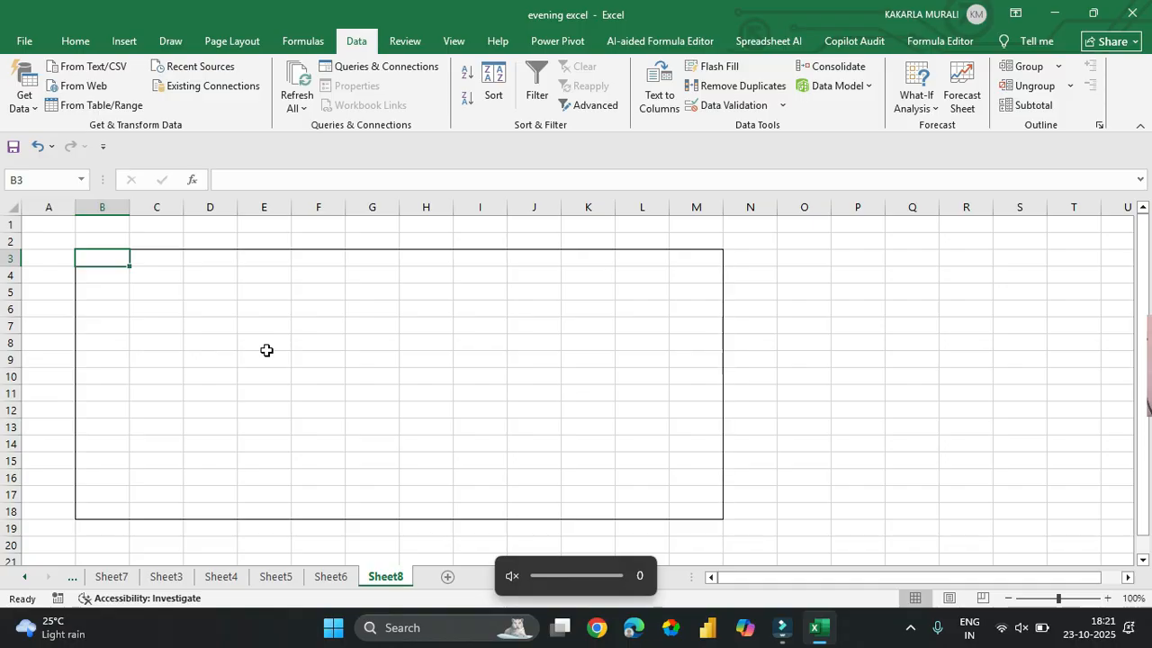
text(date)
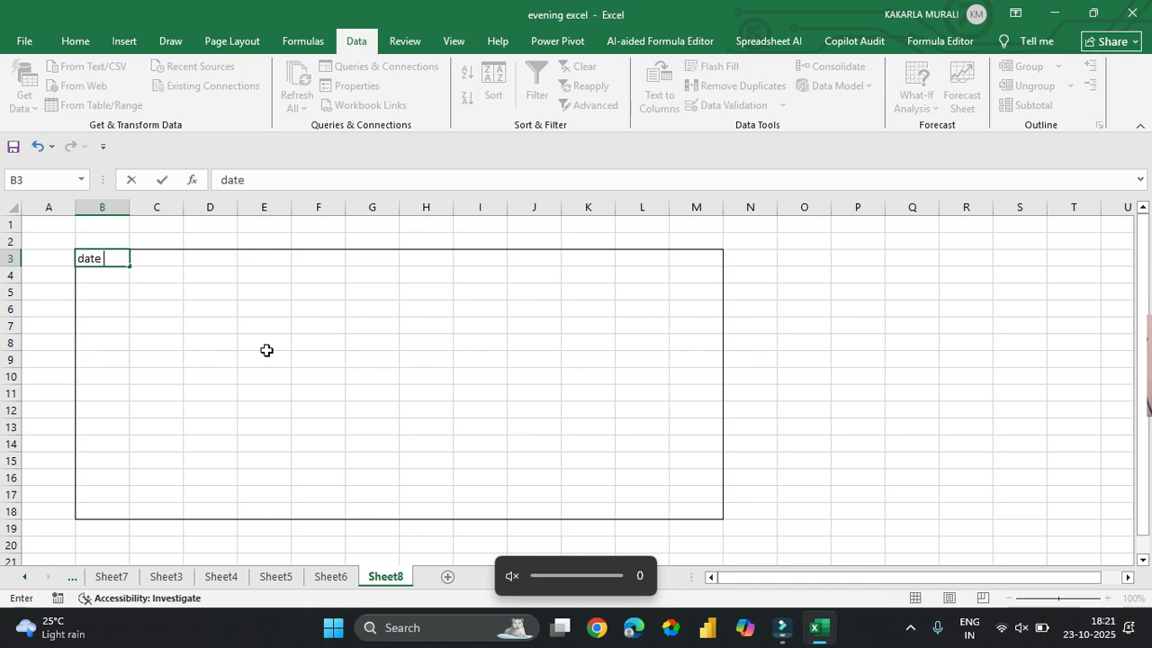
key(Return)
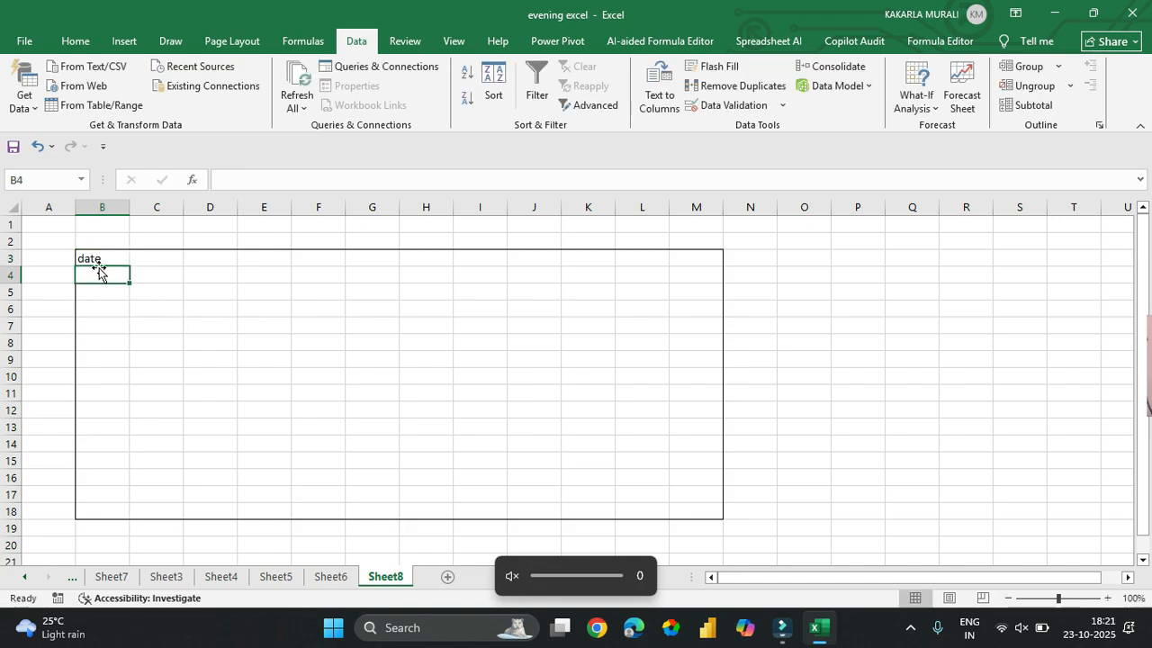
- Add 'depawali offer' in P3 with '20 -25th' in P4, and widen column B
click(843, 258)
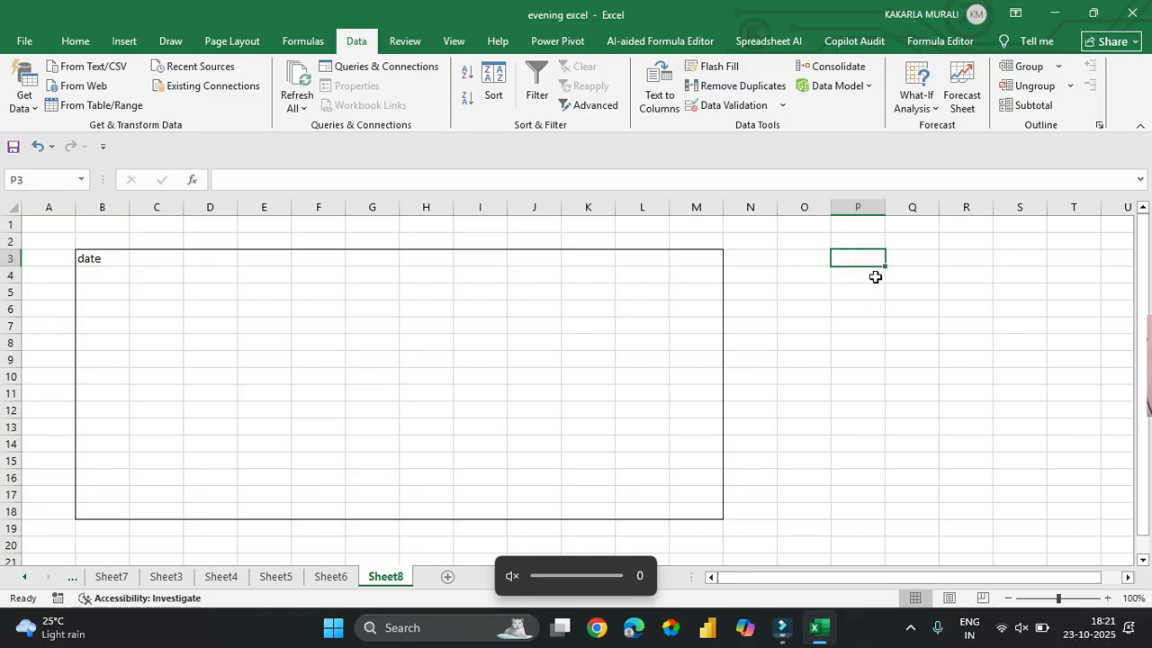
text(depo)
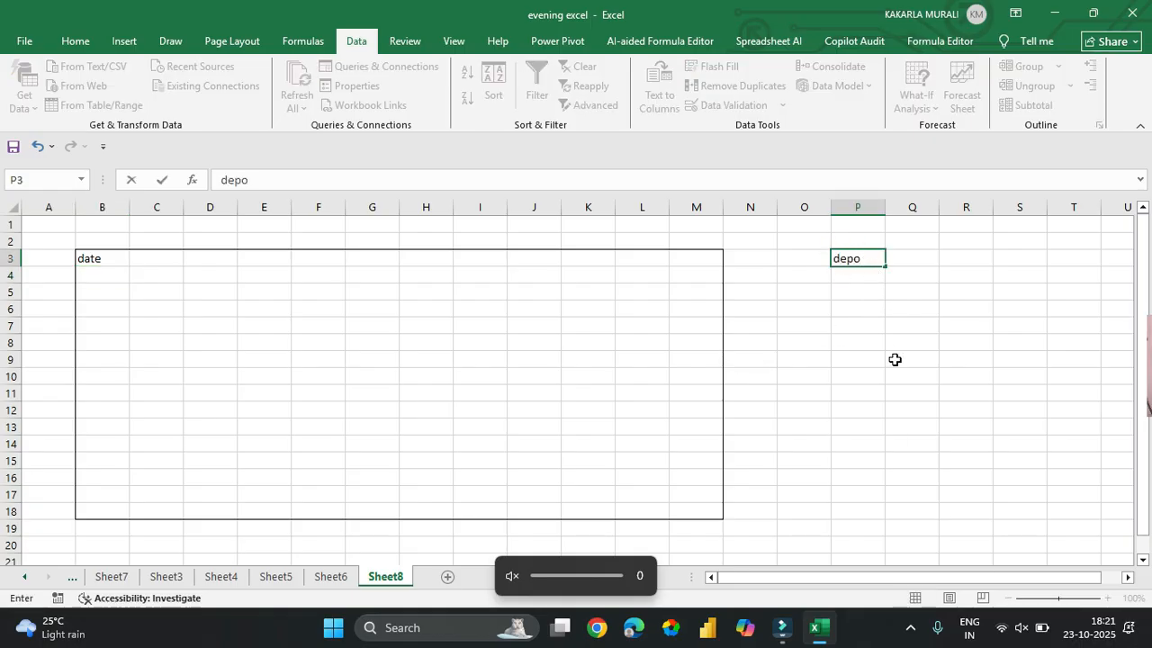
key(BackSpace)
text(awali of)
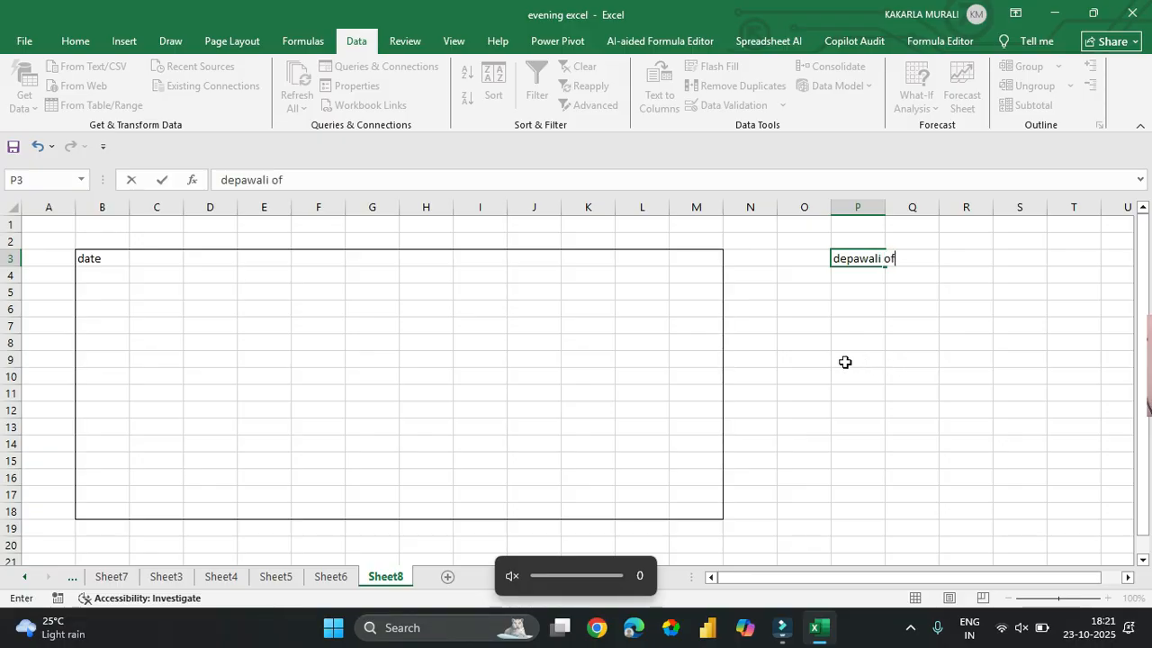
text(fer)
key(Return)
text(20)
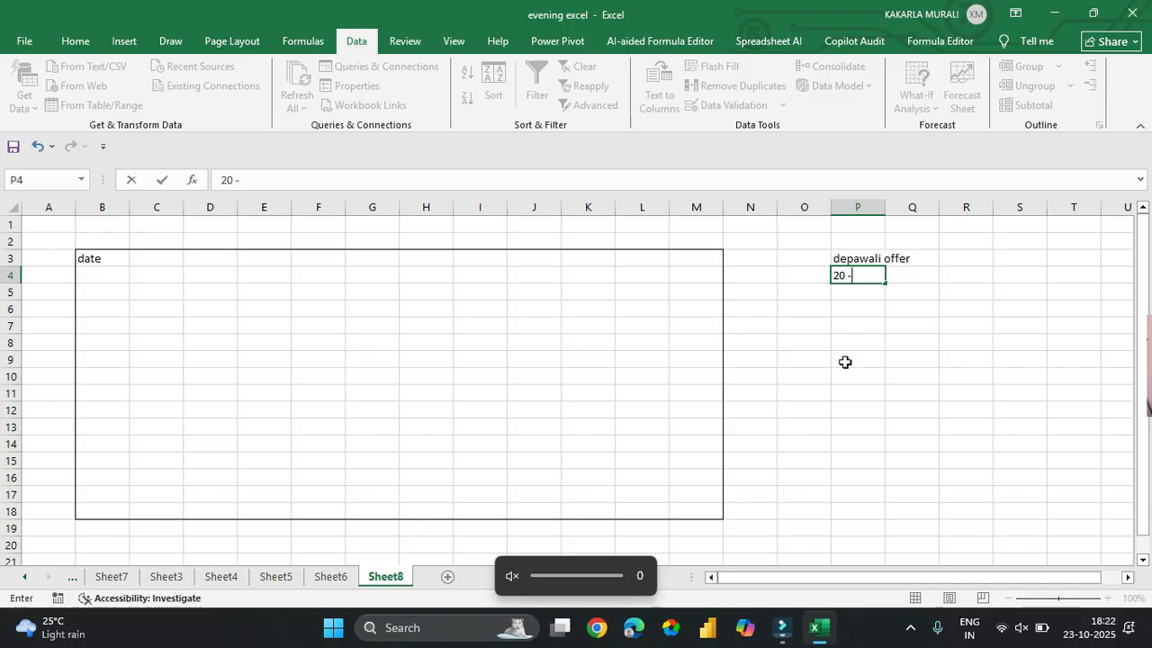
text( -25th)
key(Return)
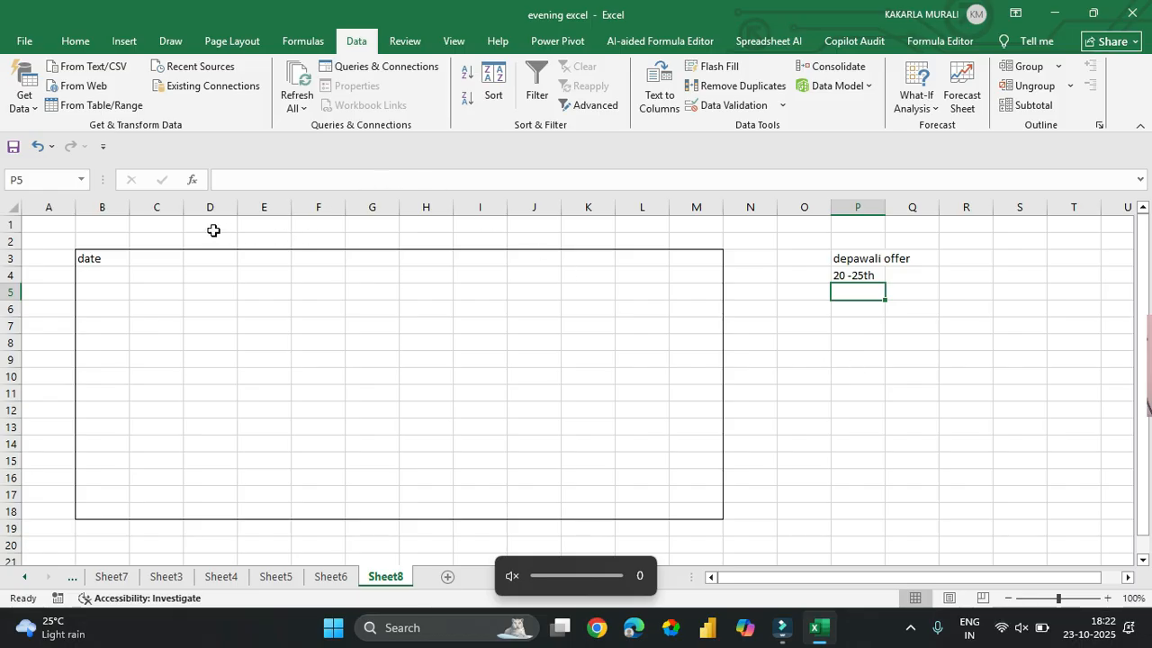
drag(127, 213, 153, 210)
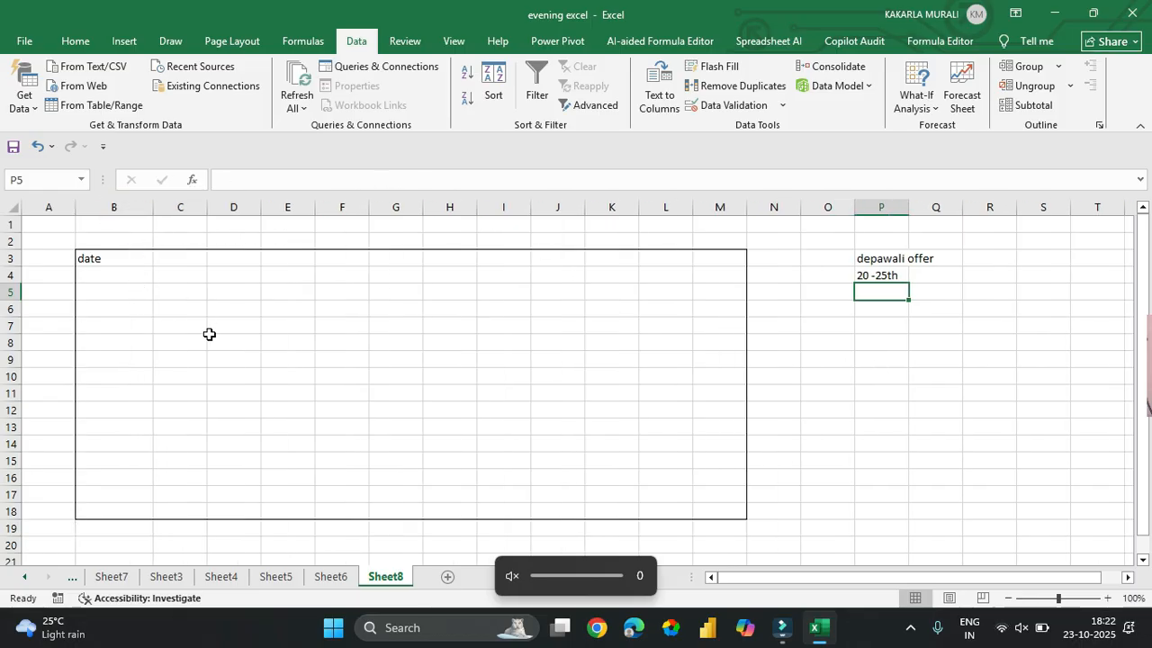
click(110, 283)
drag(110, 282, 126, 486)
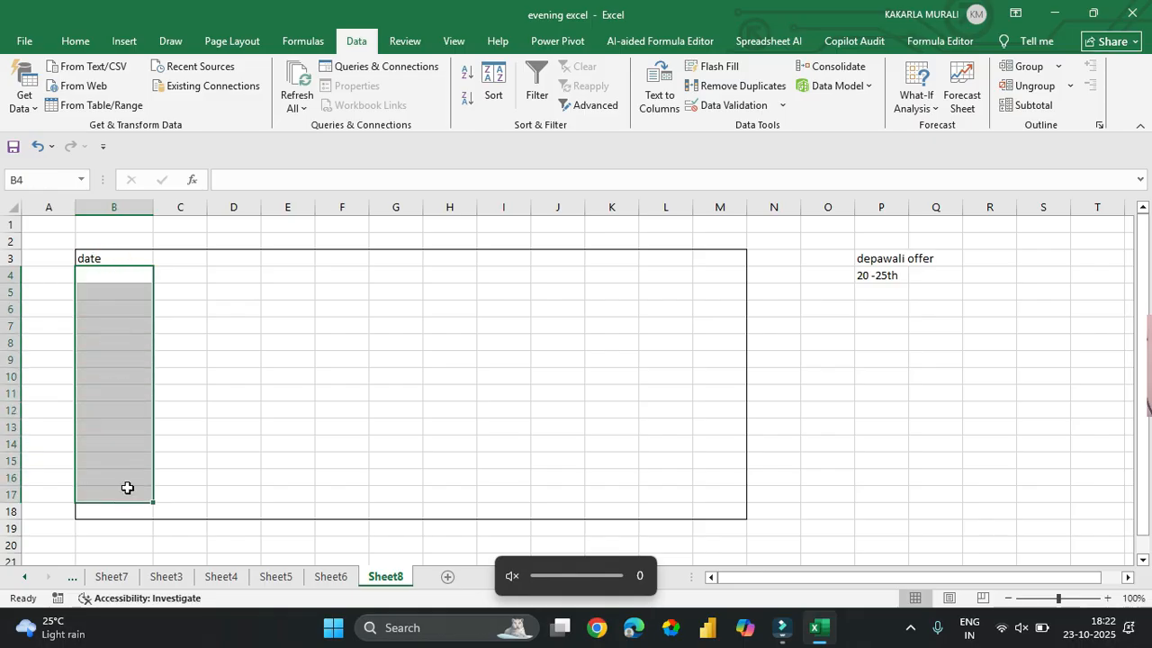
click(111, 273)
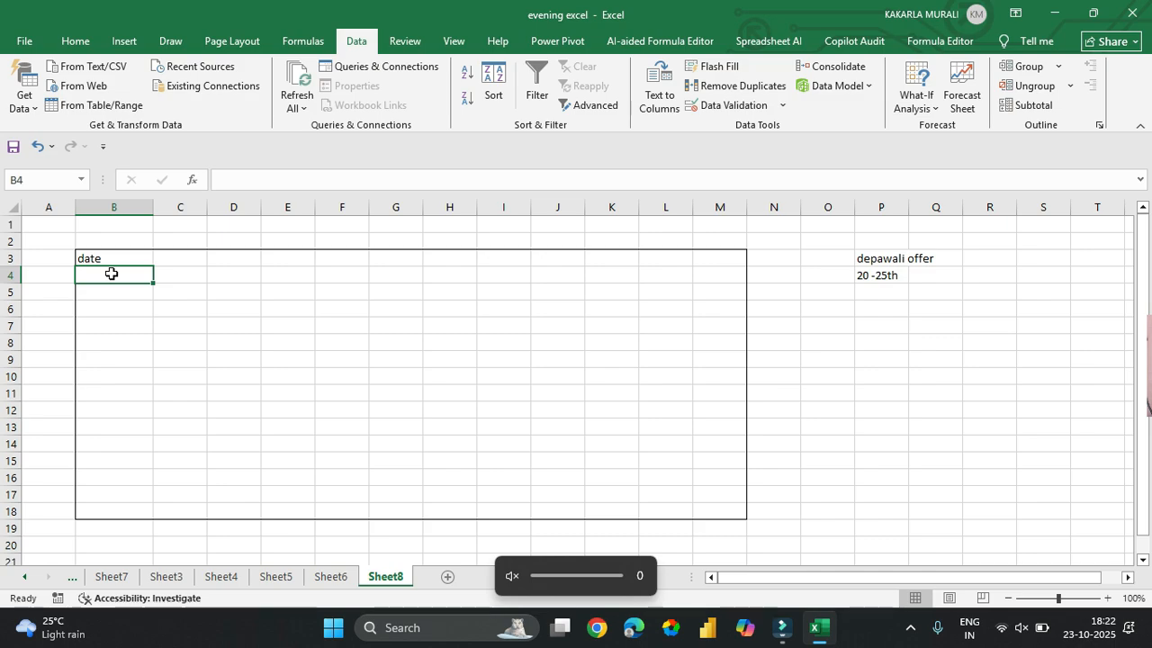
text(1/5/2025)
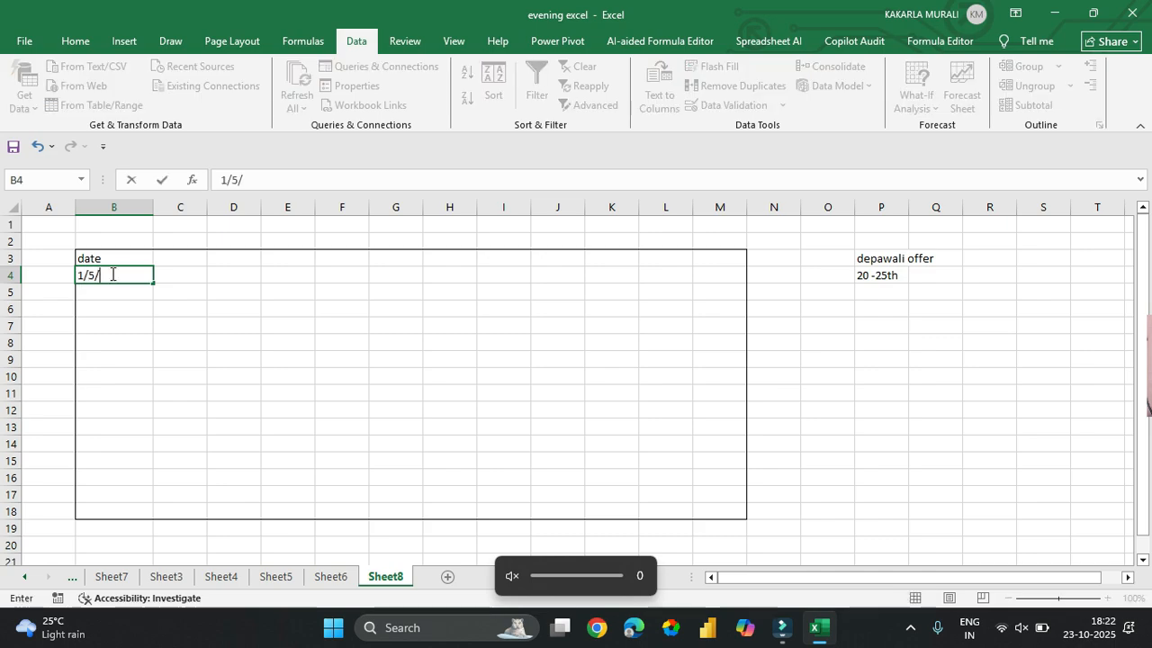
key(Return)
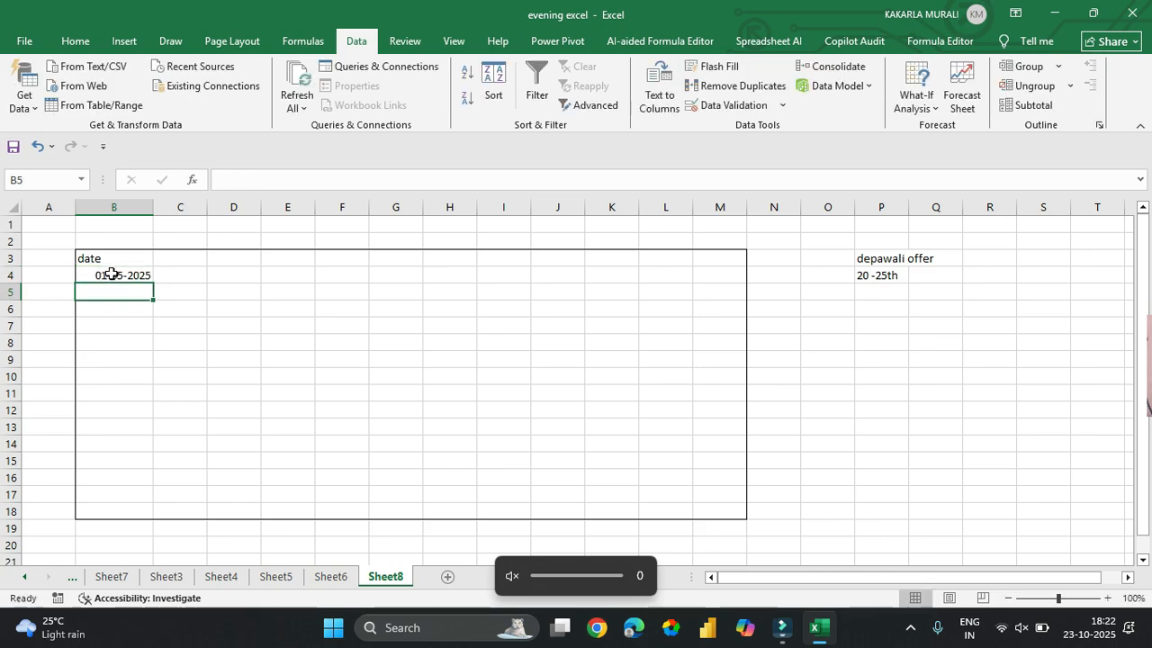
text(30/10)
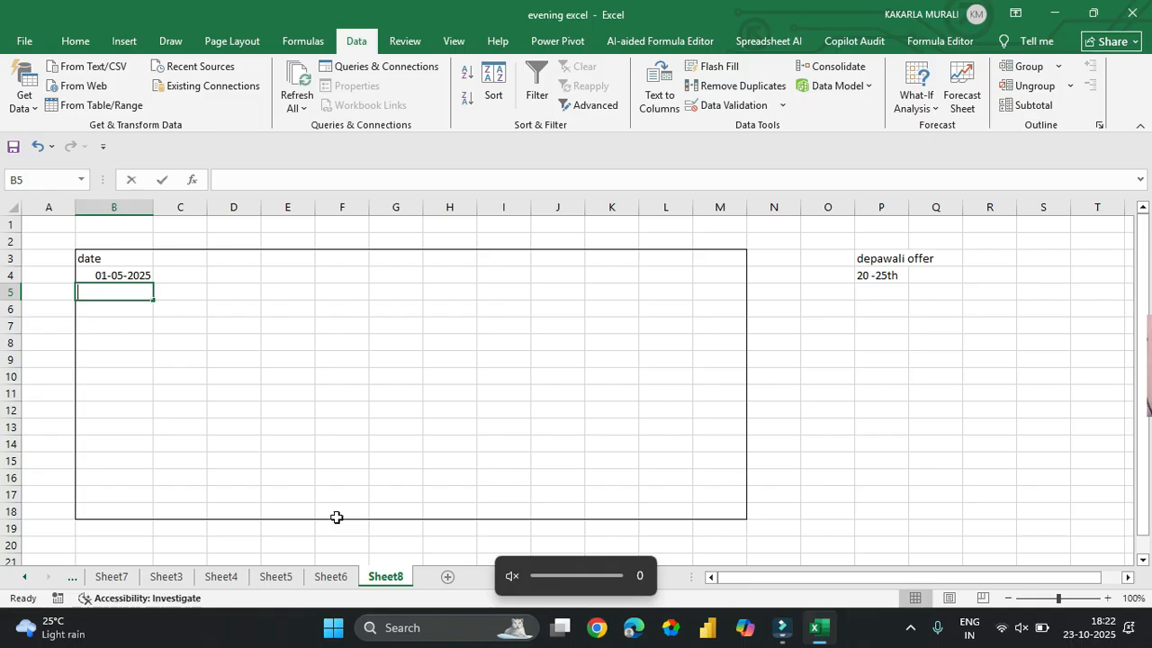
text(/26)
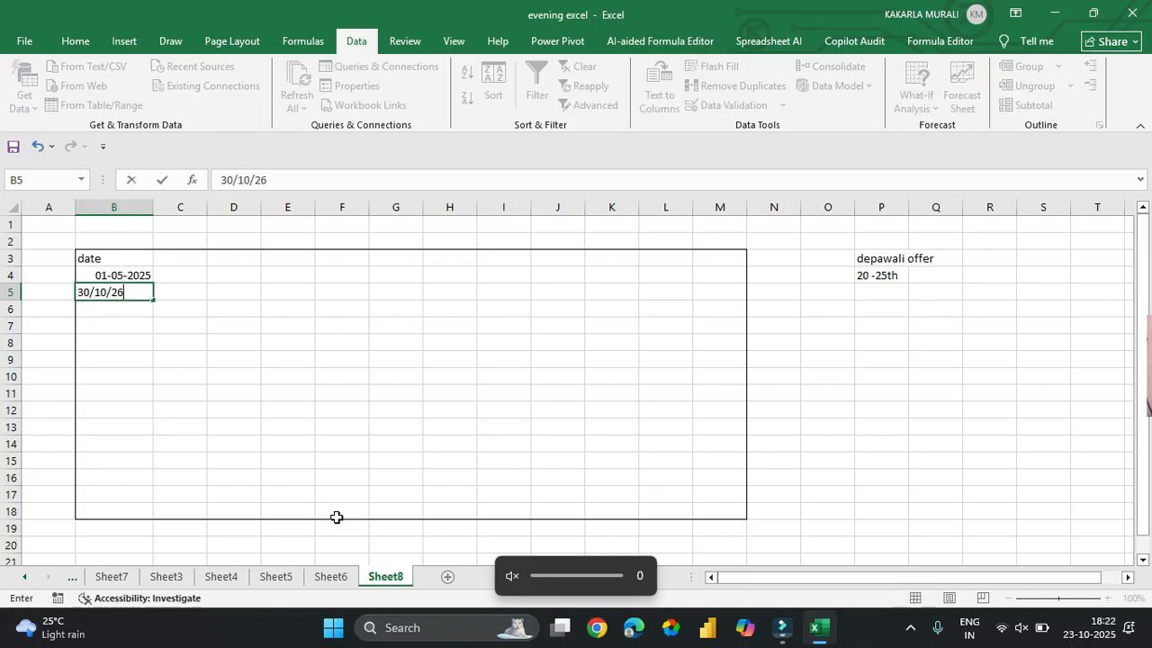
key(Return)
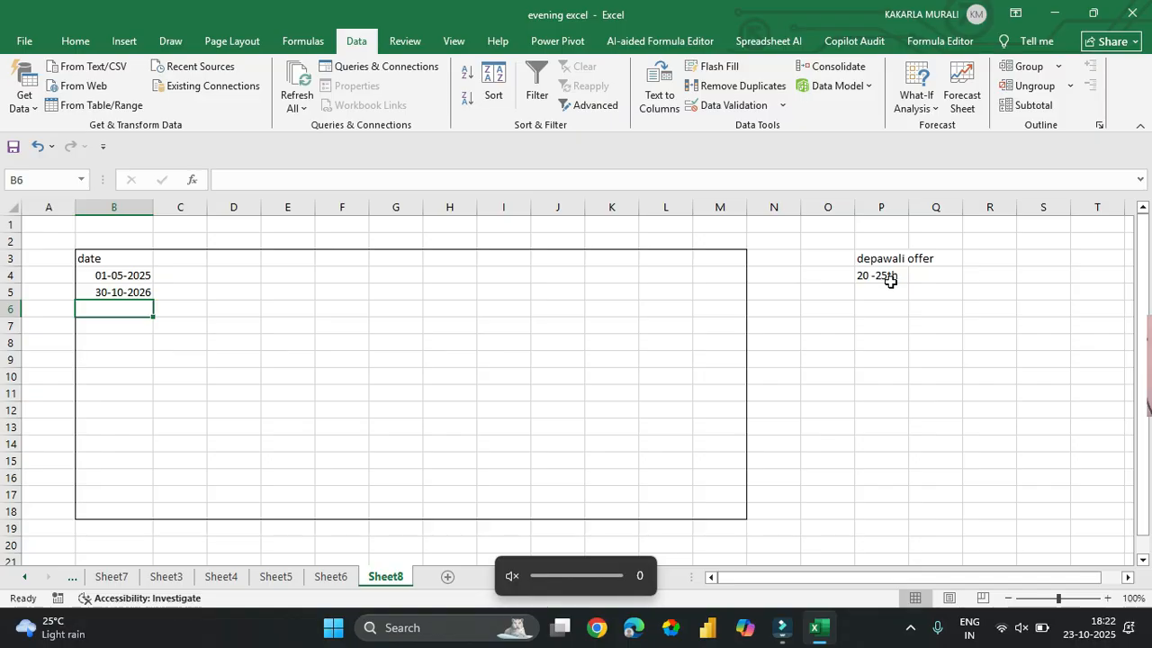
click(415, 363)
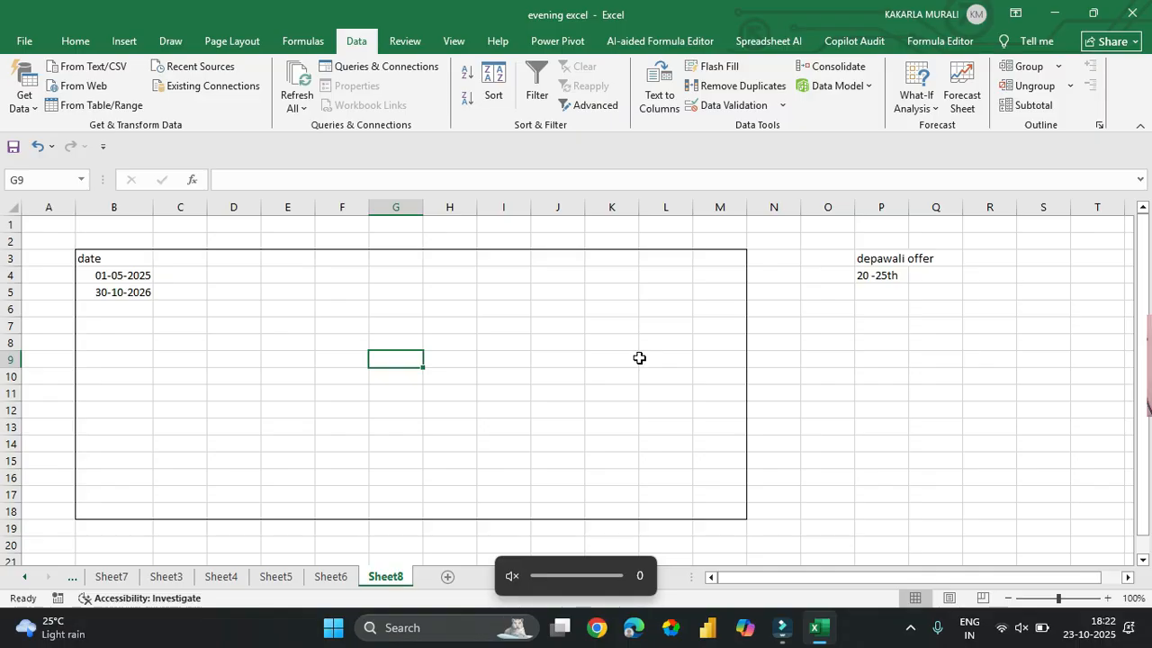
drag(113, 275, 103, 513)
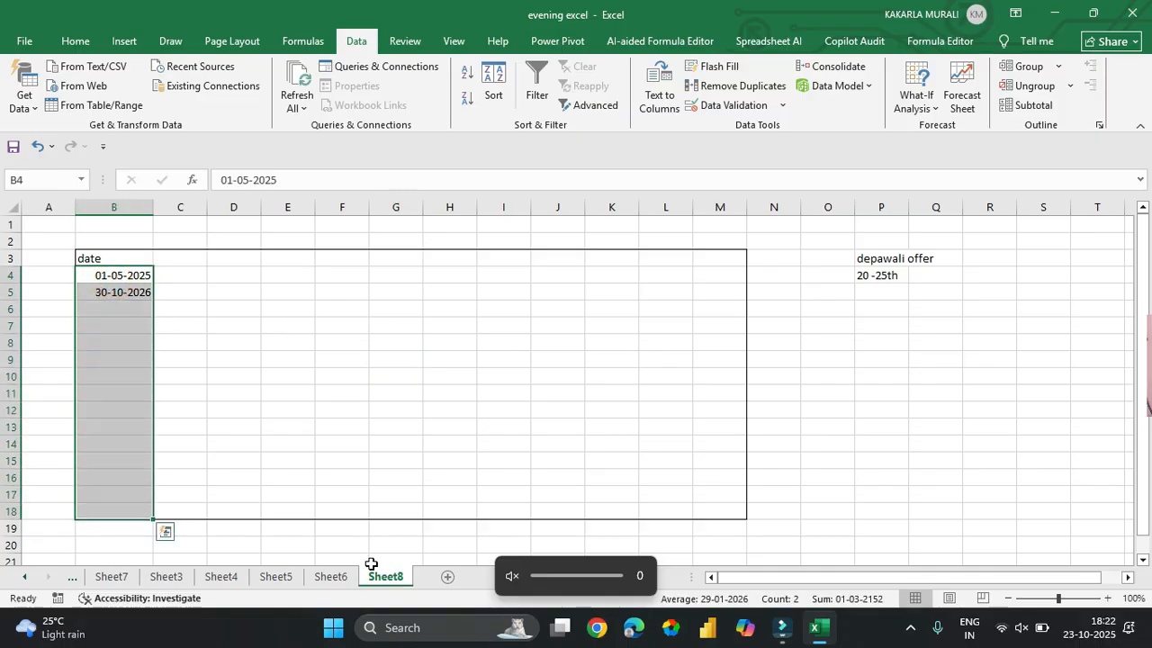
key(Delete)
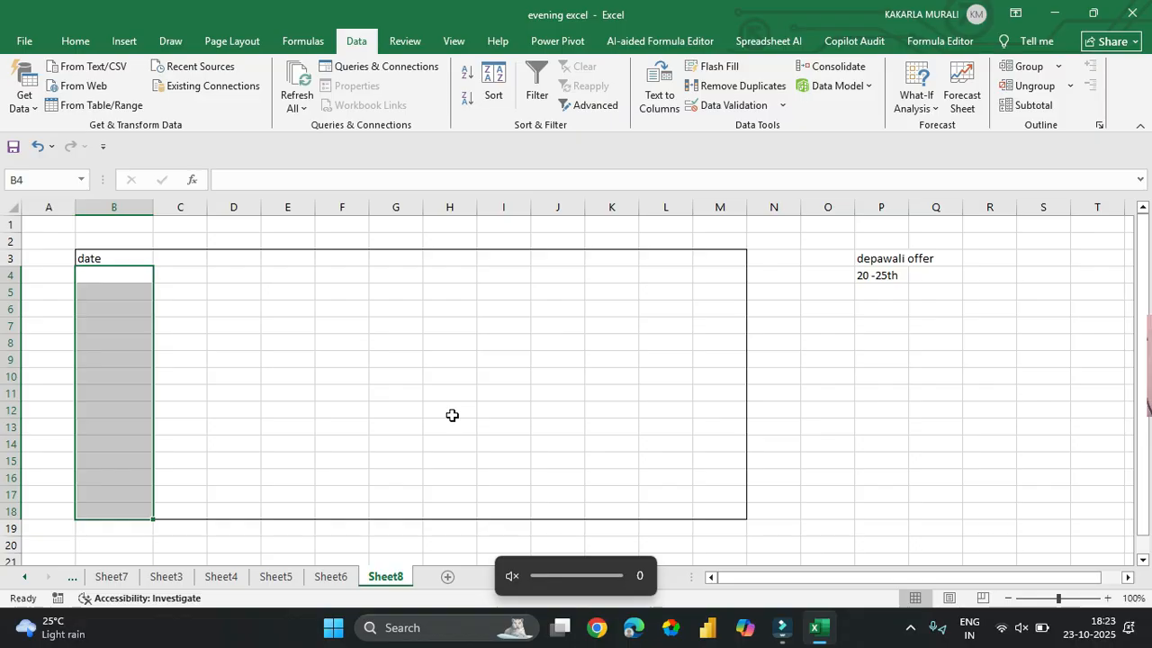
- Open Data Validation for the selected date cells and set Allow to Date
click(728, 106)
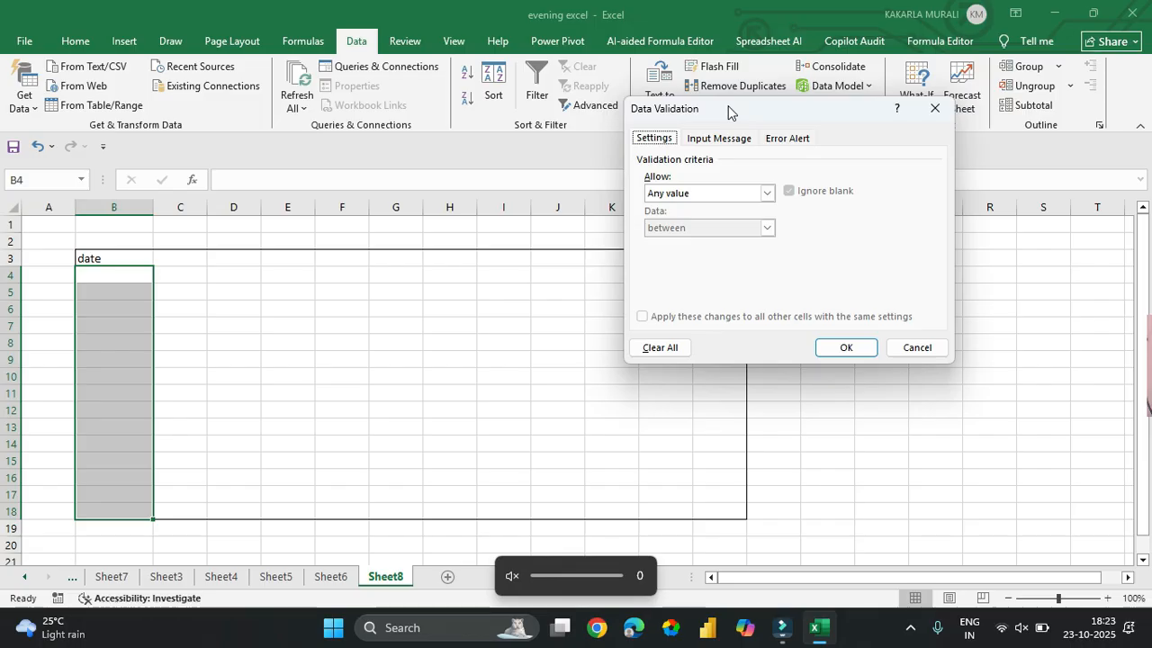
drag(735, 117, 812, 159)
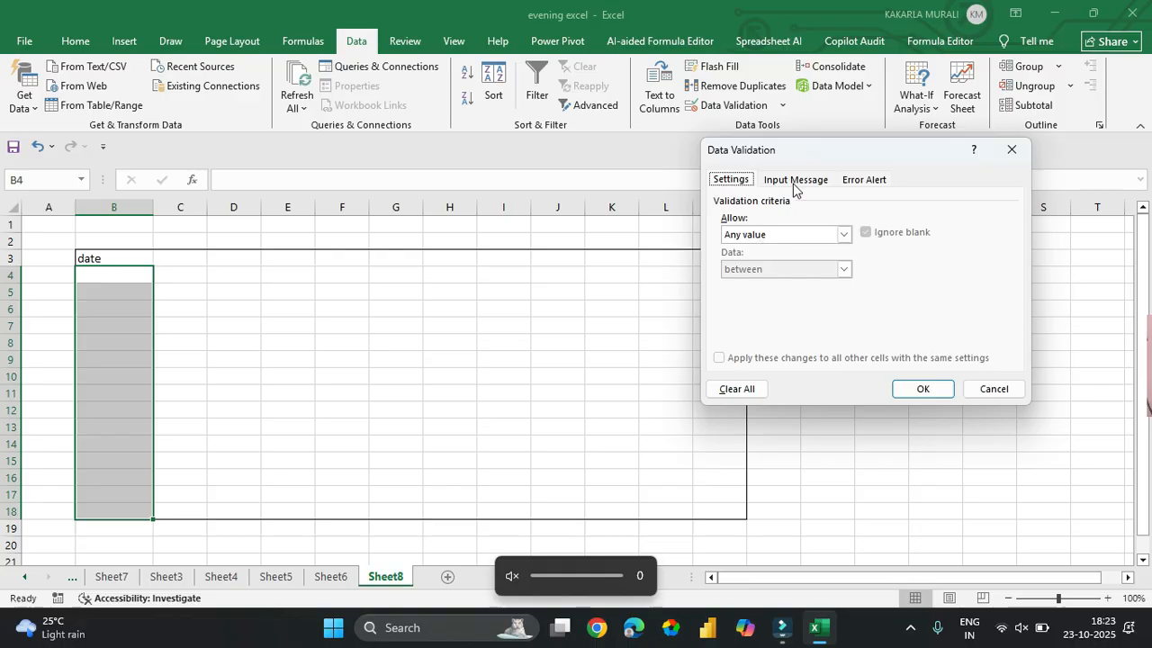
drag(795, 151, 570, 153)
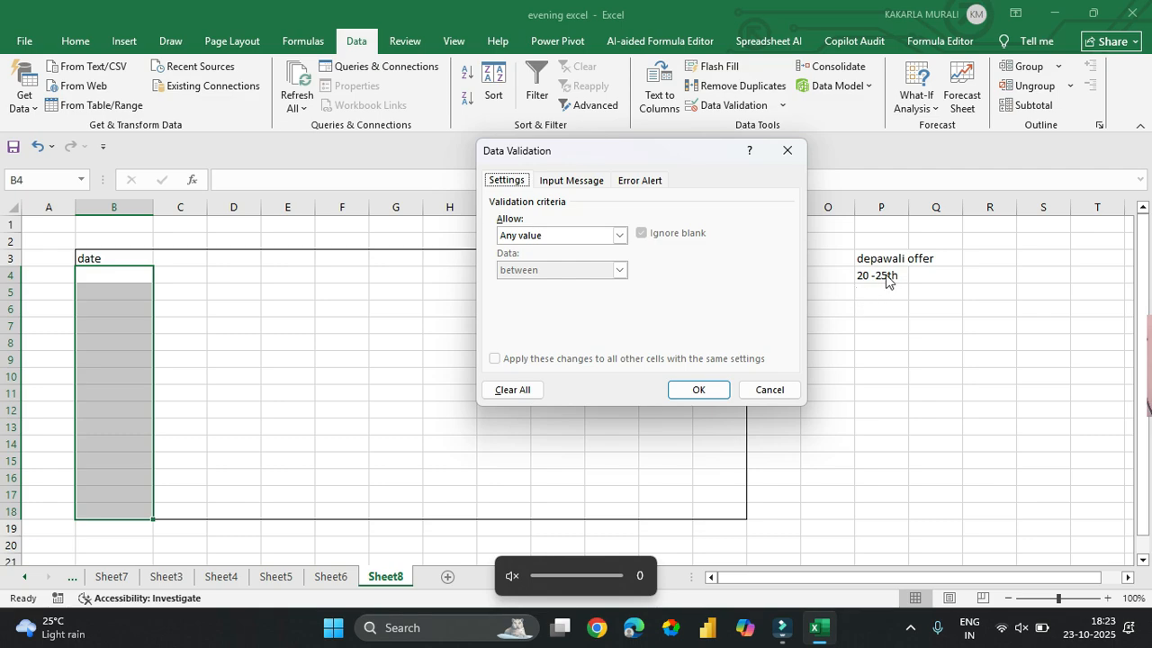
click(596, 237)
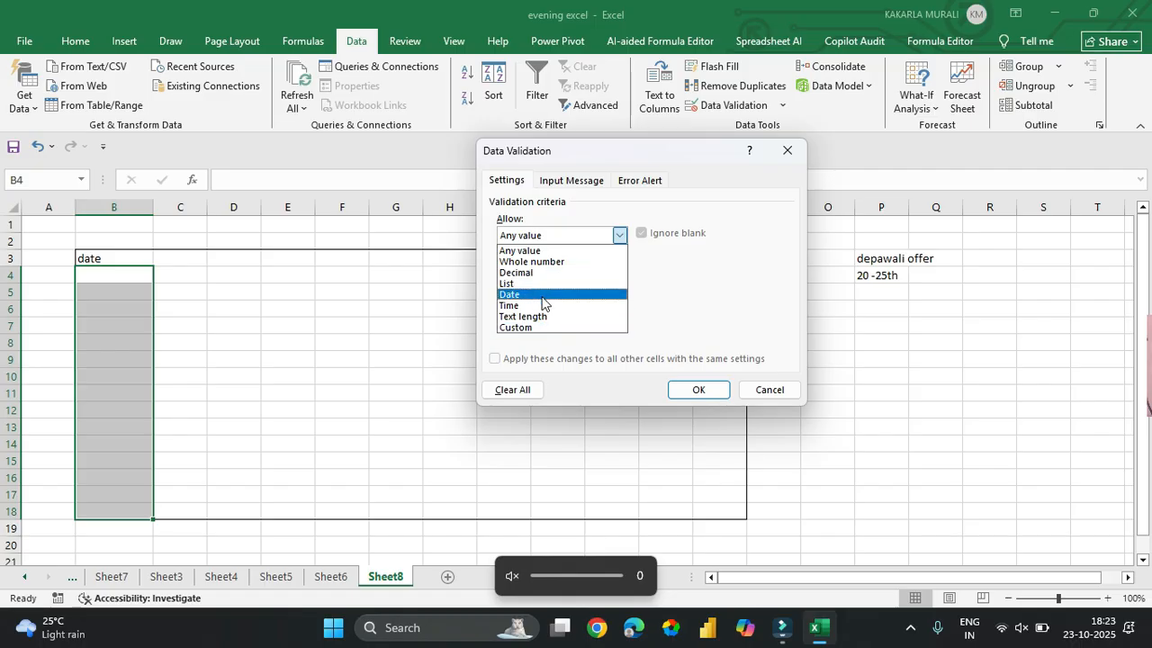
click(517, 296)
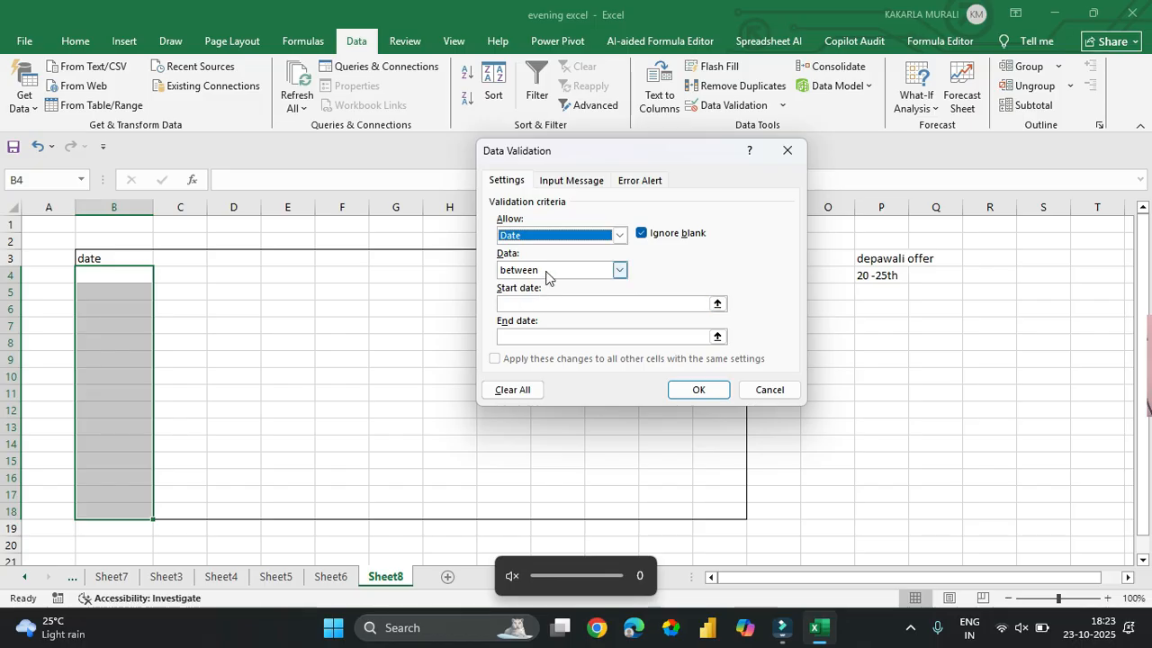
click(546, 272)
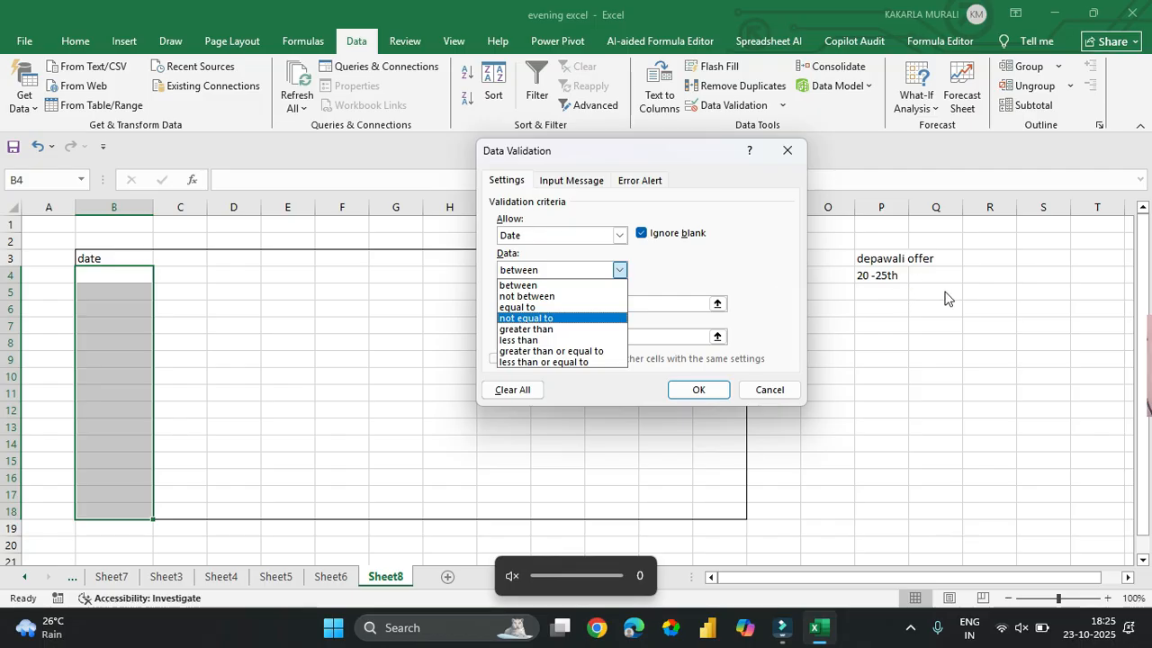
- Allow only dates between 20/10/25 and 25/10/25, and apply the rule
click(533, 285)
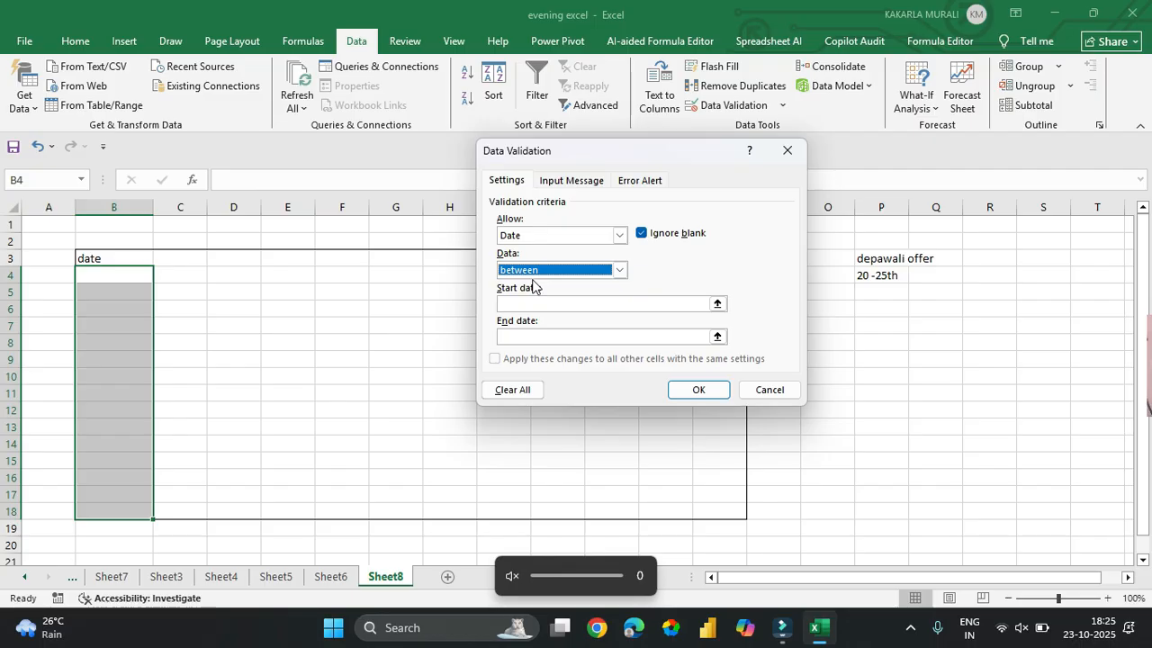
click(512, 303)
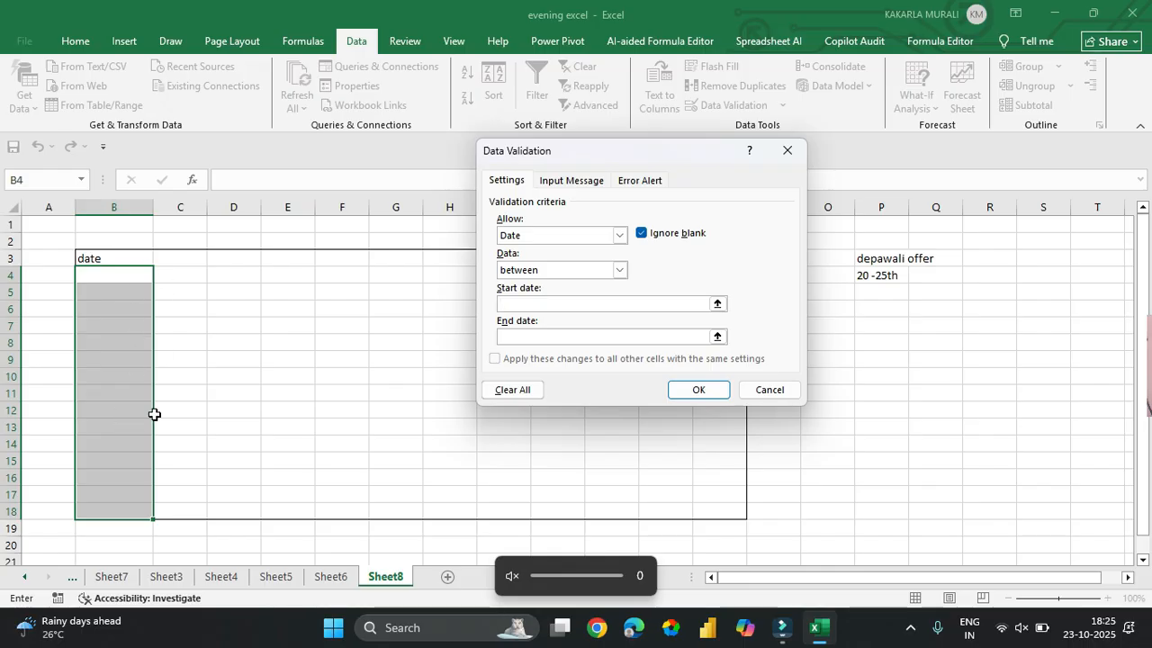
text(20/10/25)
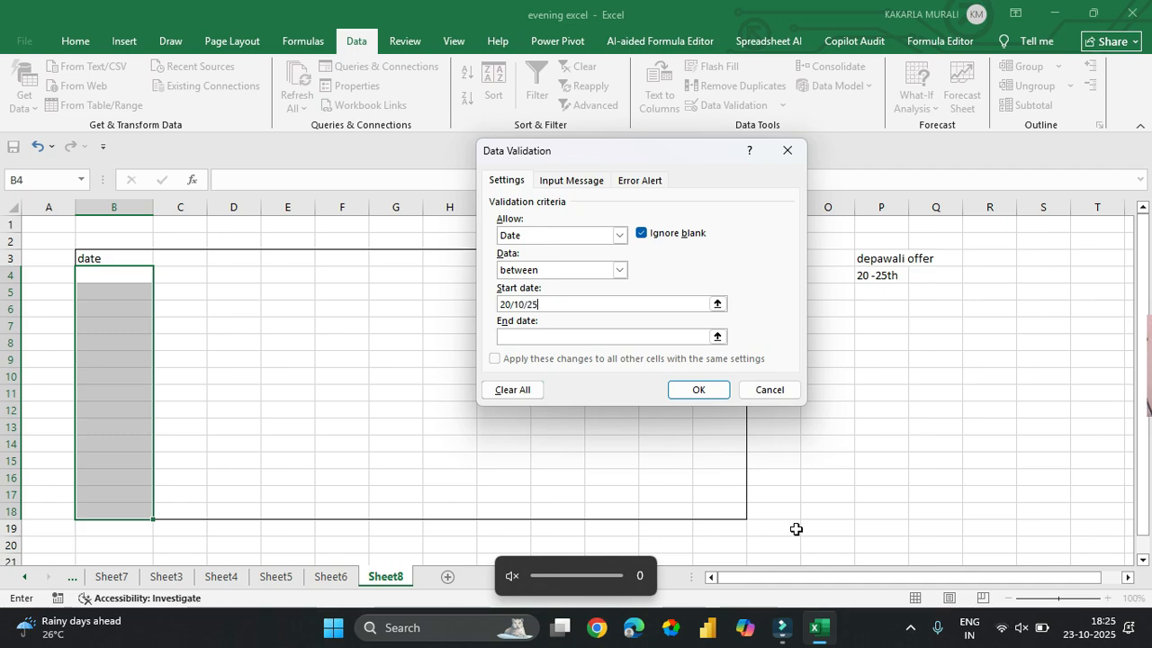
click(629, 337)
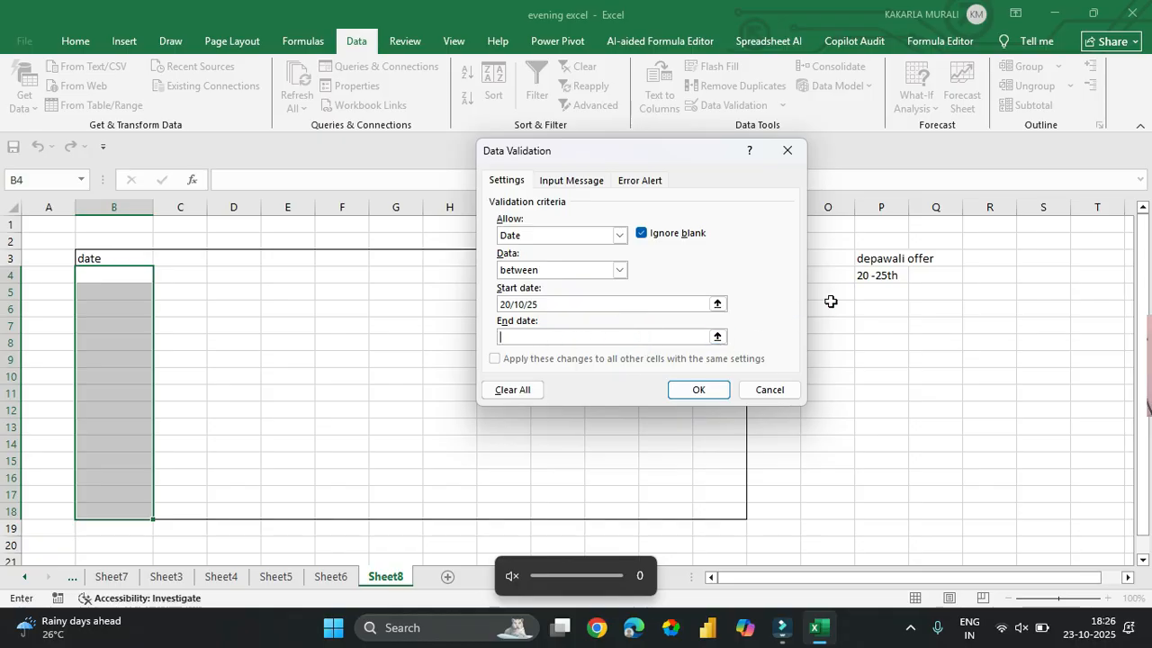
text(25/10/25)
click(710, 389)
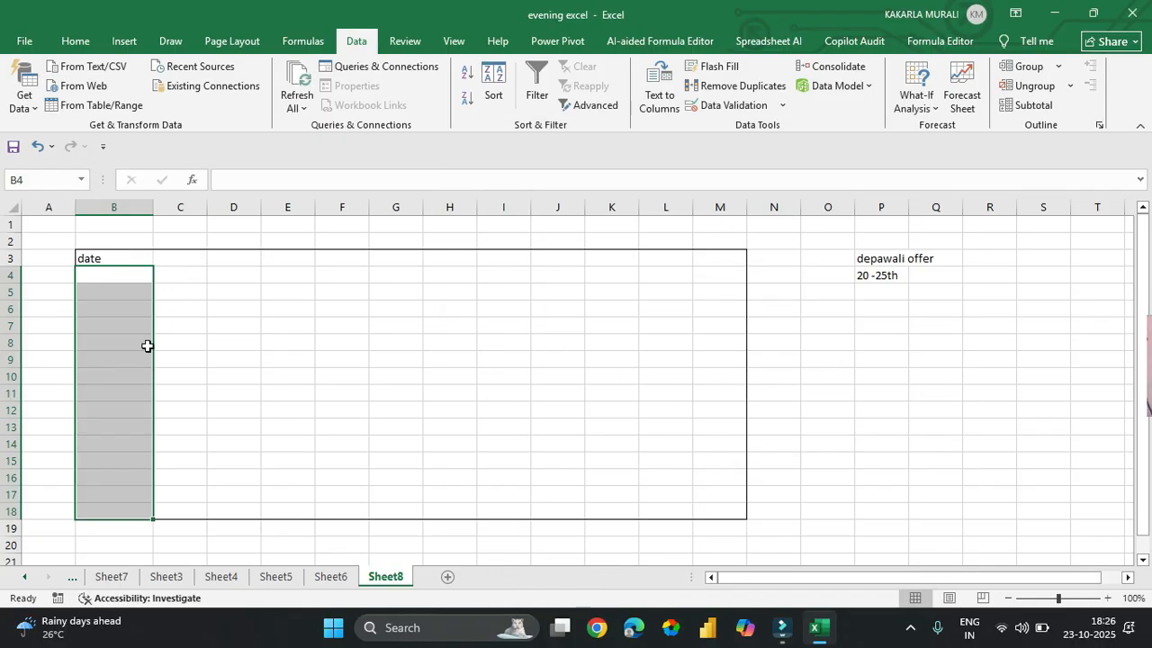
- Test the rule by entering out-of-period date 19/10/25 in B5, then retry
click(109, 288)
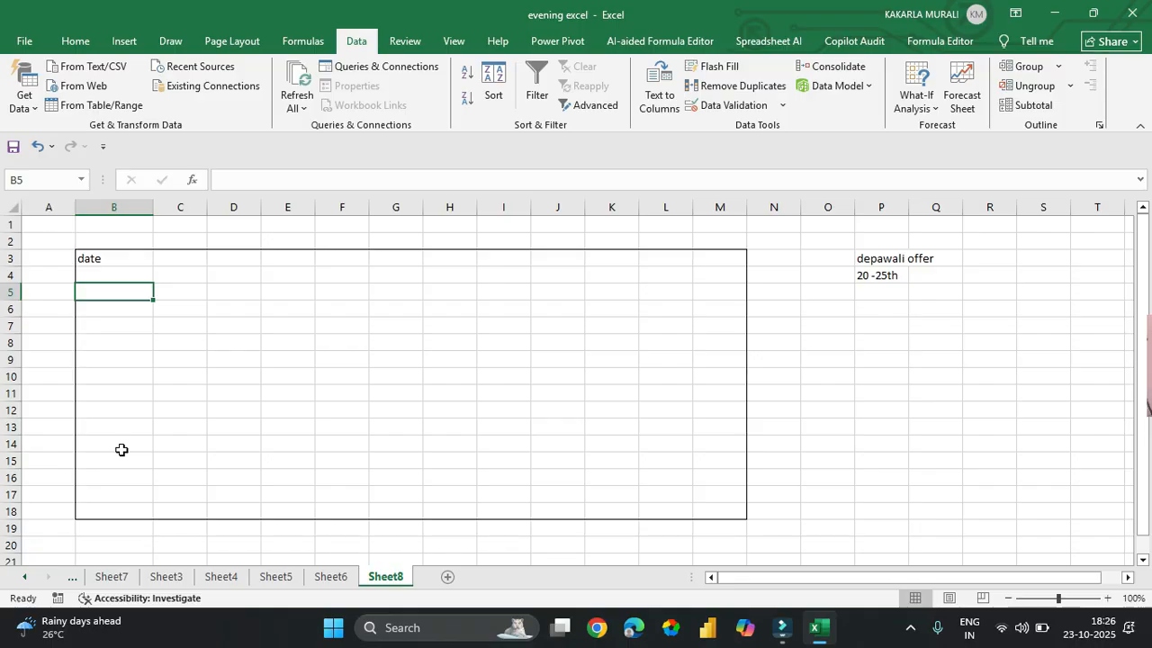
text(19/10/25)
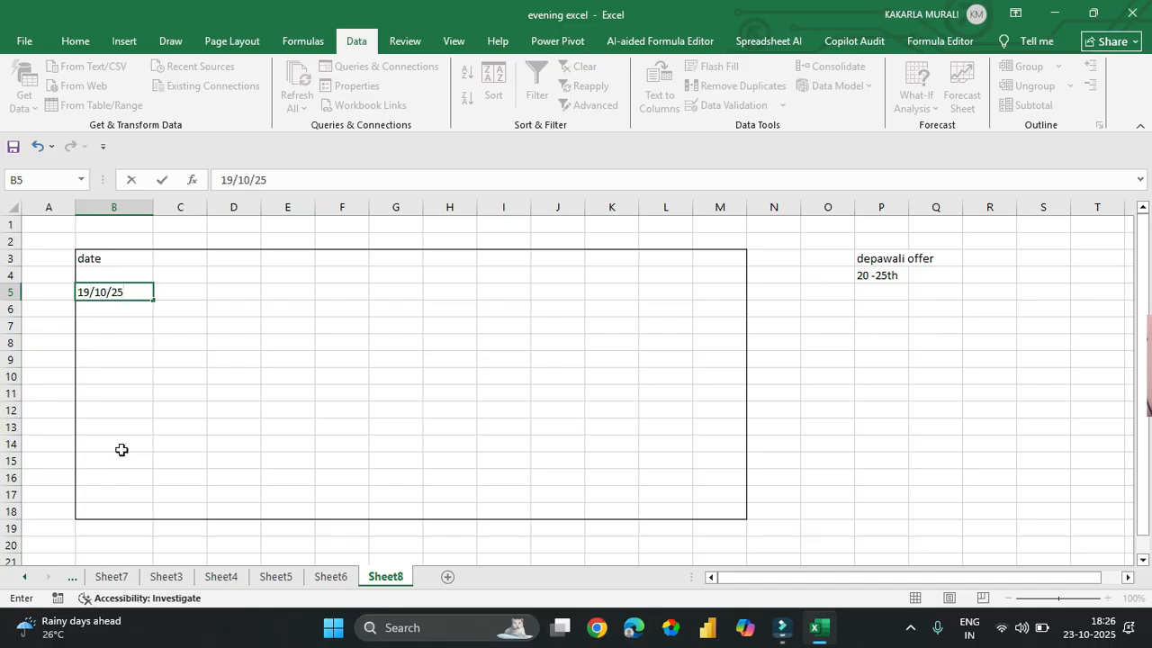
key(Return)
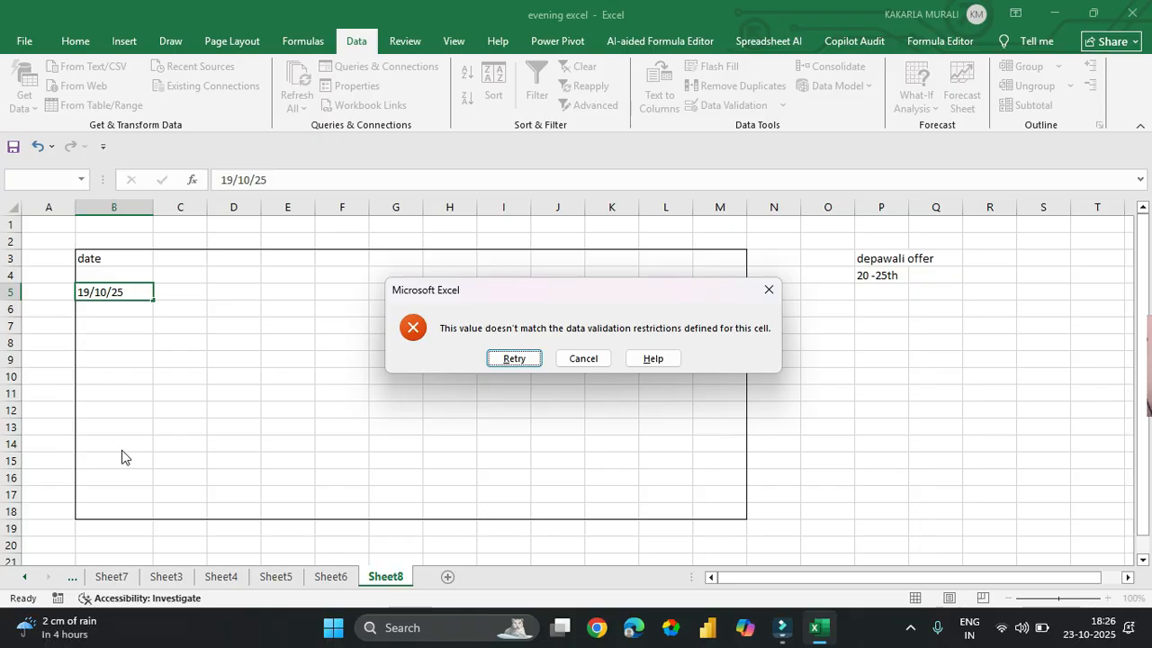
key(Return)
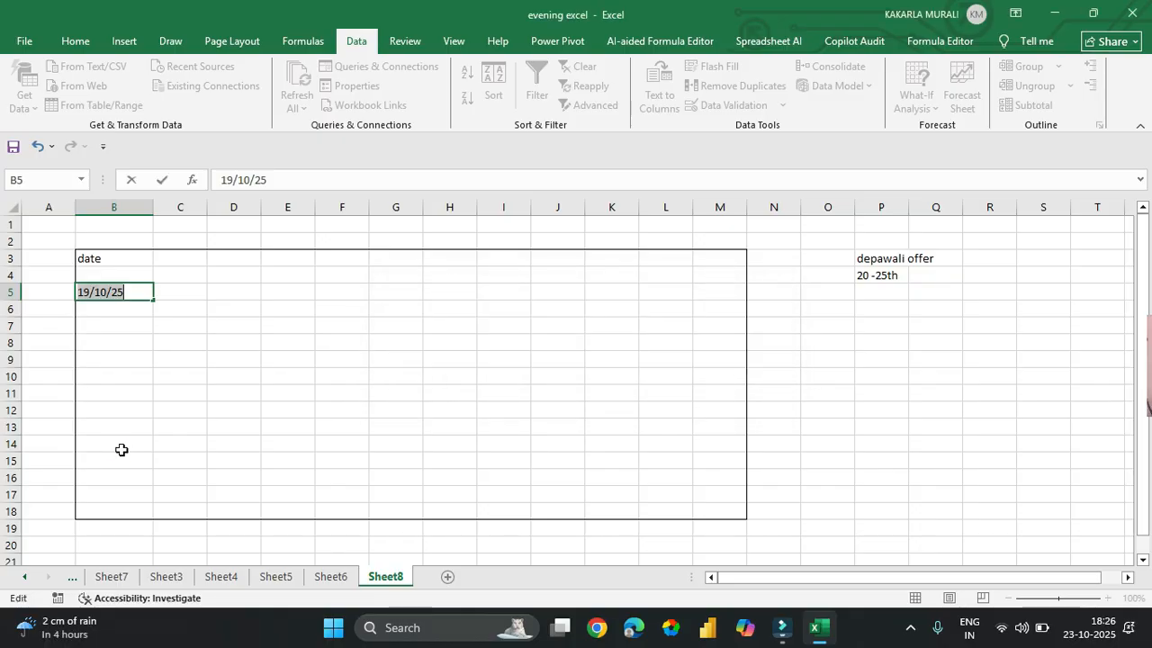
- Enter 20/10/25 in B5 and 21/10/25 in B6
text(20/5)
key(BackSpace)
text(10)
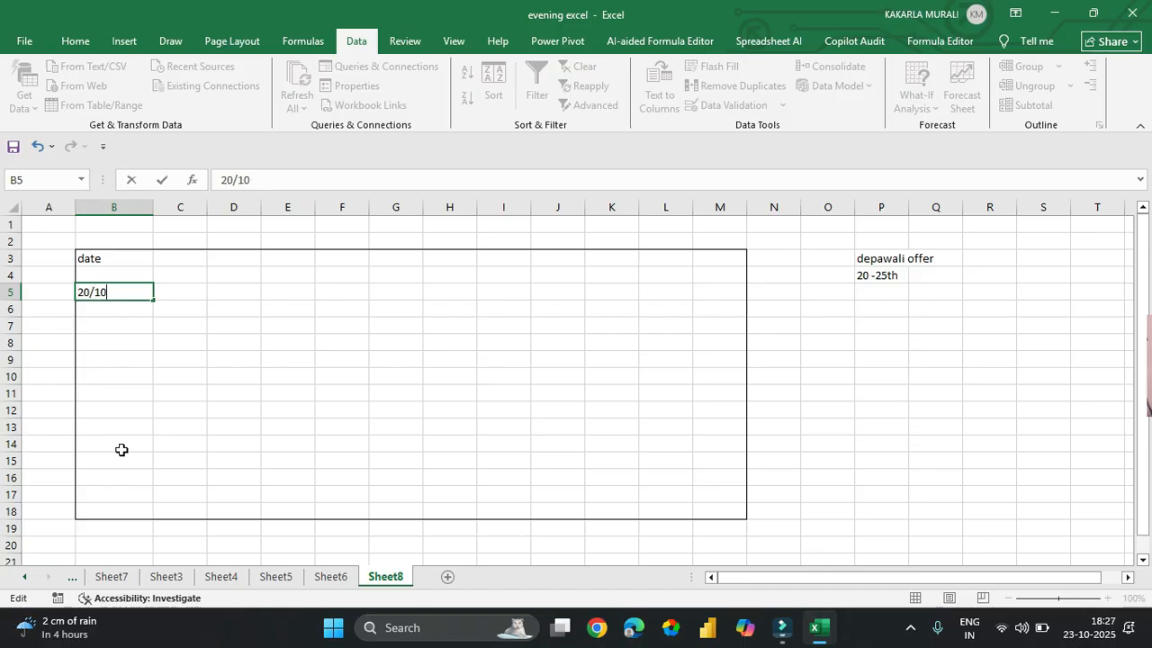
text(/25)
key(Return)
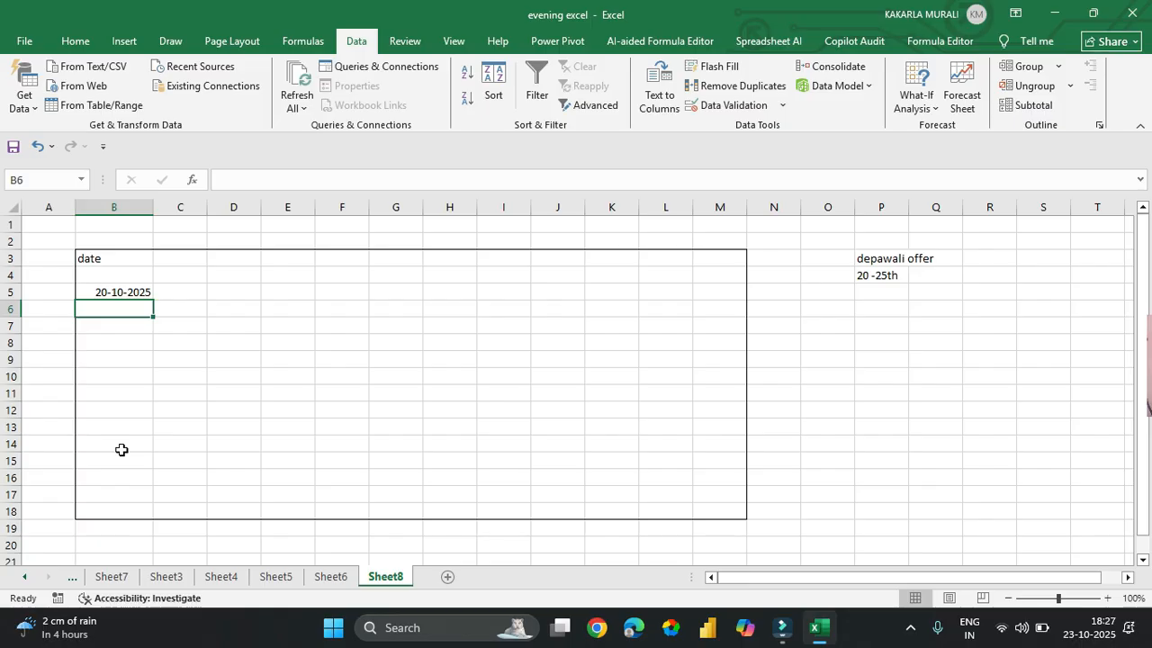
text(21)
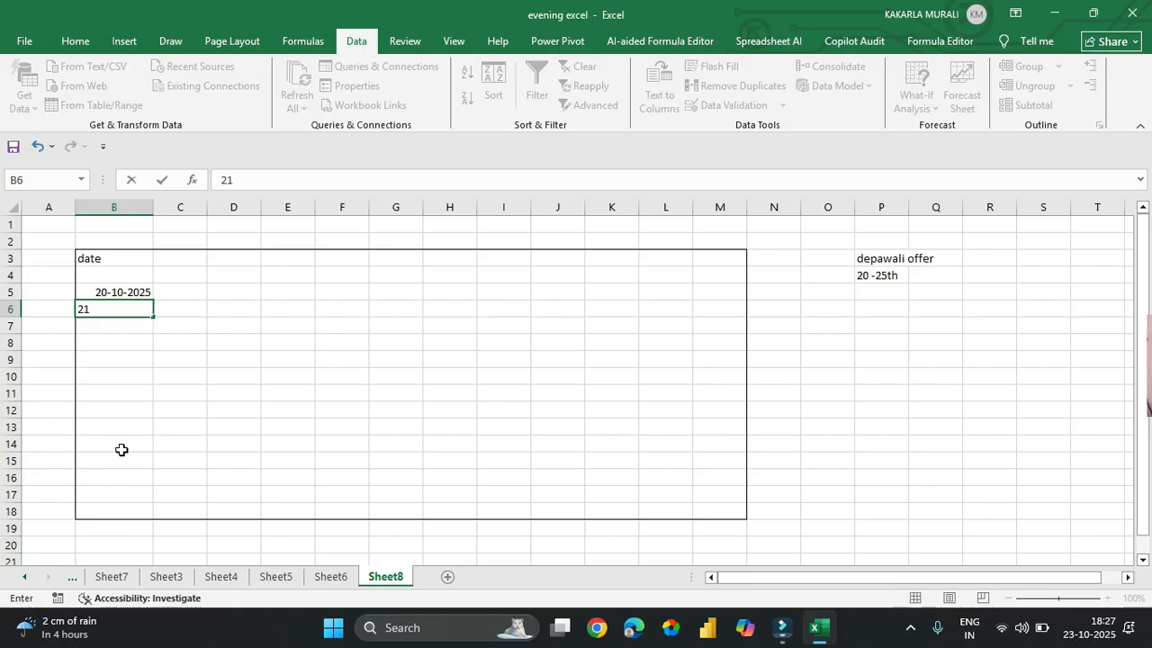
text(/10/25)
key(Return)
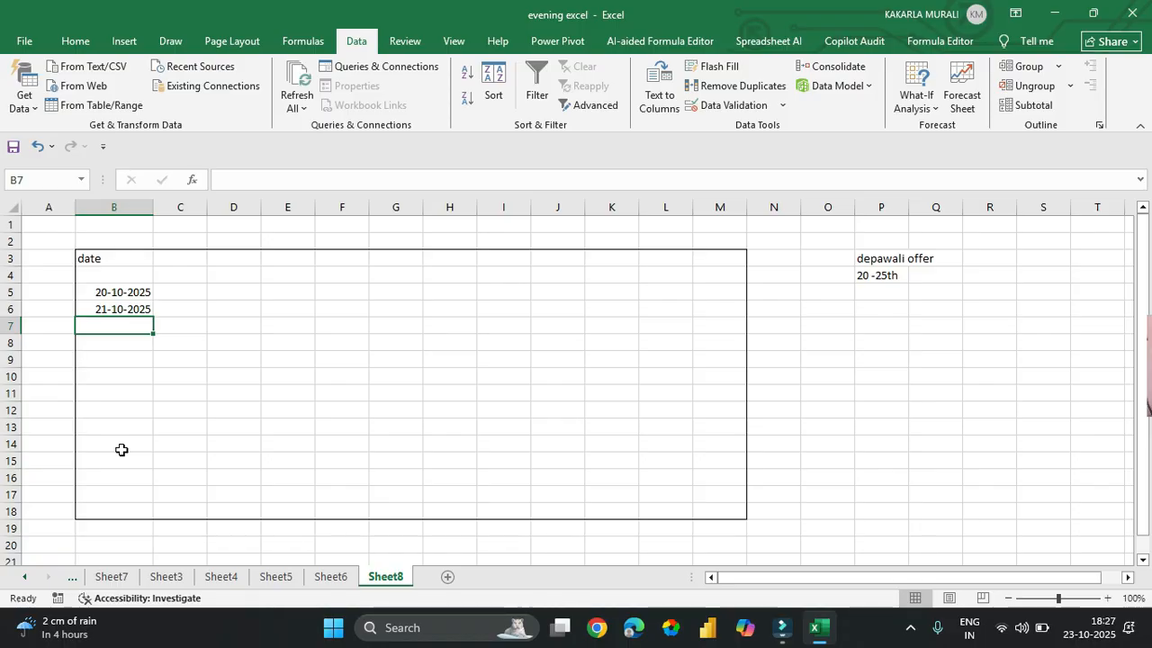
- Enter 25/10/25 in B7, then submit out-of-period date .25/10/26 to test validation
text(25/10/25)
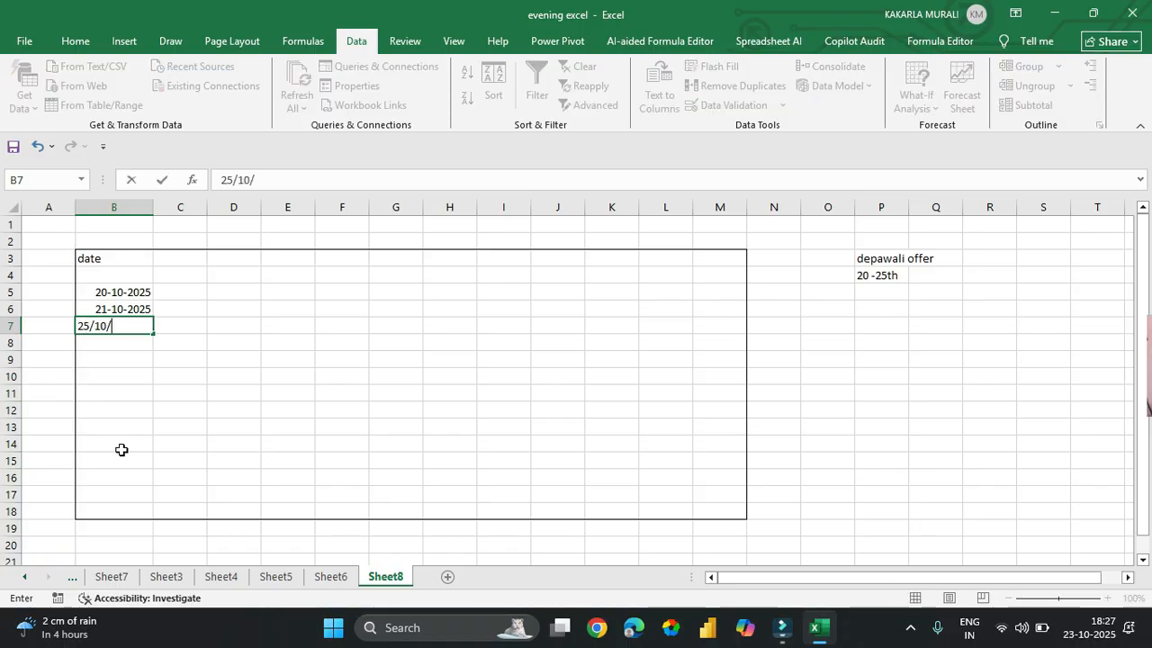
key(Return)
text(.25/10/26)
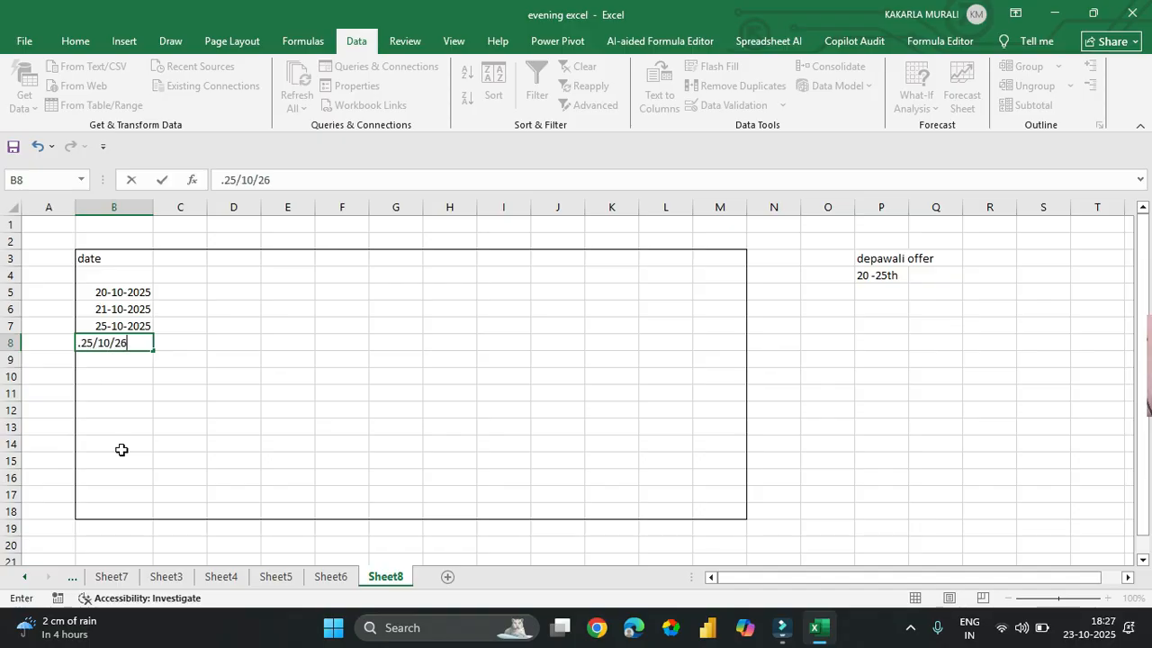
key(Return)
- Test the rule with random text 'jbjhjkhj' in B9 and discard the rejected entry
key(Return)
text(=A8)
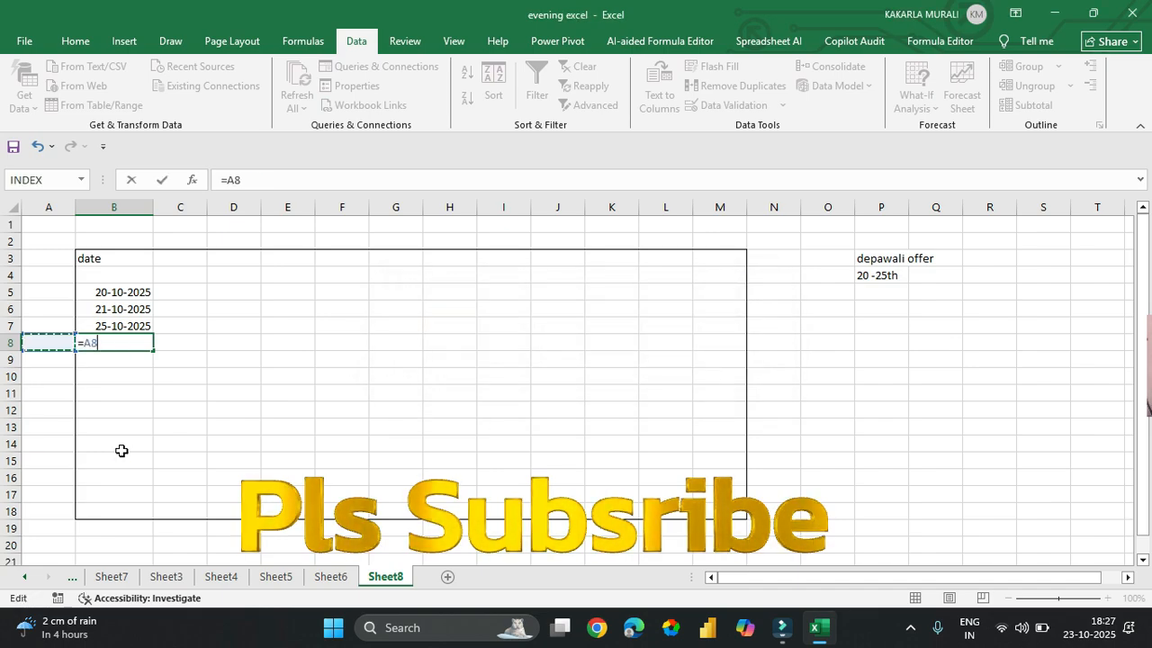
key(Escape)
key(Down)
text(jbjhjkhj)
key(Return)
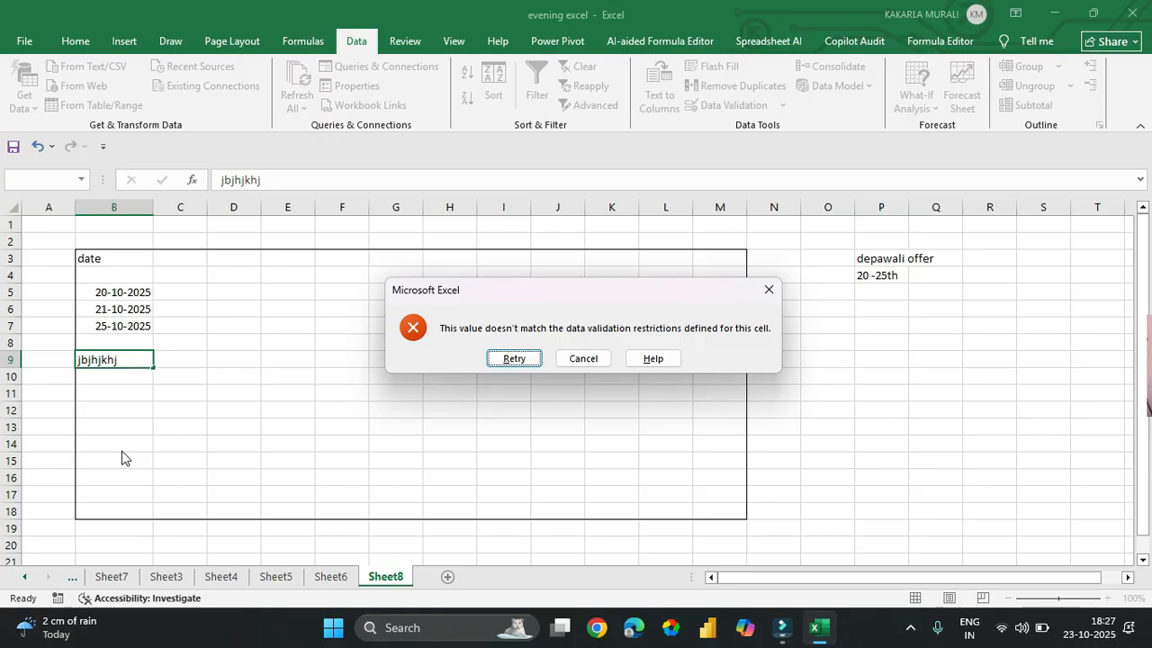
key(Escape)
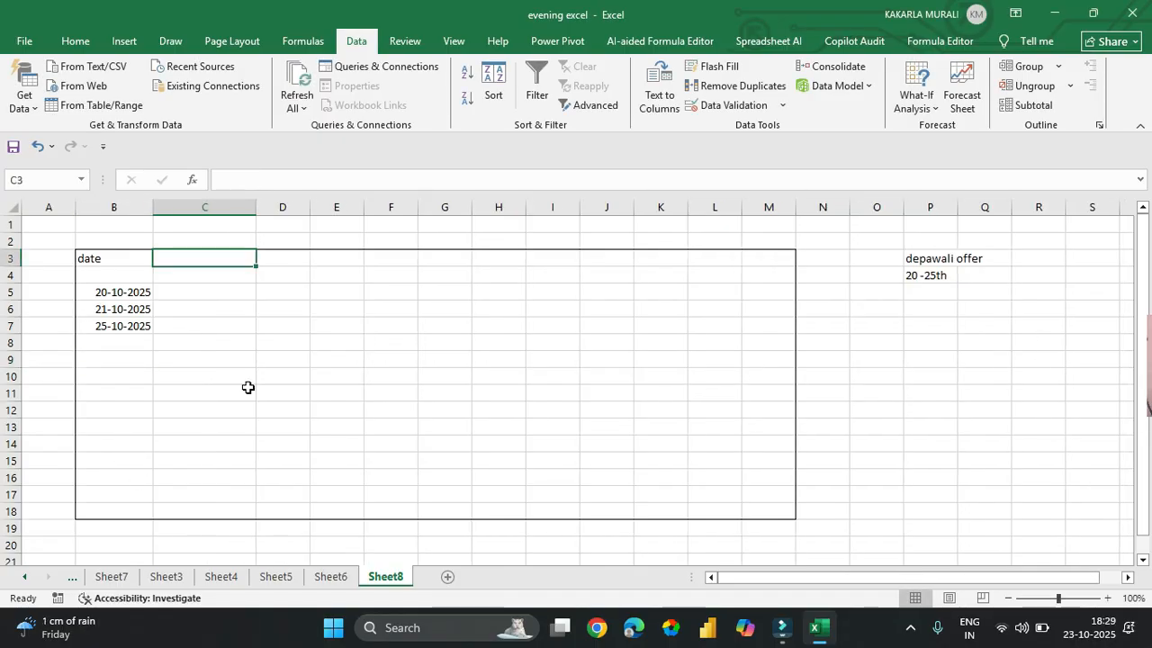
- Add the 'time' heading in C3 and select the header row across the table
text(time)
key(Return)
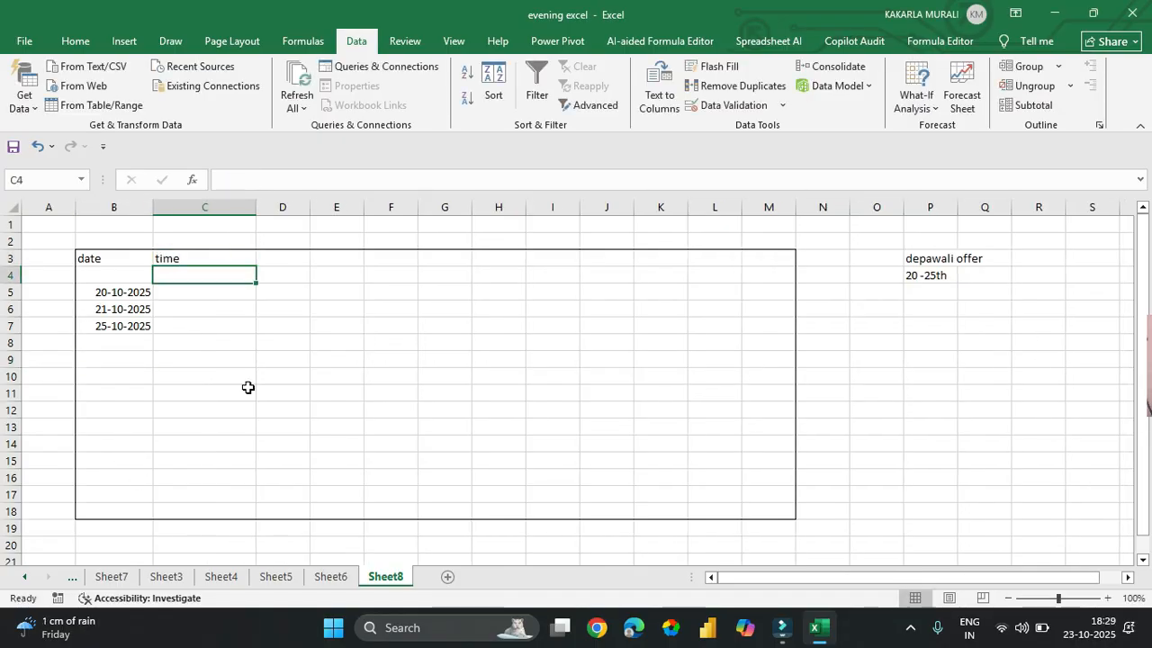
click(130, 261)
drag(131, 262, 761, 260)
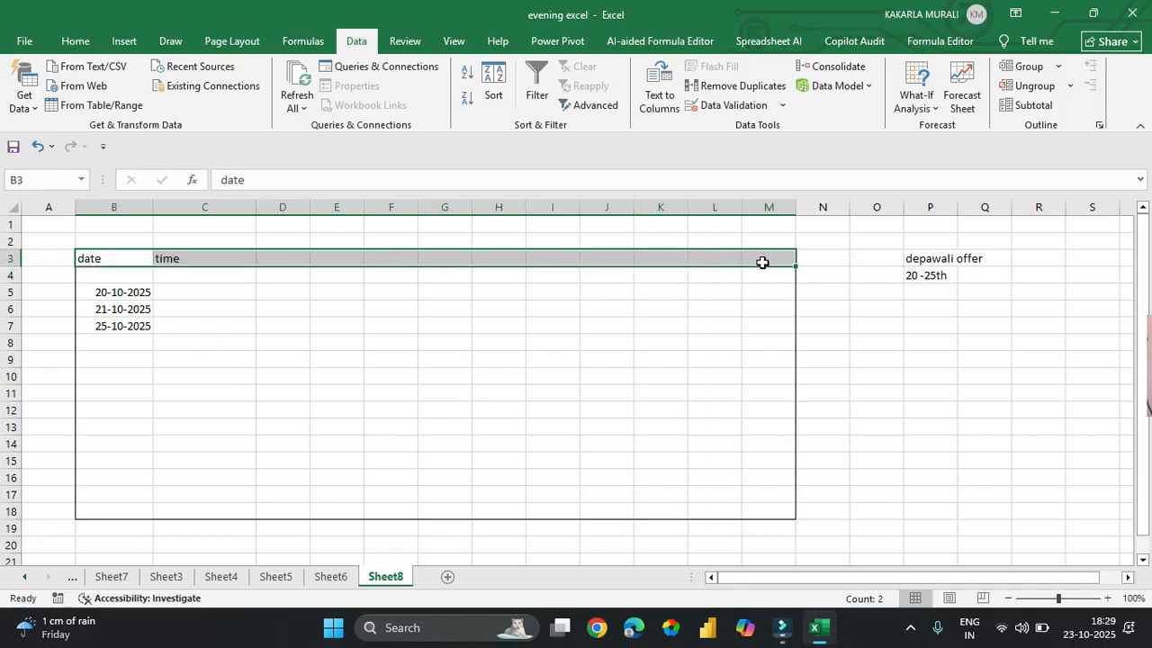
- Fill header row B3:M3 light green after first trying light blue
click(76, 42)
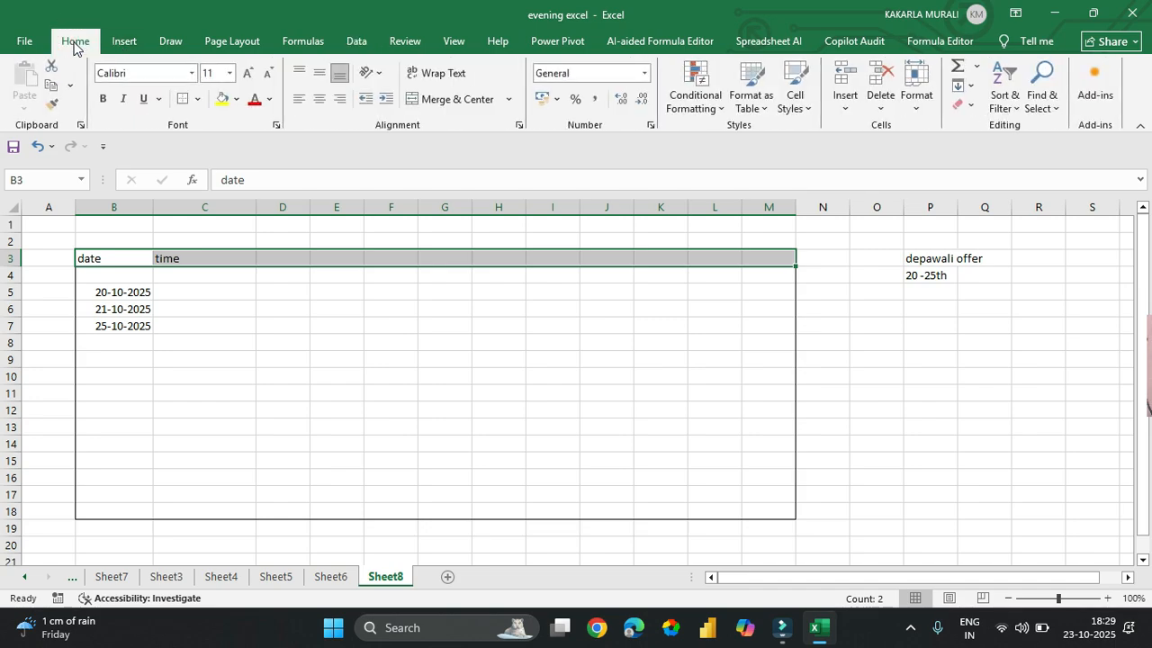
click(236, 99)
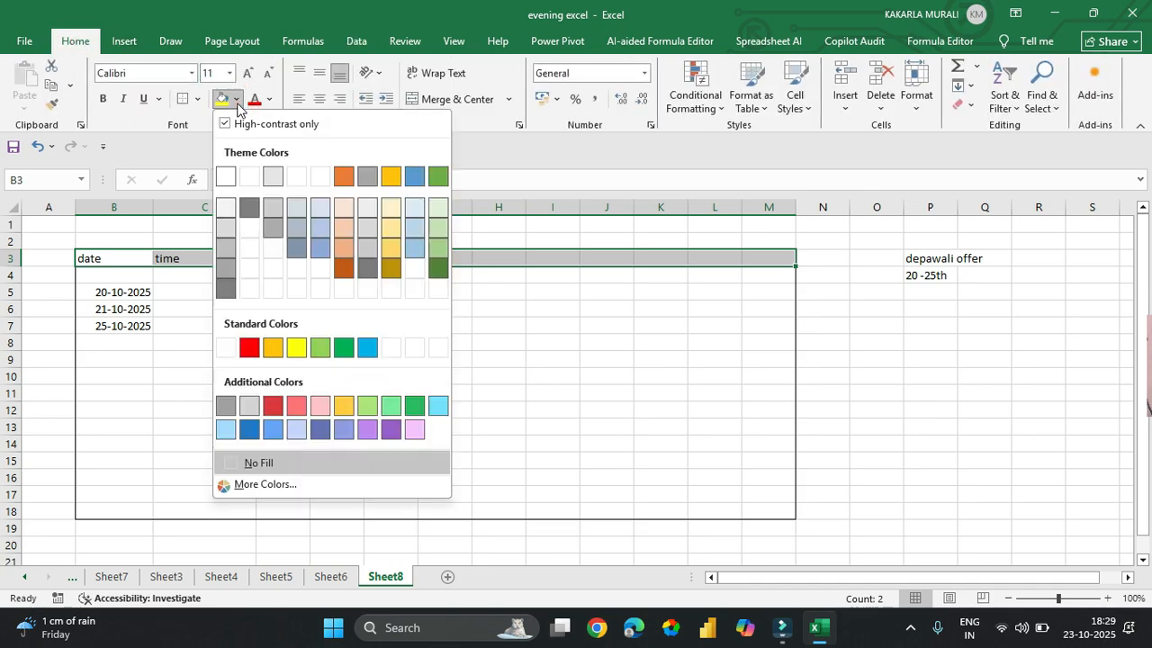
click(414, 226)
click(403, 343)
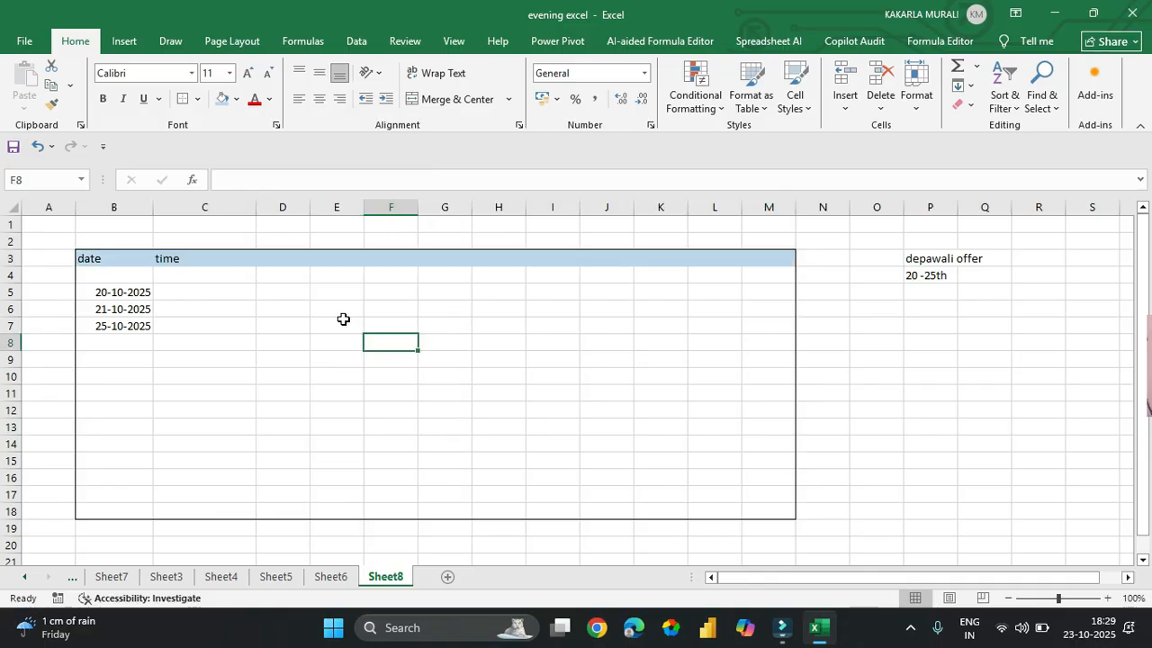
click(107, 258)
drag(193, 259, 774, 260)
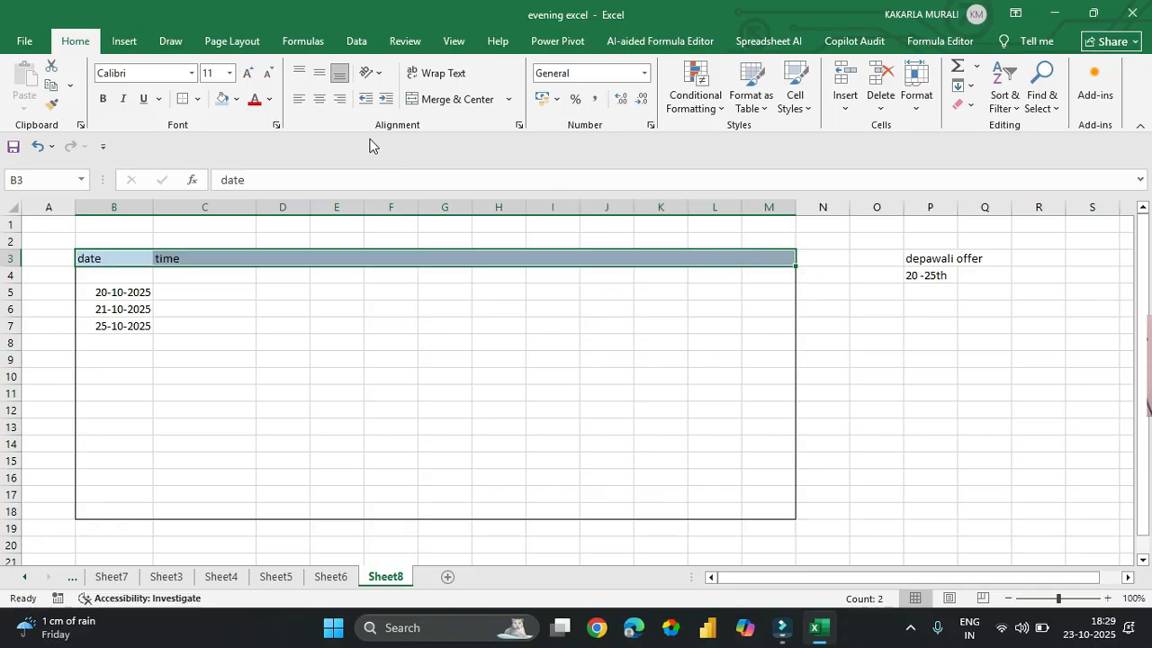
click(238, 99)
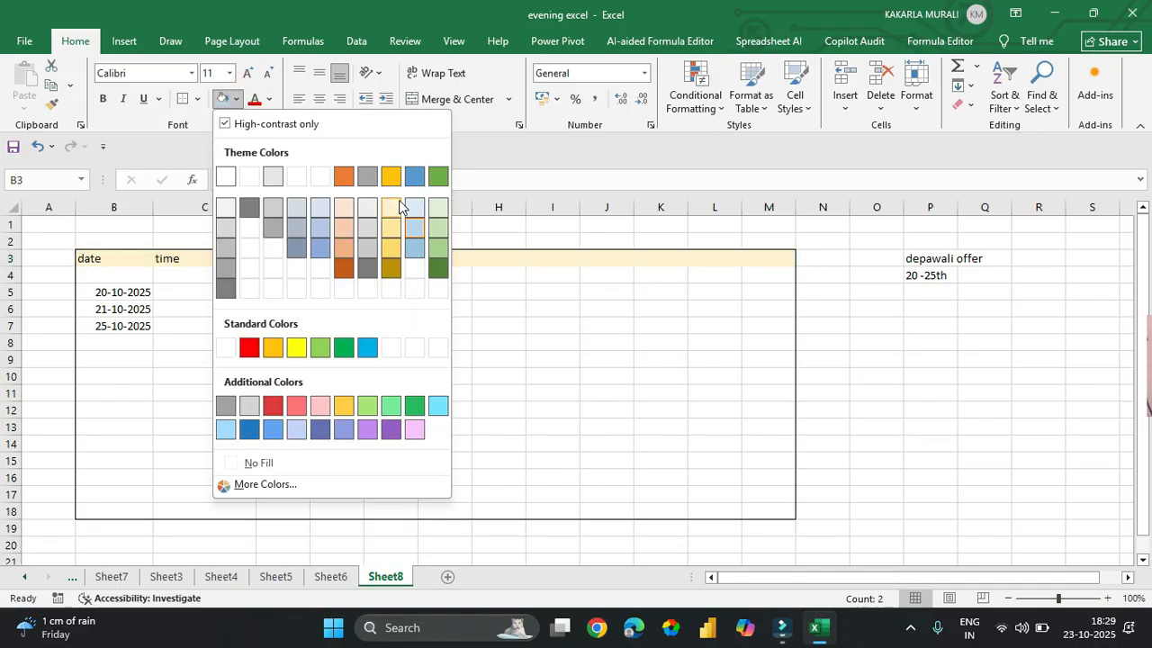
click(430, 251)
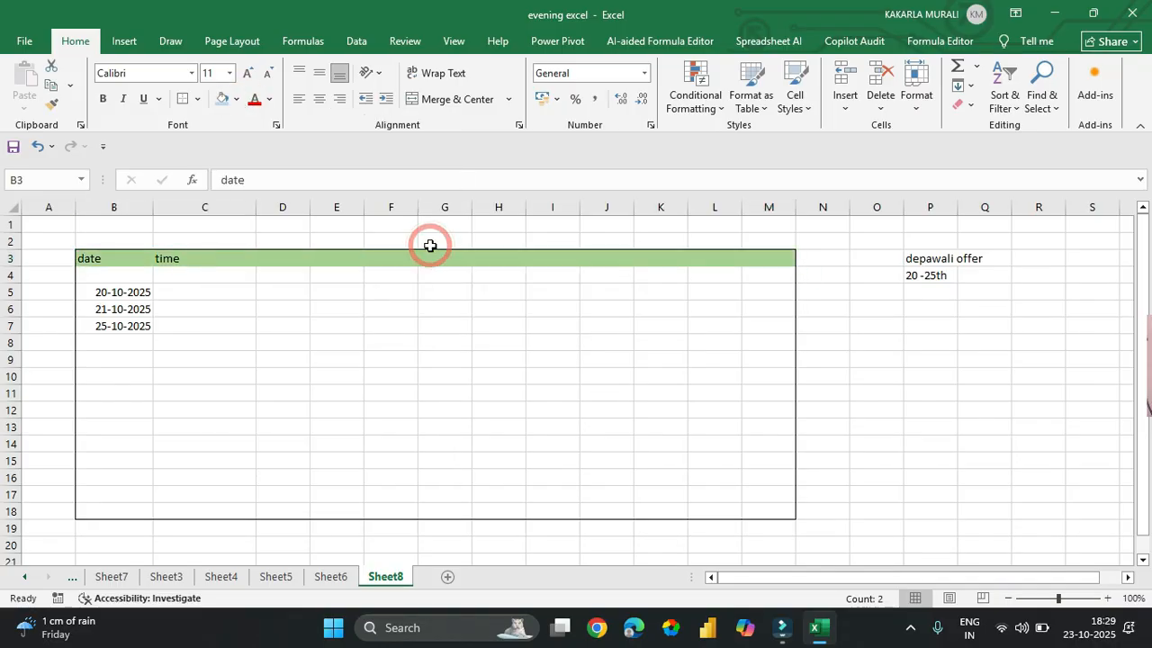
click(523, 369)
click(187, 278)
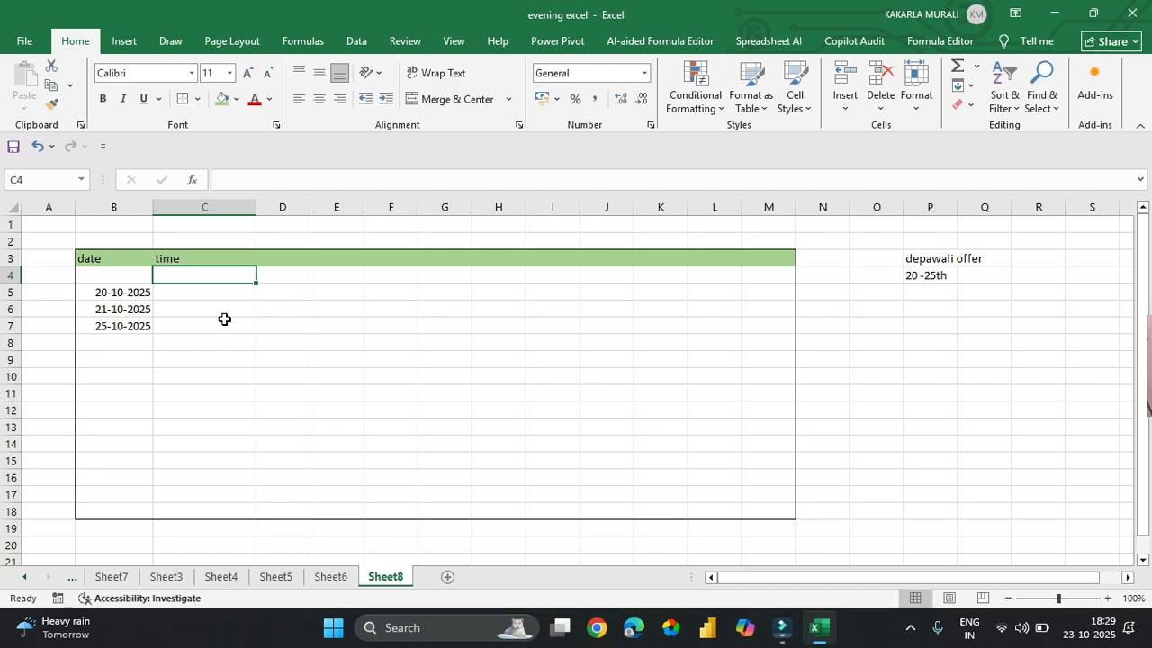
- Select the time column down to the last row and set validation to allow Time
key(shift+Down)
key(shift+Down)
key(shift+Down)
key(shift+Down)
key(shift+Down)
key(shift+Down)
key(shift+Down)
key(shift+Down)
key(shift+Down)
key(shift+Down)
key(shift+Down)
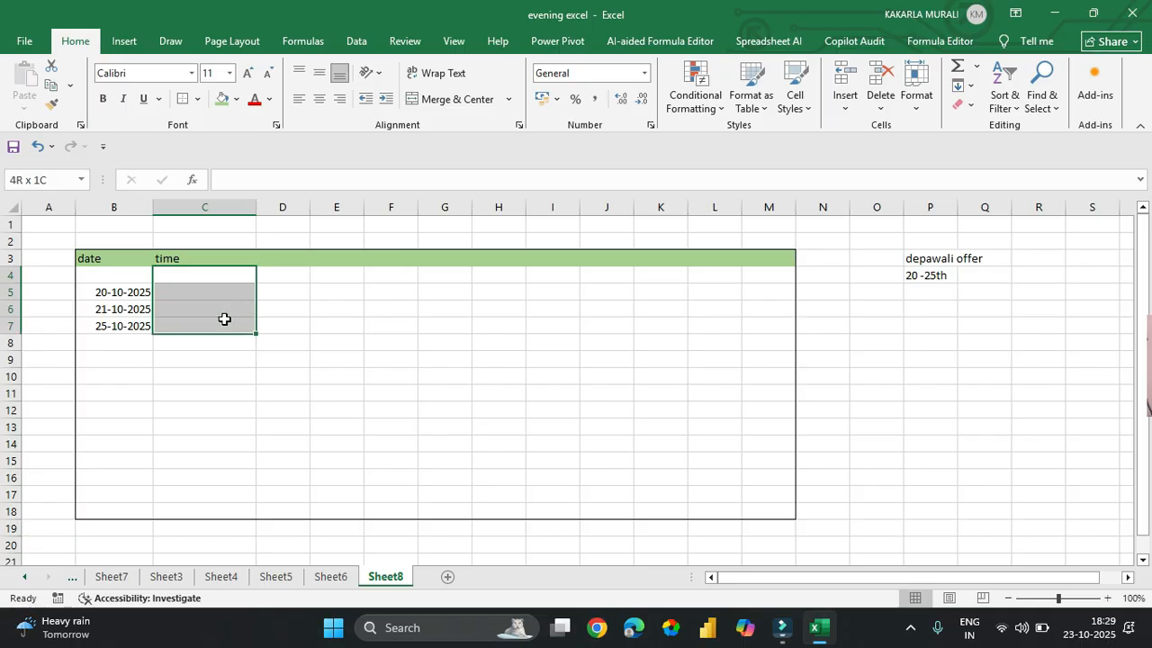
key(shift+Down)
key(shift+Down)
key(shift+Down)
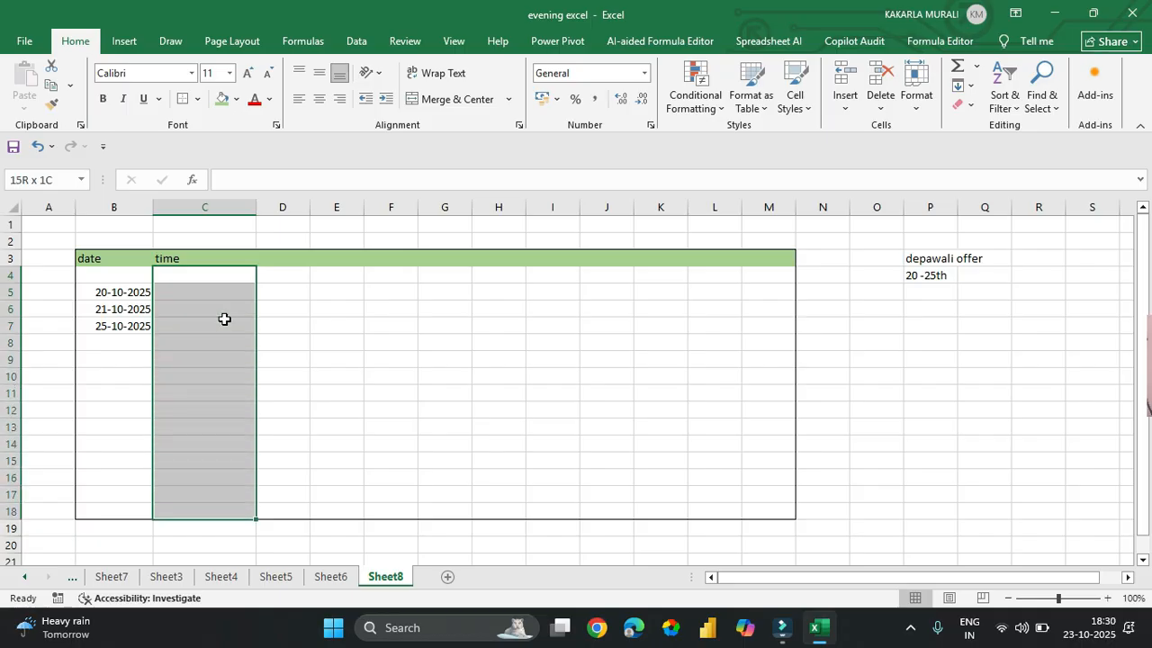
click(361, 39)
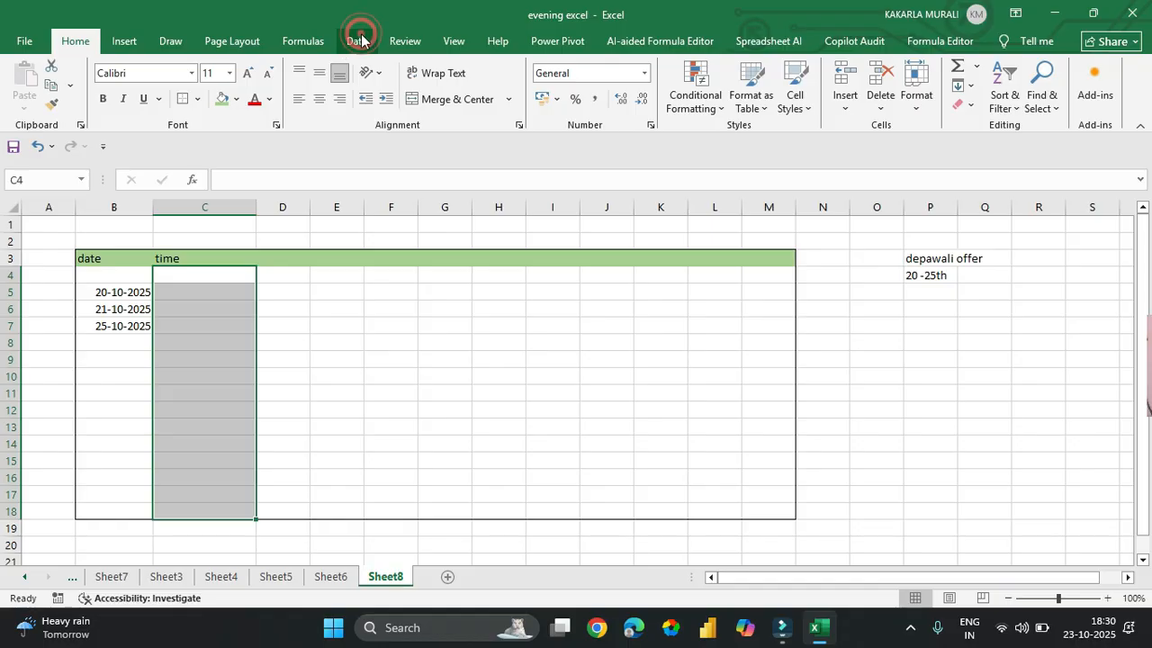
click(718, 106)
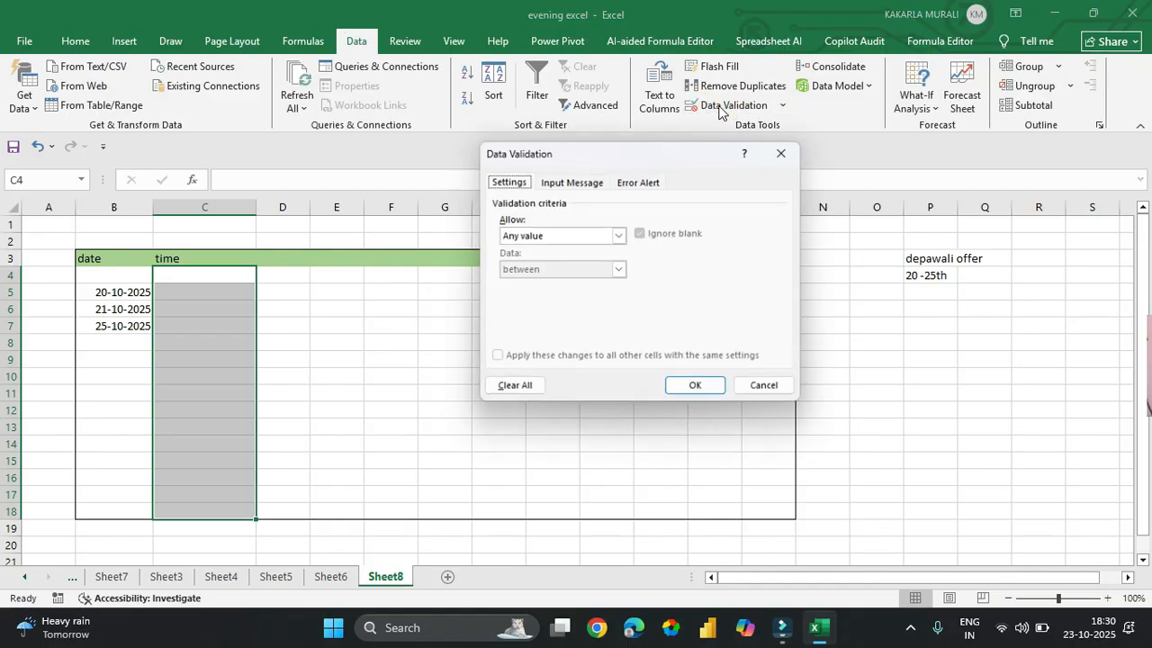
click(601, 240)
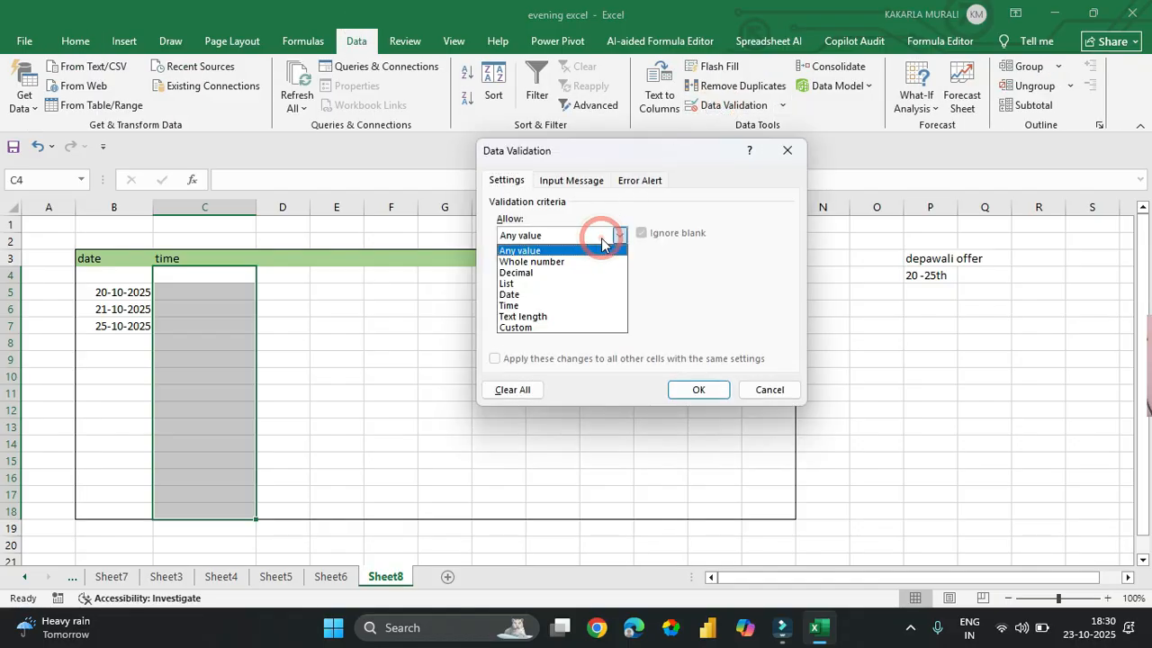
click(548, 306)
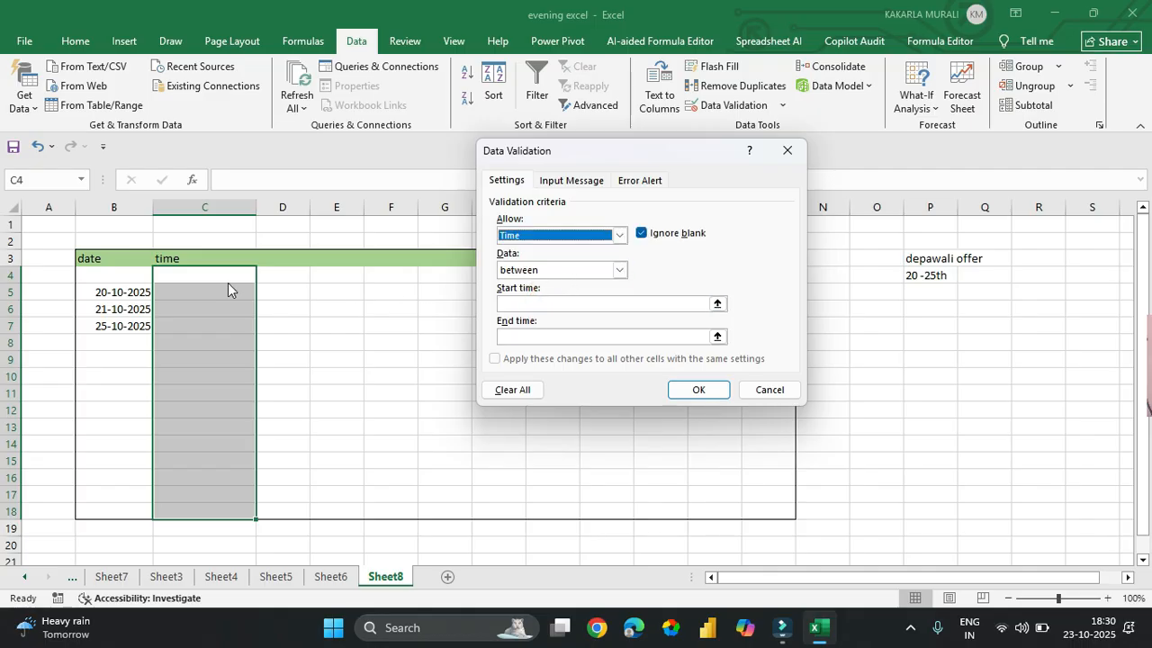
- Set the allowed time range between 10:00 am and 5:00
click(576, 272)
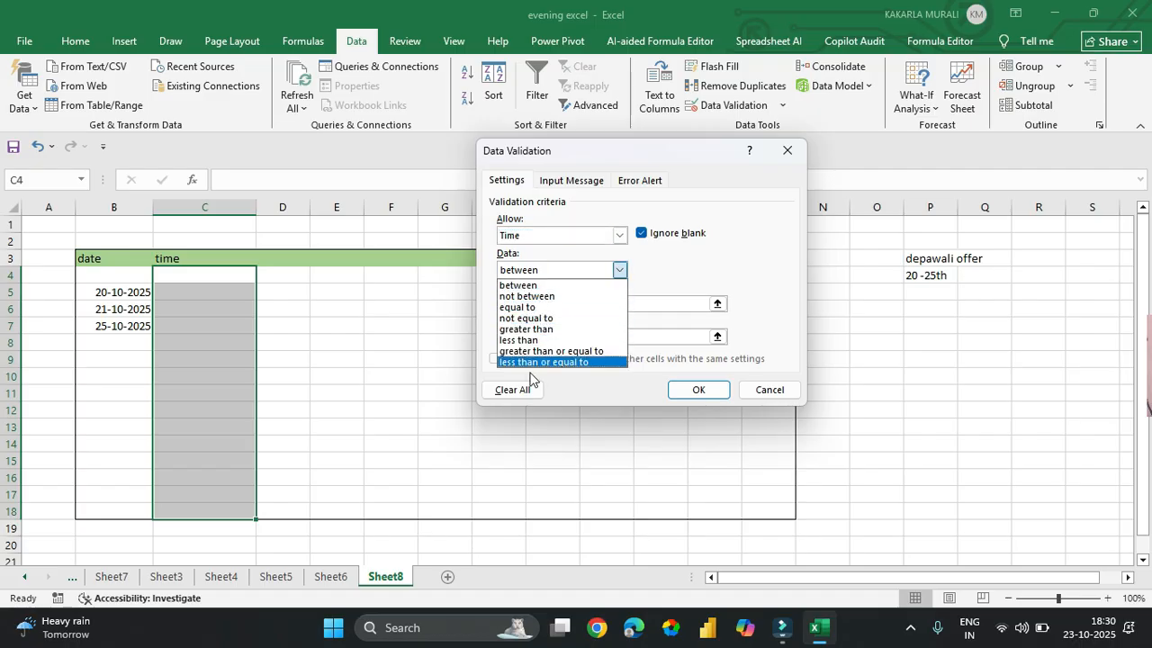
click(544, 285)
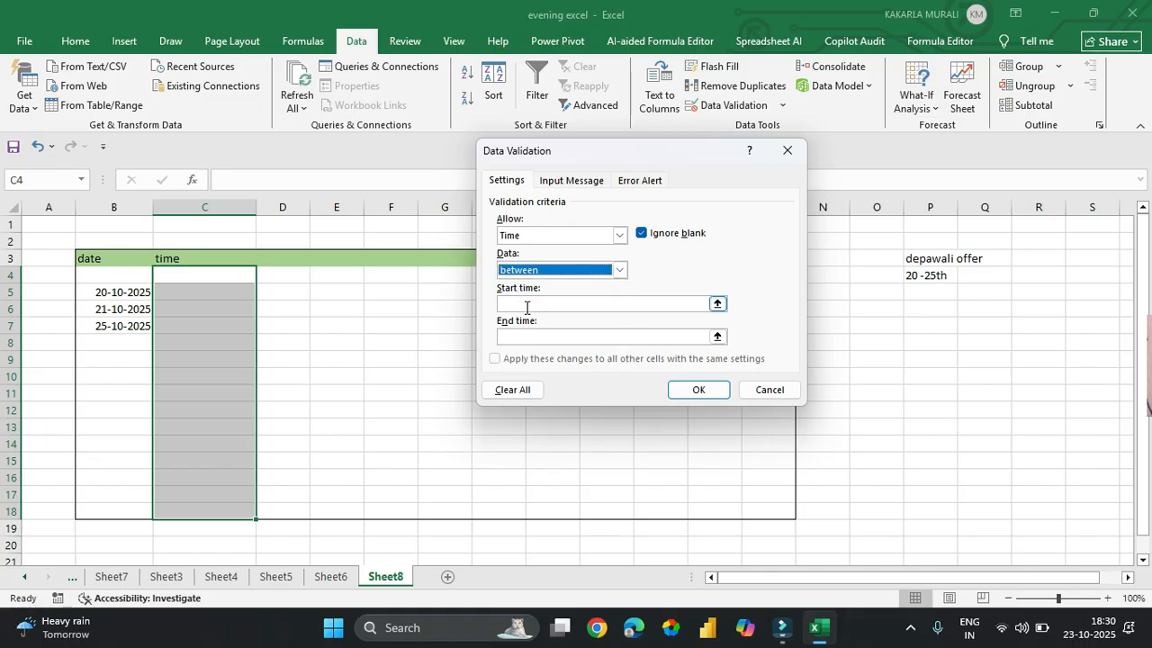
click(526, 305)
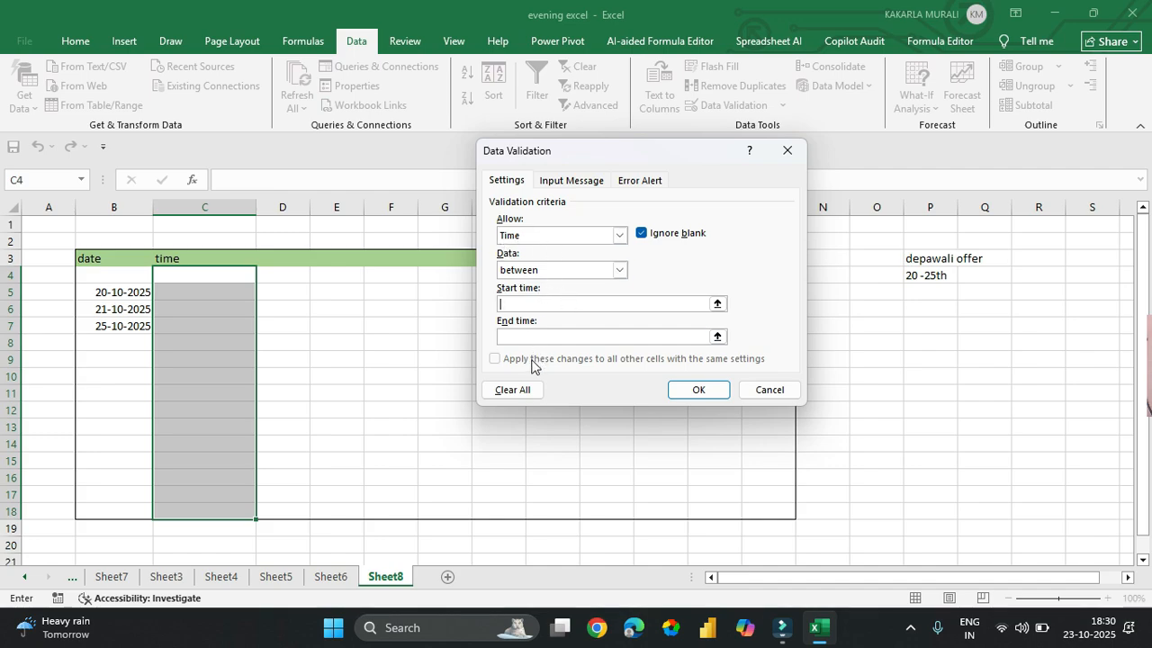
text(10:00 am)
click(661, 335)
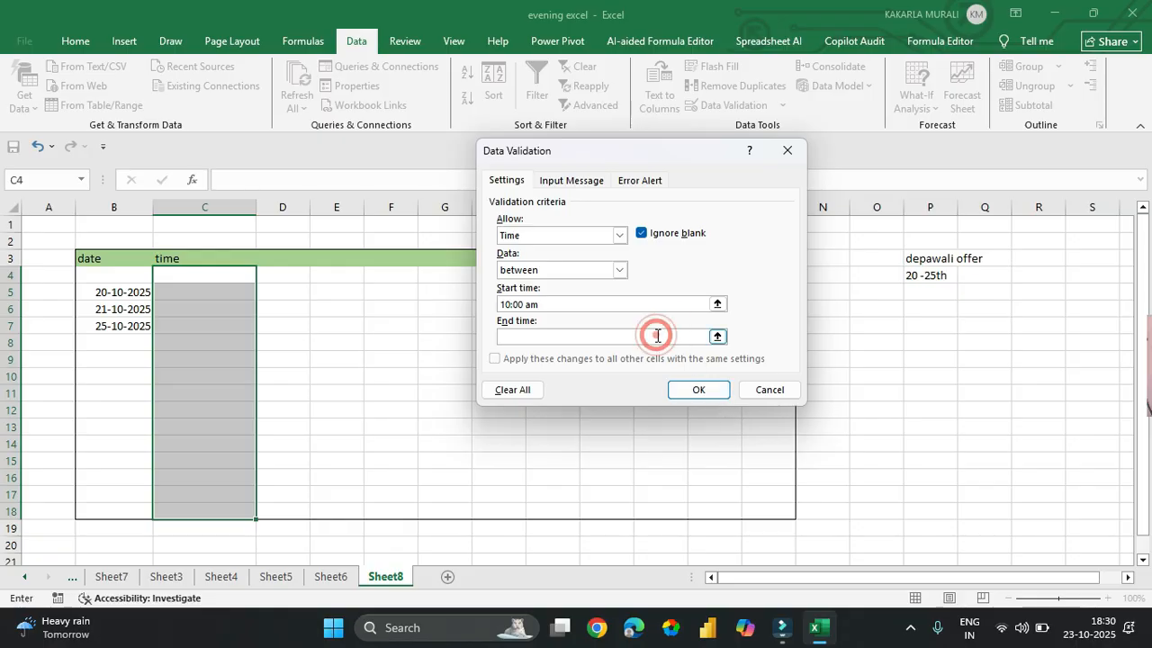
text(5)
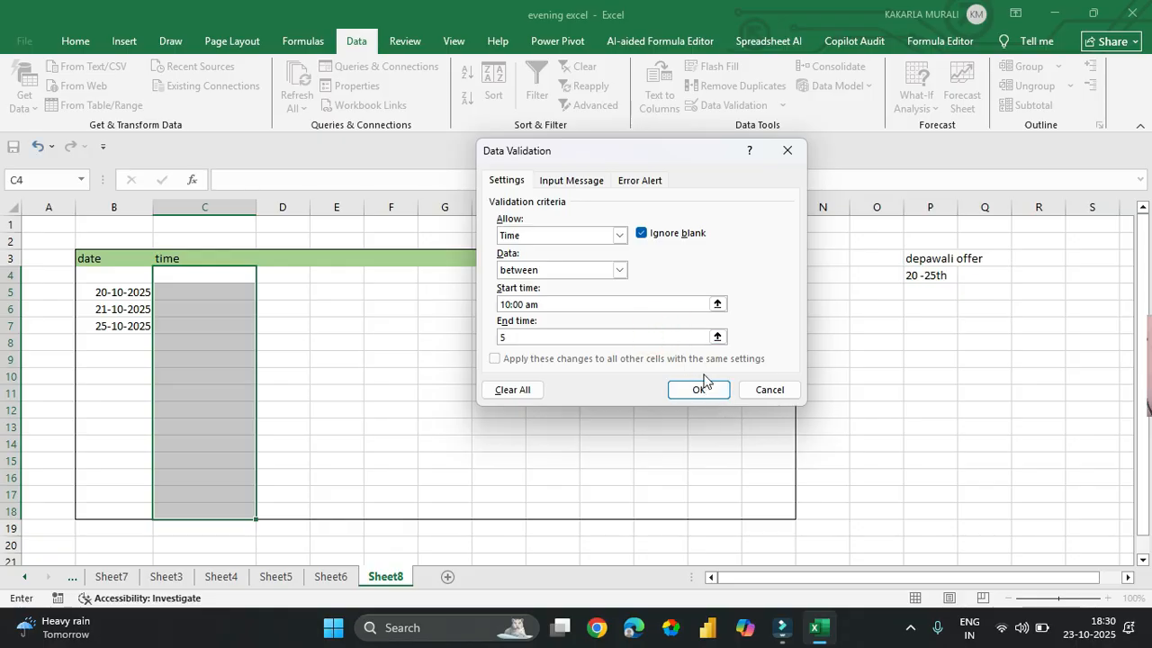
text(:00)
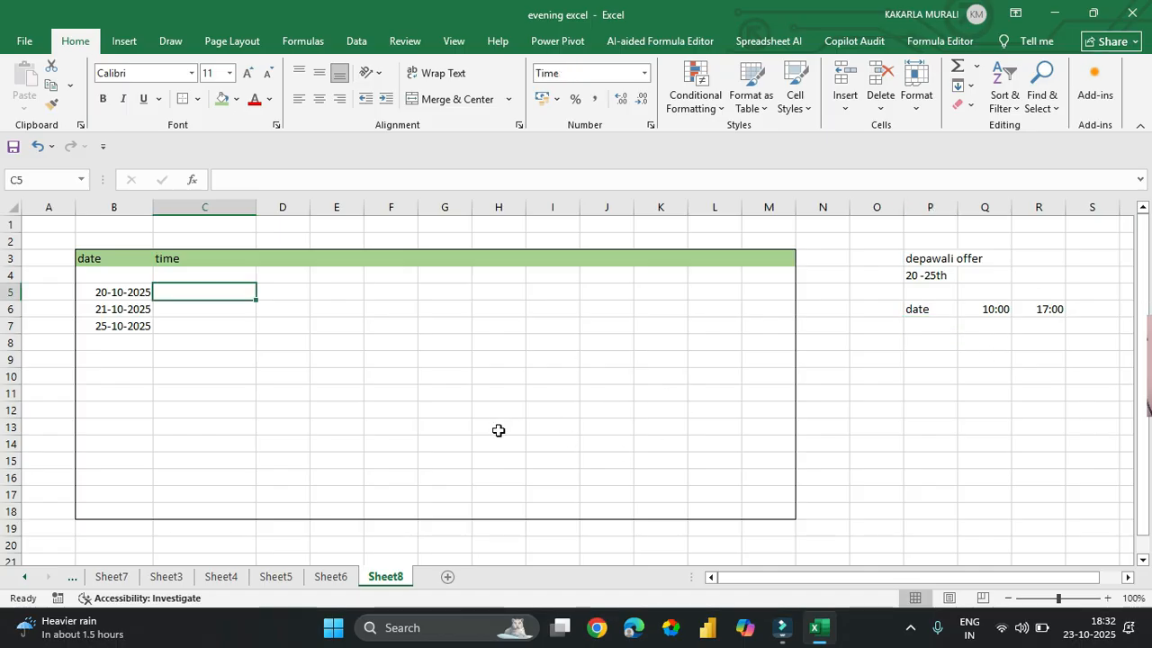
- Enter 18:00 in C5, then replace the rejected time with 10:10
text(1)
text(18:)
text(00)
key(Return)
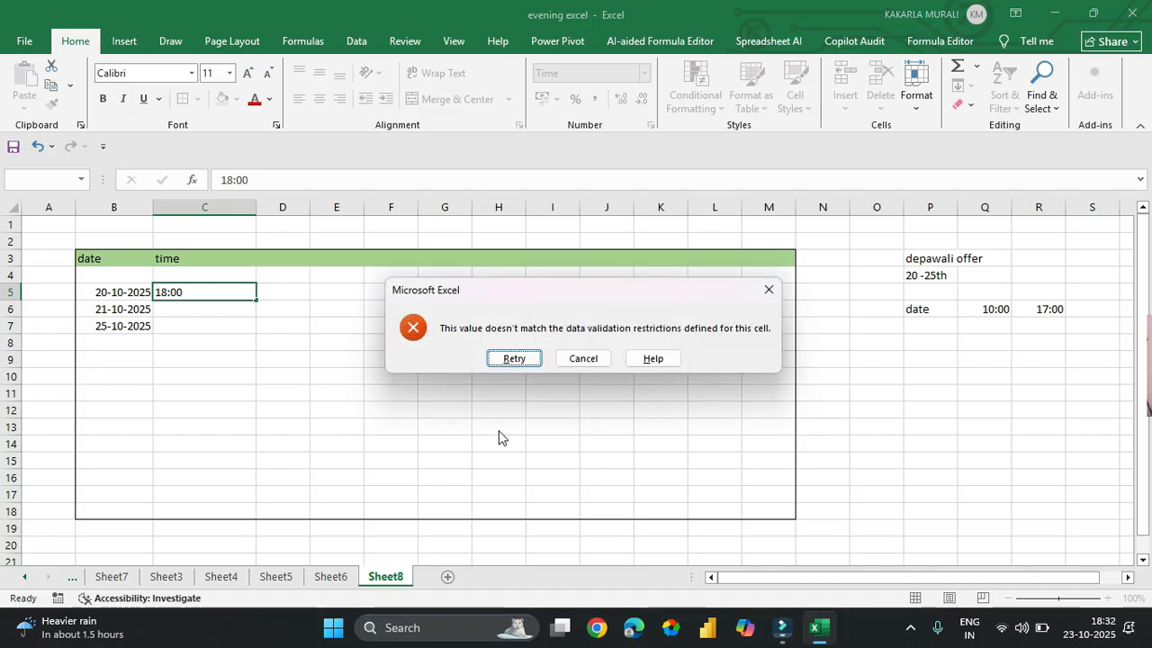
key(Return)
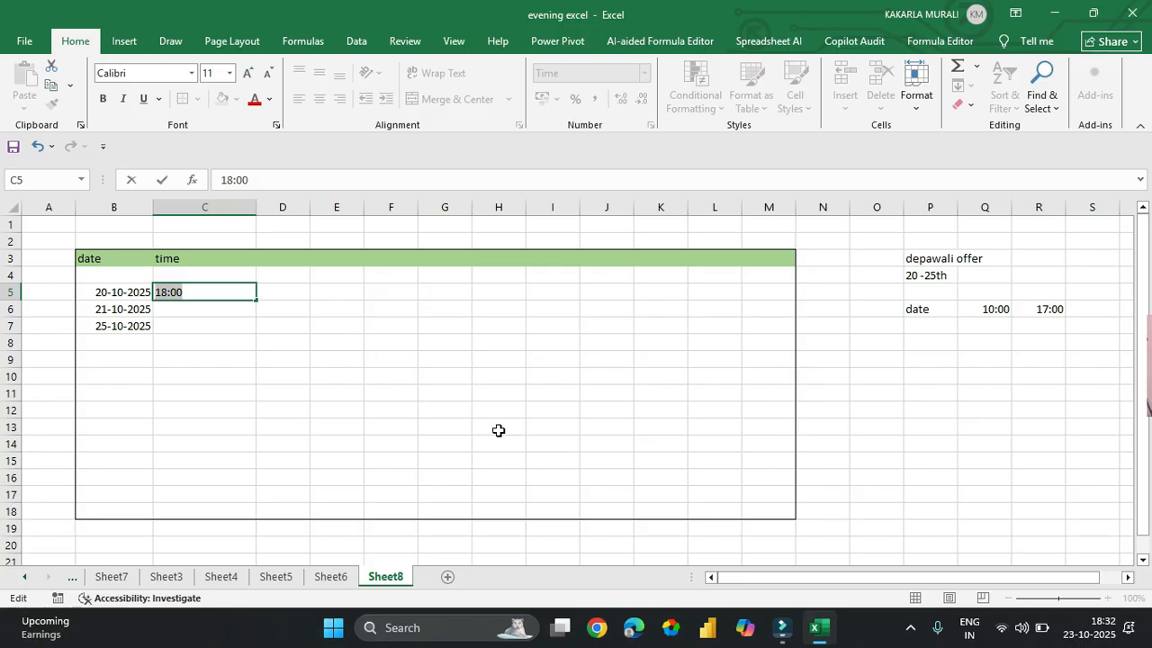
text(10:10)
key(Return)
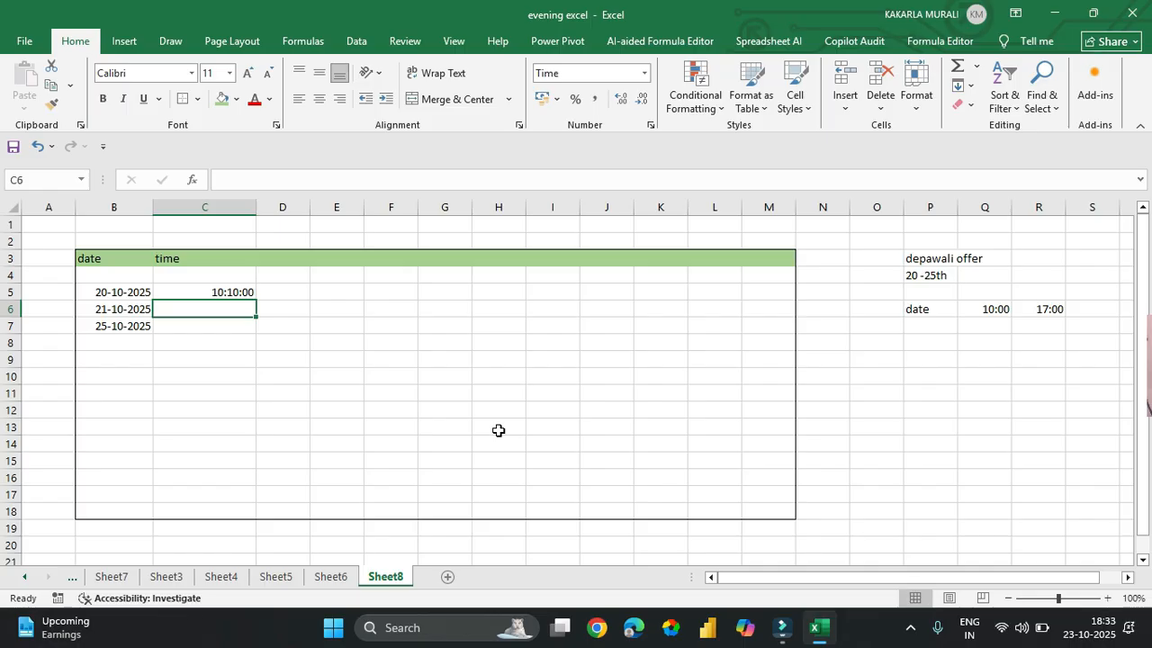
- Enter the time 13:10 in C6
text(1:10)
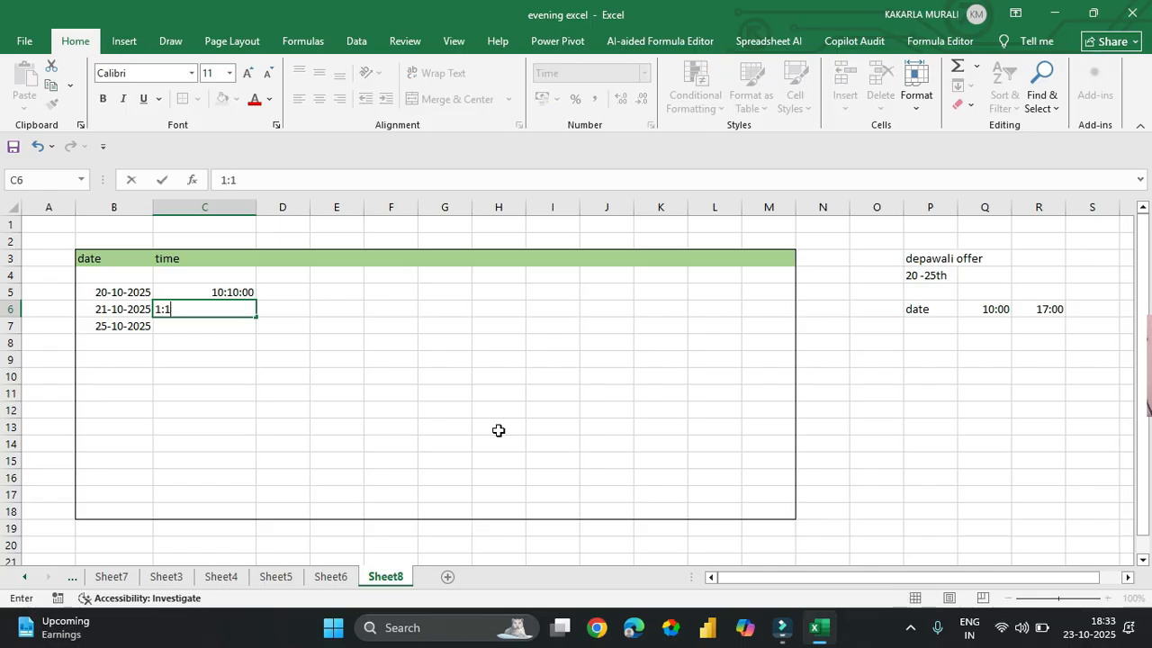
key(BackSpace)
key(BackSpace)
text(3:10)
key(Return)
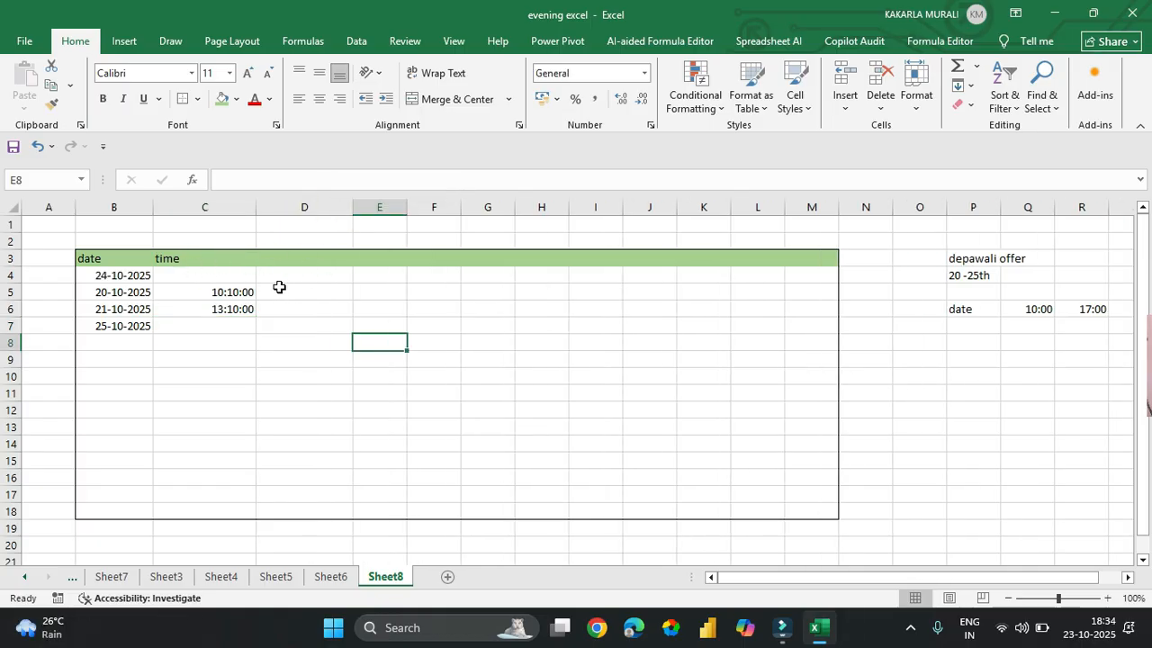
- Type the title 'order' in cell C2
click(235, 231)
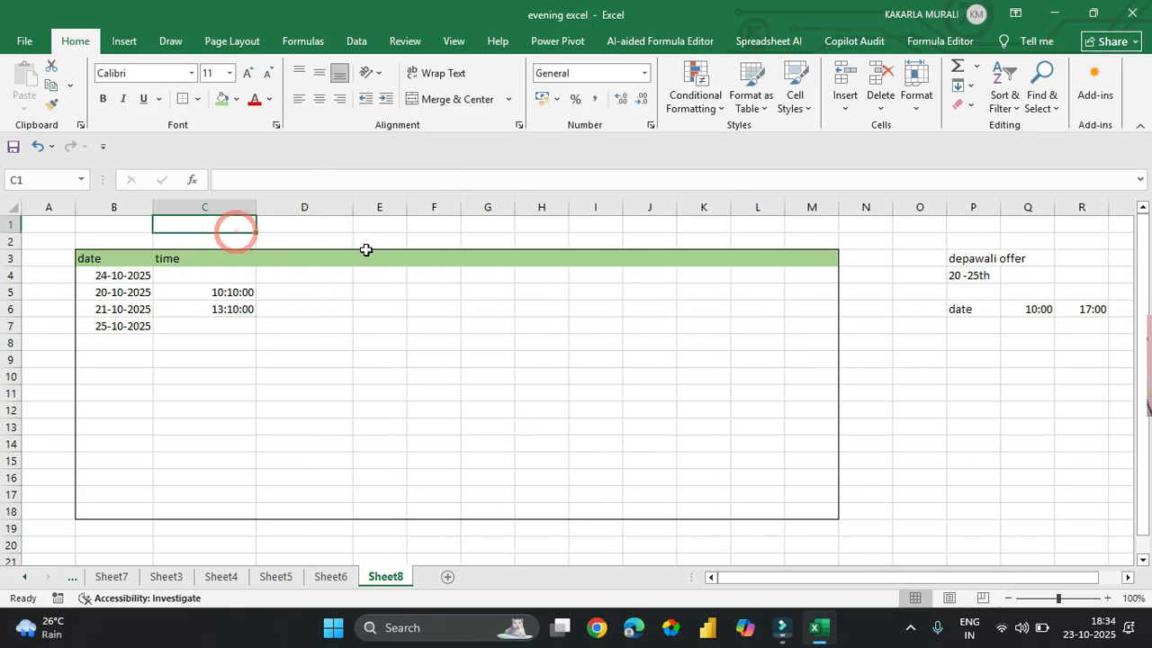
click(316, 238)
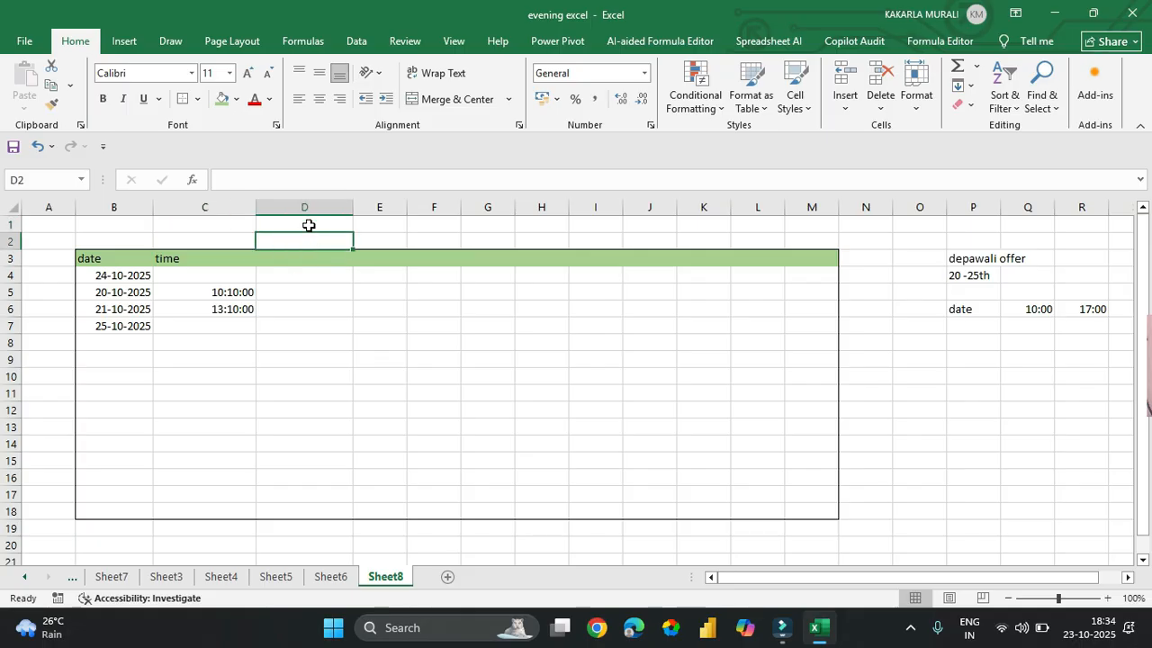
click(227, 241)
text(order)
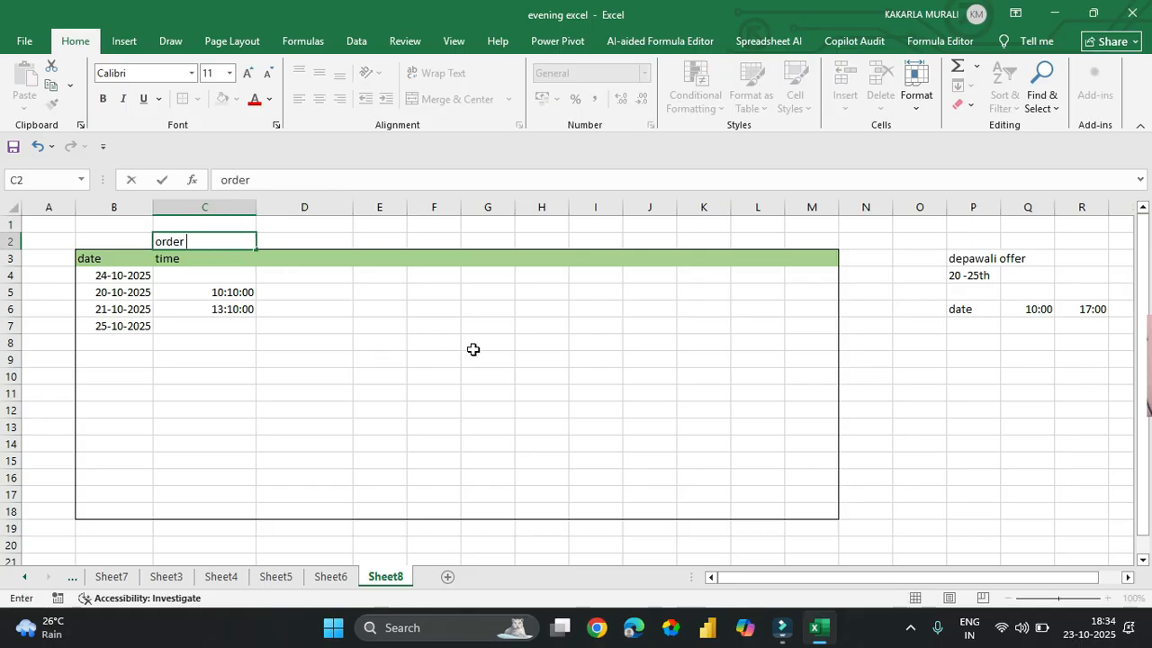
key(Return)
- Add the heading 'Mobile' in cell D3
key(Right)
key(Right)
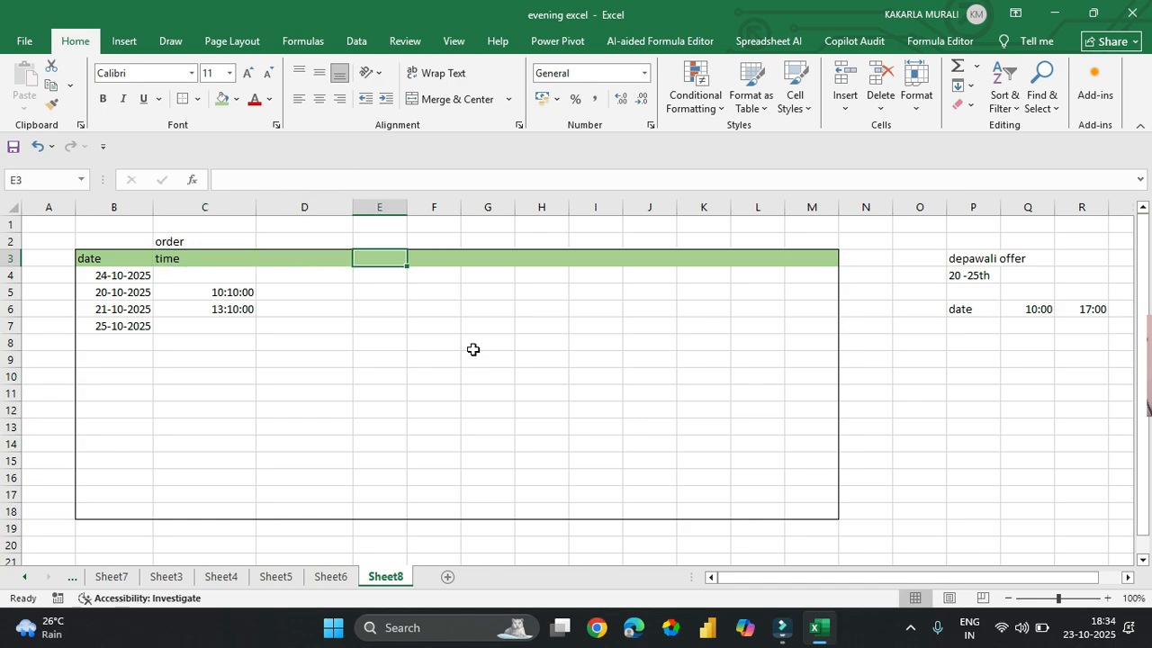
key(Left)
text(Mobile)
key(Return)
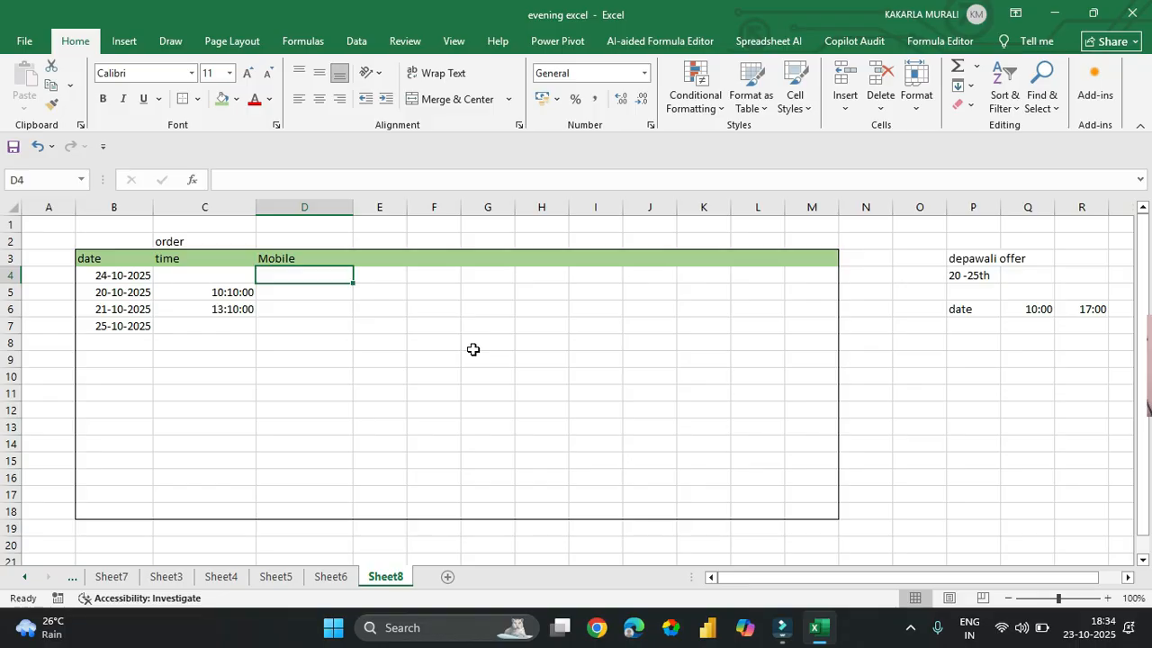
- Enter a sample mobile number in D4 and random text in D5
text(646546646)
key(Return)
text(lkjkljkl.l..l)
key(Return)
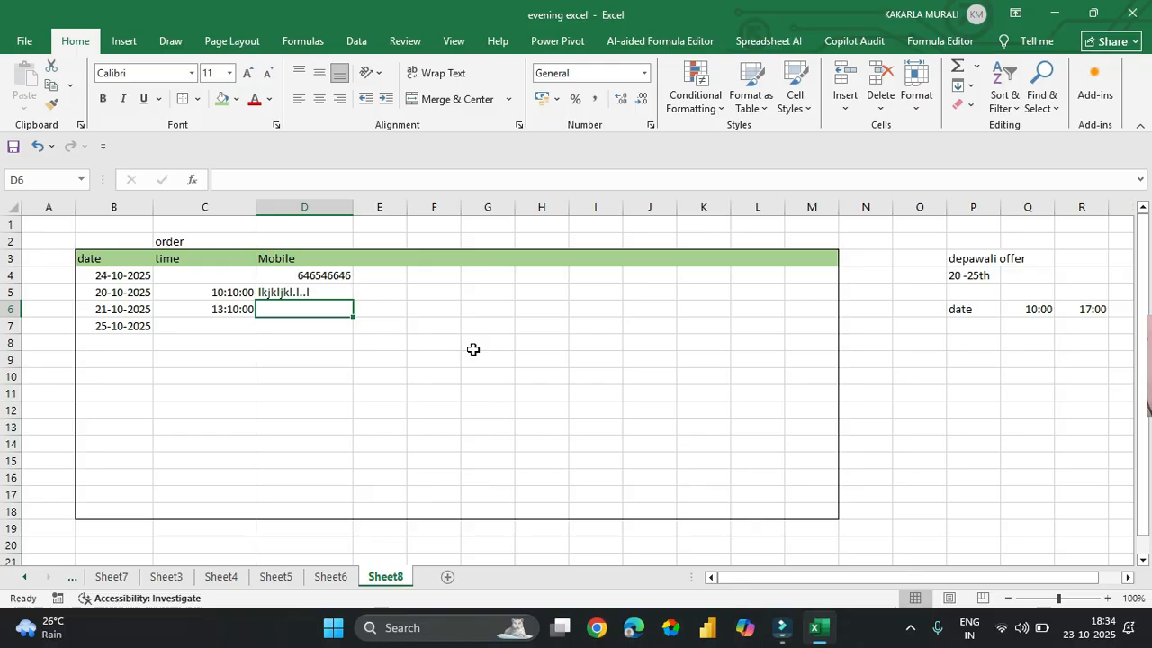
- Clear the sample entries from the Mobile cells D4:D18
key(Up)
key(Up)
key(shift+Down)
key(shift+Down)
key(shift+Down)
key(shift+Down)
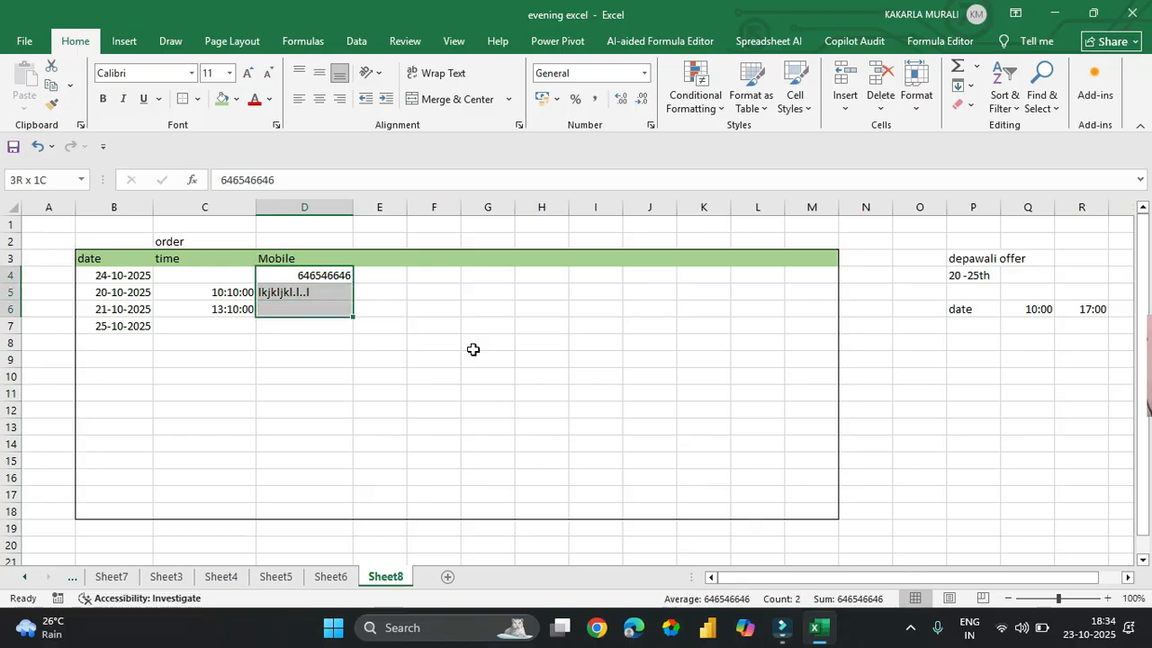
key(shift+Down)
key(shift+Down)
key(shift+Down)
key(shift+Down)
key(shift+Down)
key(shift+Down)
key(shift+Down)
key(shift+Down)
key(shift+Down)
key(shift+Down)
key(shift+Down)
key(shift+Down)
key(shift+Down)
key(shift+Down)
key(shift+Down)
key(shift+Down)
key(shift+Down)
key(shift+Down)
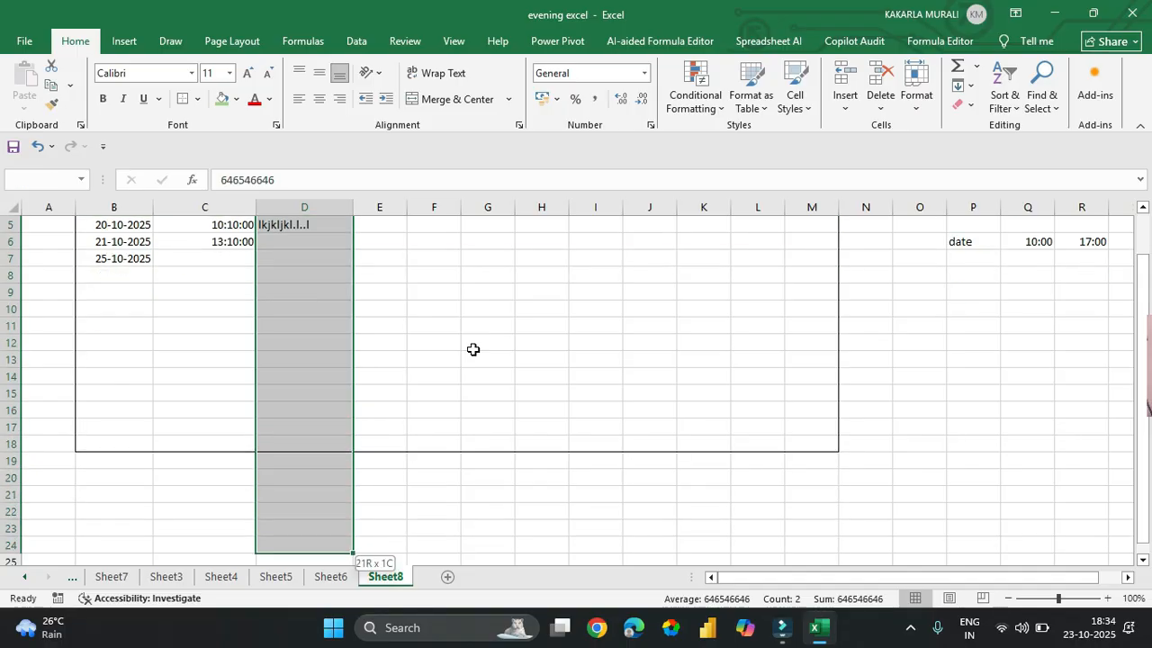
key(shift+Up)
key(shift+Up)
key(shift+Up)
key(shift+Up)
key(shift+Up)
key(shift+Up)
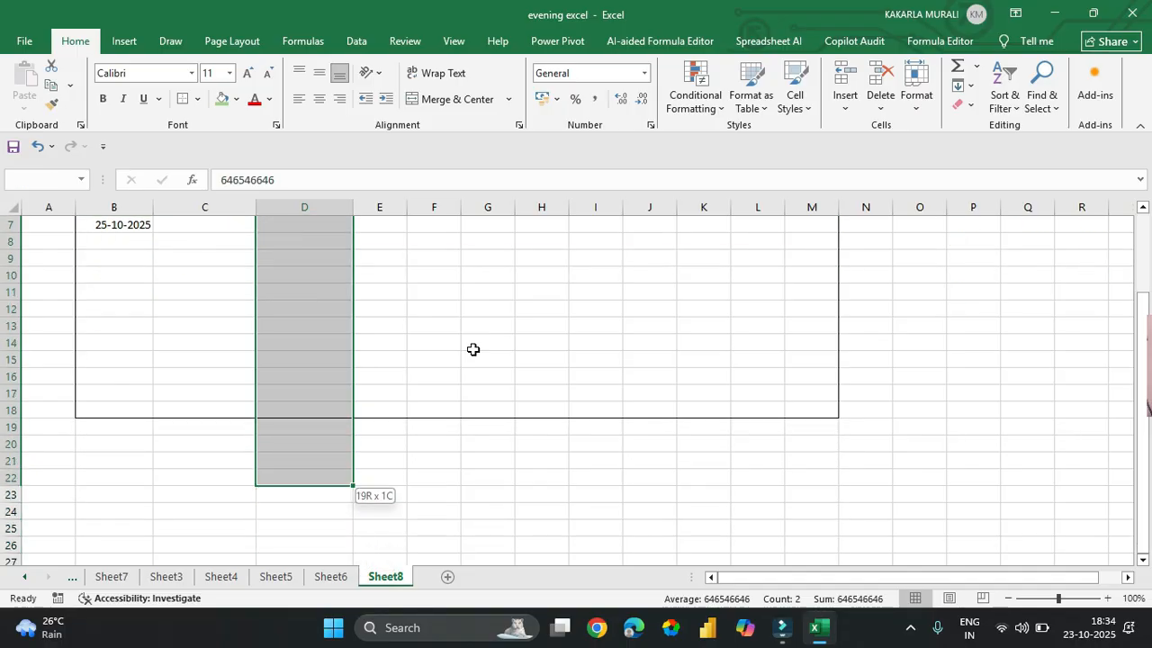
key(shift+Up)
key(shift+Up)
key(Delete)
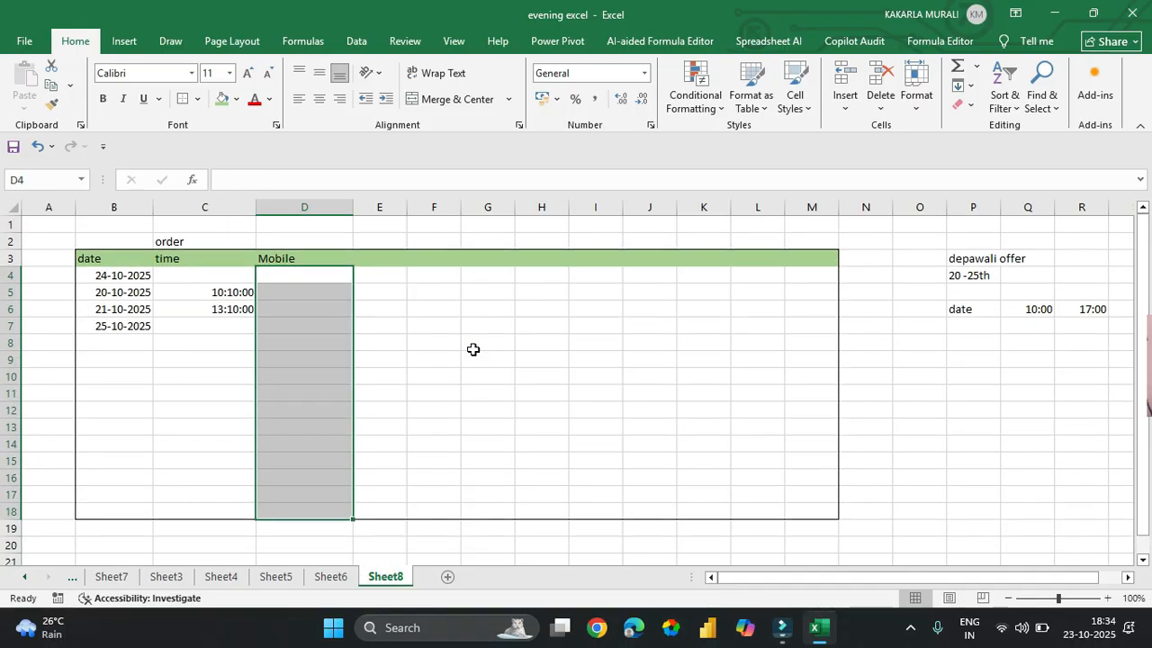
- Reselect the emptied Mobile cells D4 through D18
key(Up)
key(Up)
key(Down)
key(Down)
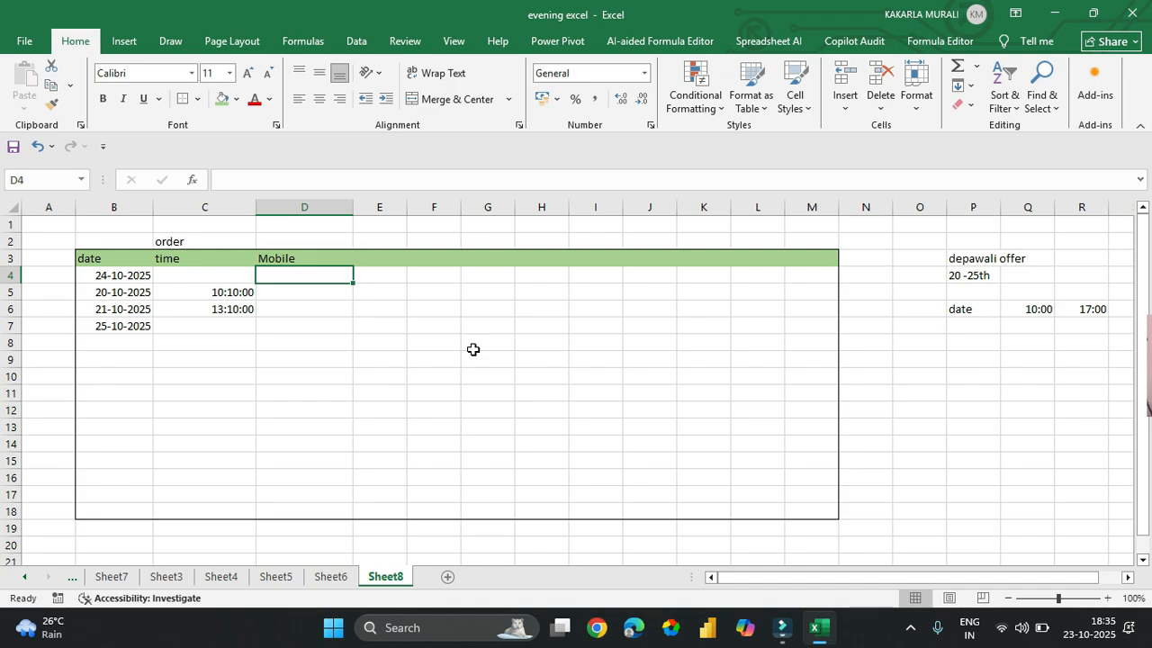
key(shift+Down)
key(shift+Down)
key(shift+Down)
key(shift+Down)
key(shift+Down)
key(shift+Down)
key(shift+Down)
key(shift+Down)
key(shift+Down)
key(shift+Down)
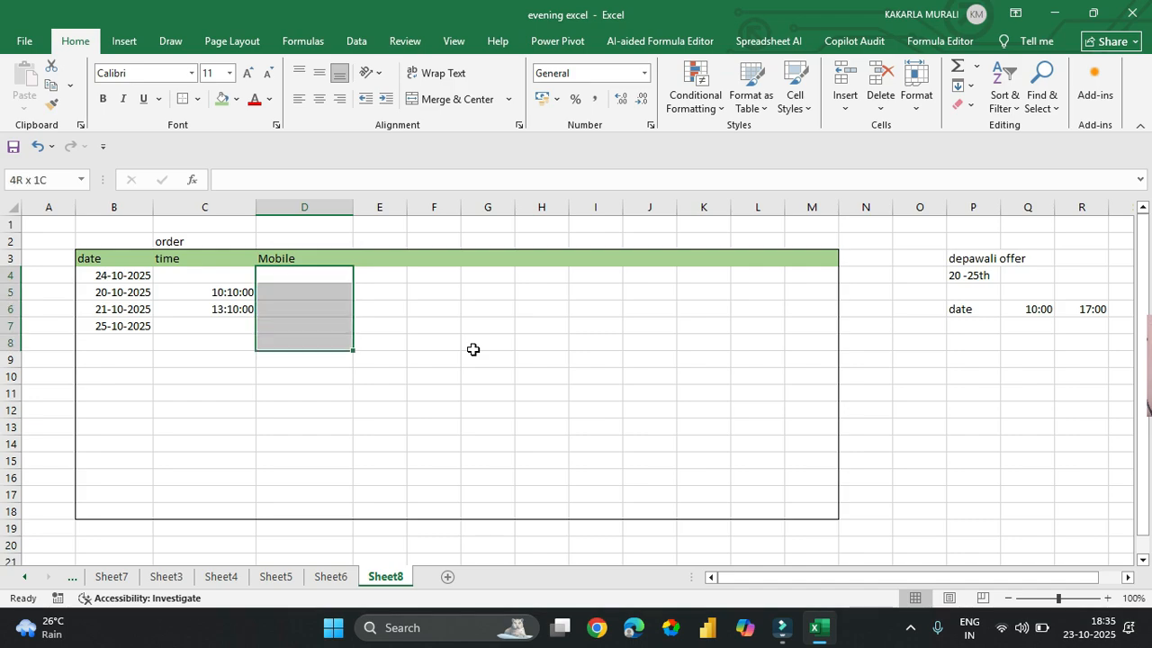
key(shift+Down)
key(shift+Down)
key(shift+Down)
key(shift+Down)
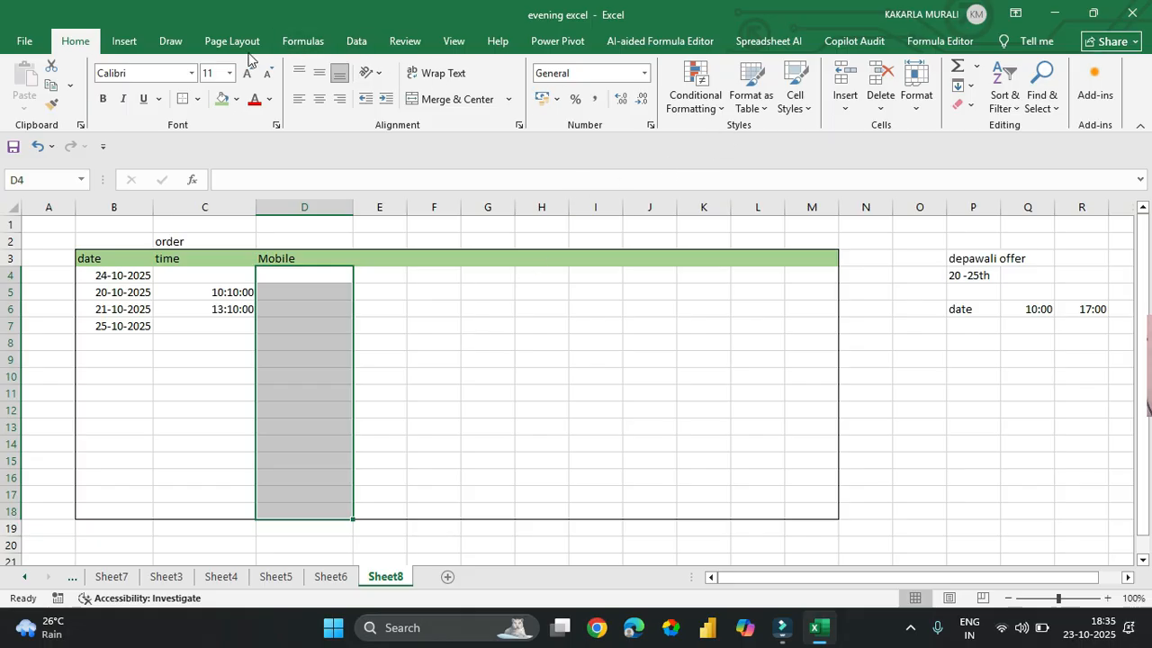
- Restrict the Mobile cells to a text length of exactly 10 characters
click(356, 40)
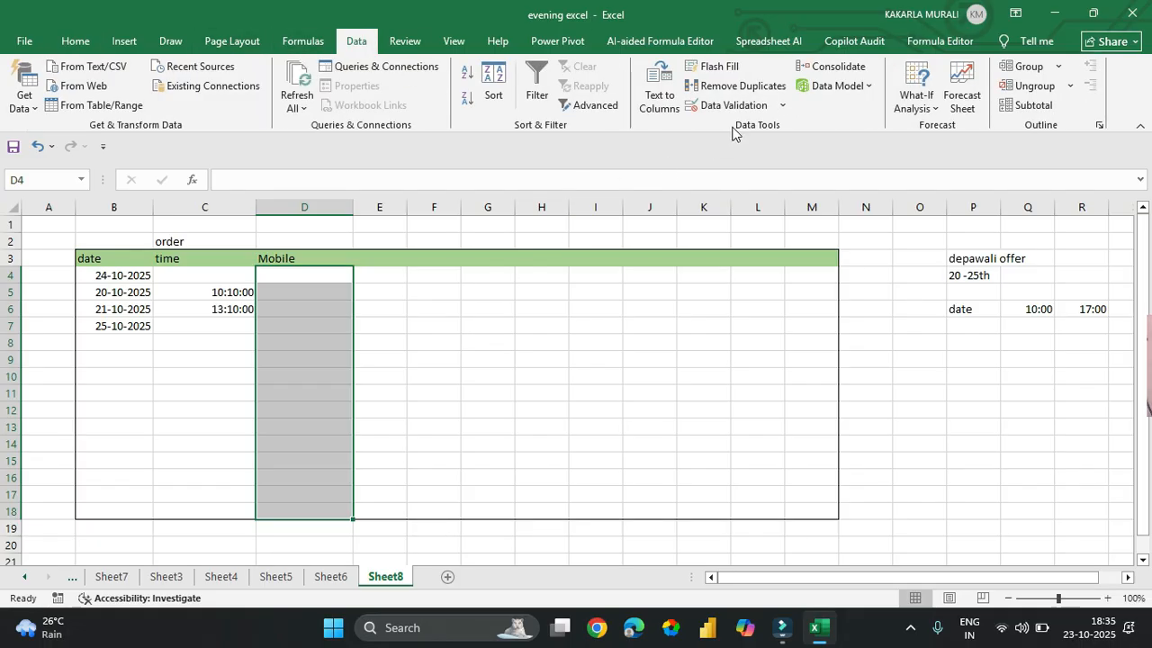
click(712, 104)
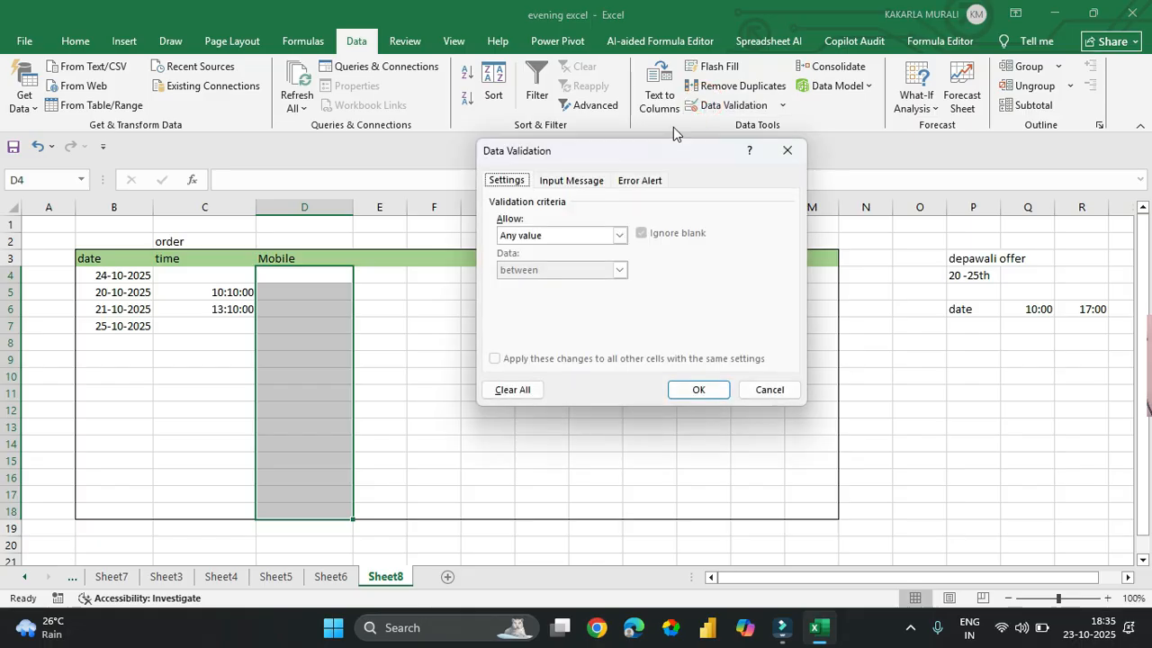
click(567, 236)
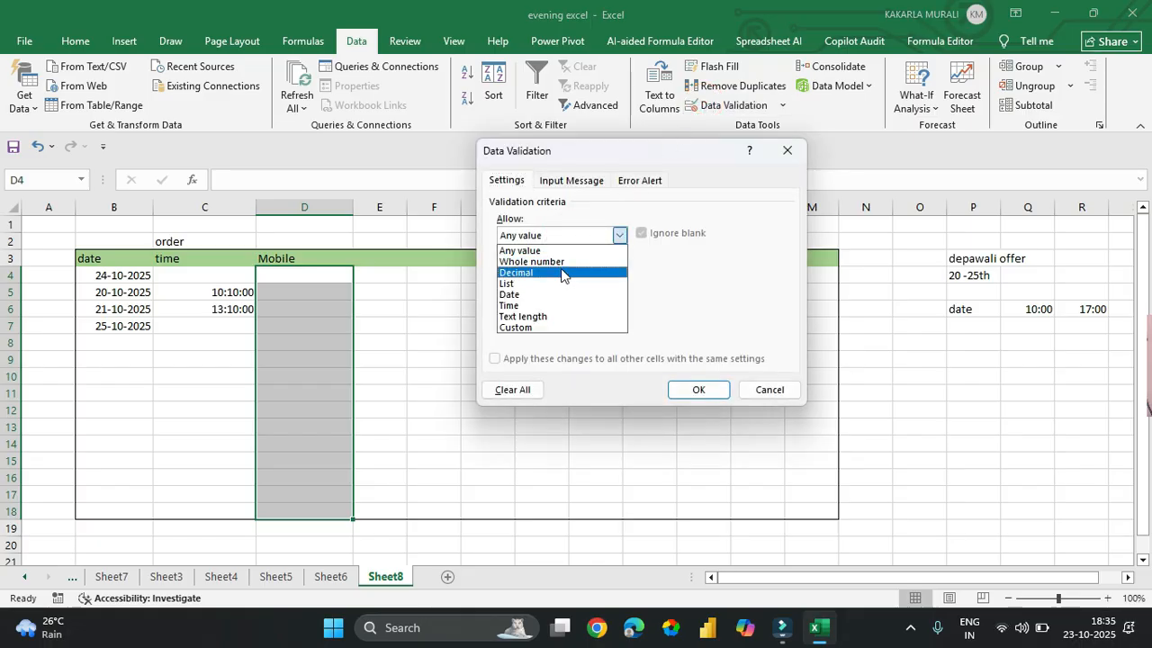
click(559, 316)
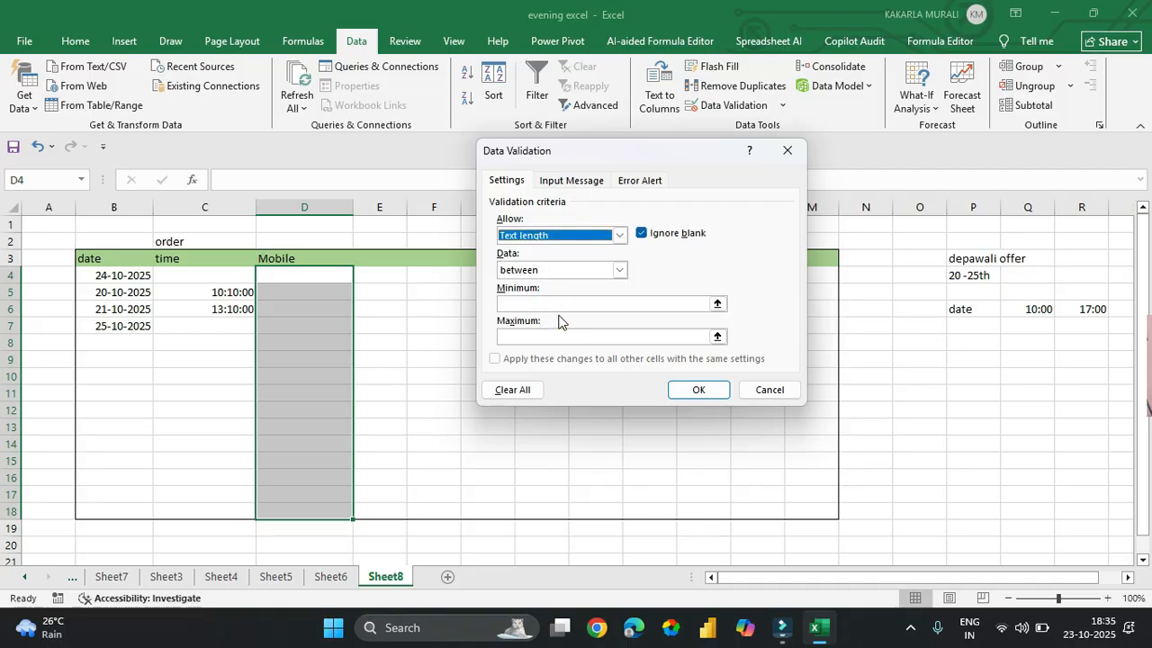
click(550, 270)
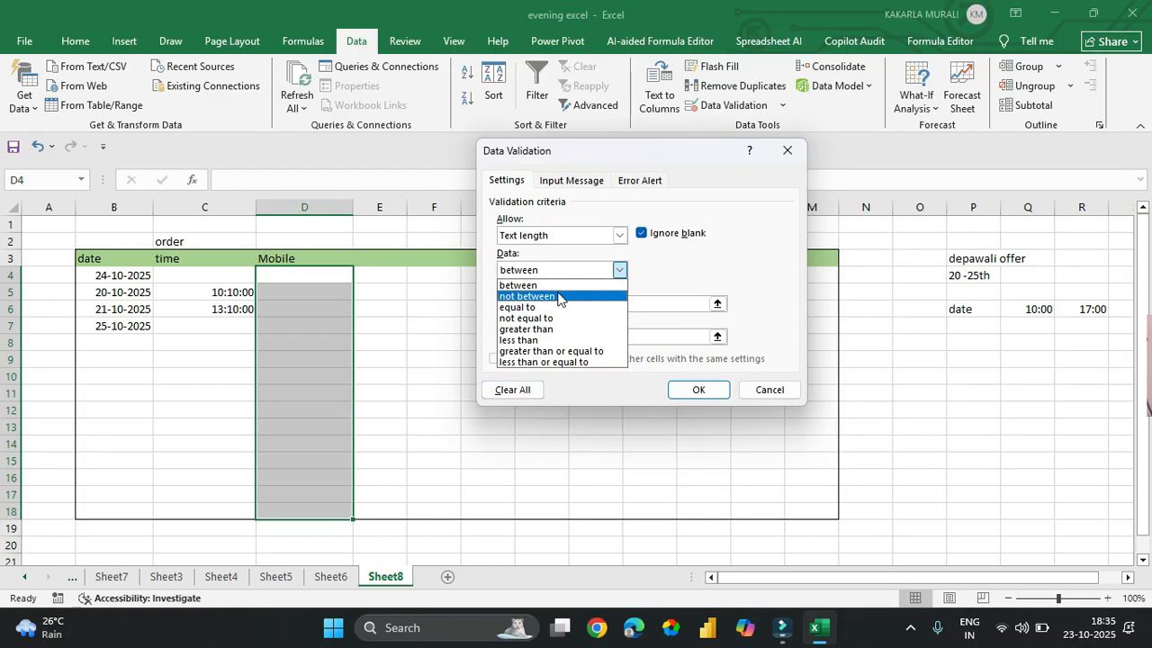
click(555, 307)
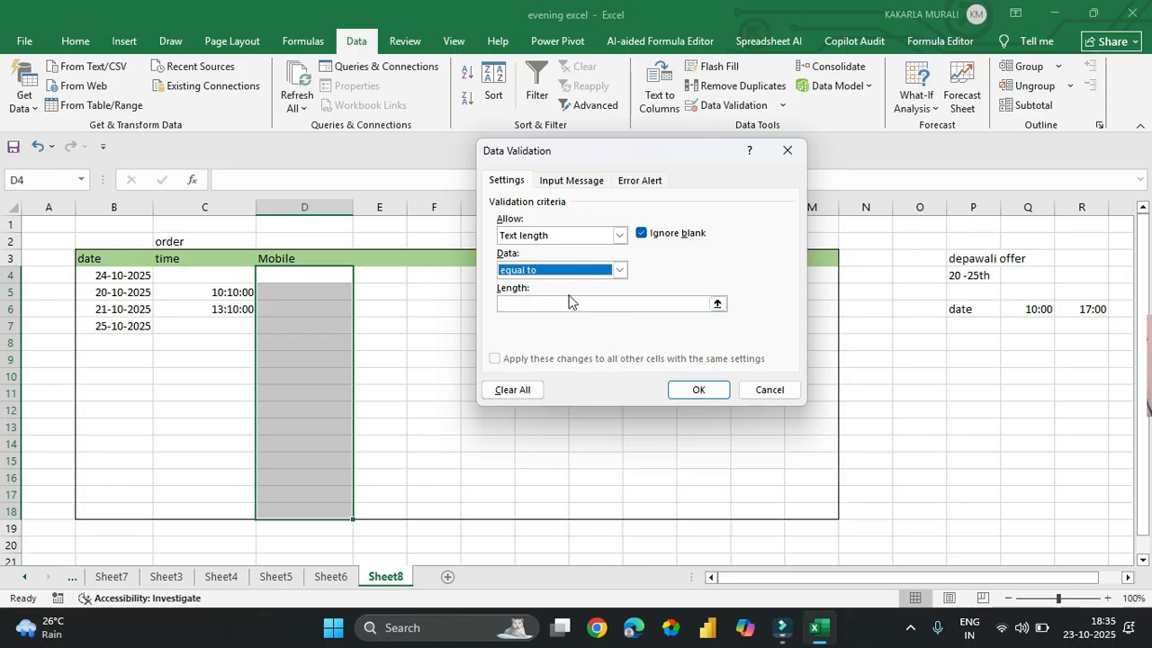
click(555, 307)
text(1)
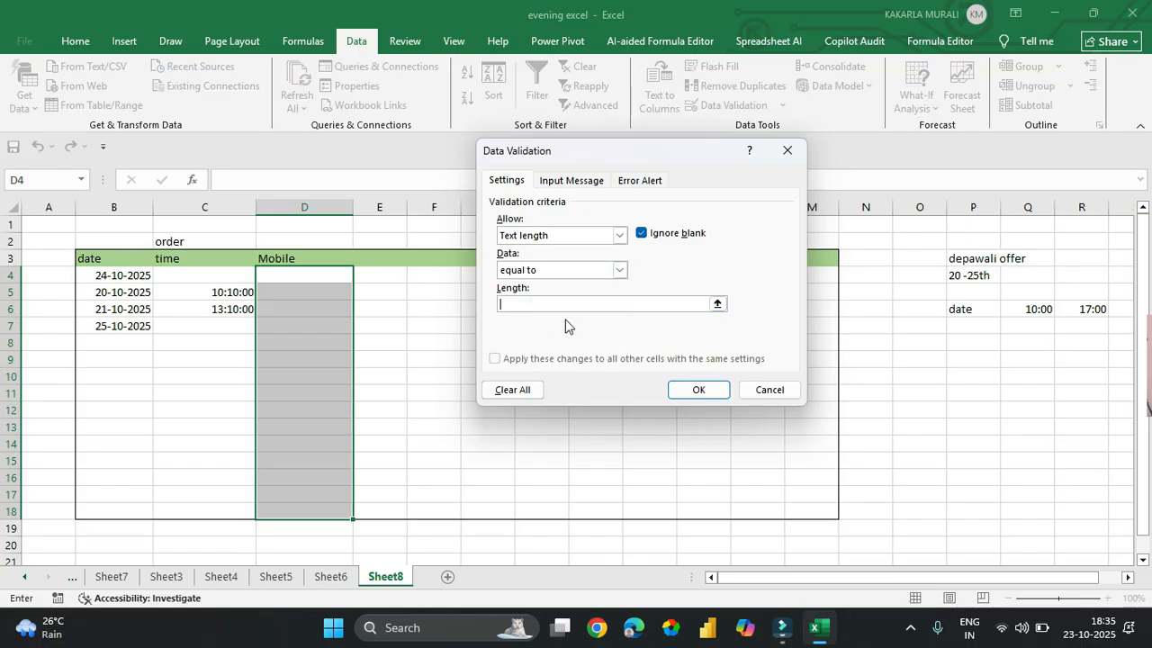
text(0)
click(698, 389)
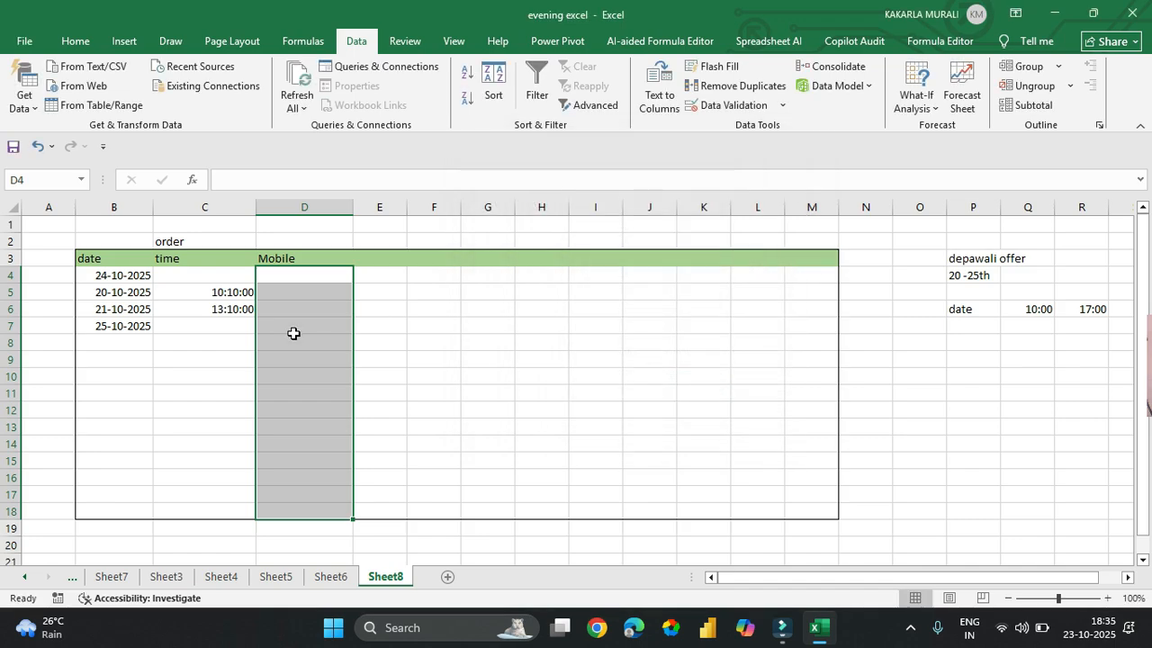
- Test D4 with a 16-digit number, then enter a valid 10-digit mobile number
click(303, 277)
text(54)
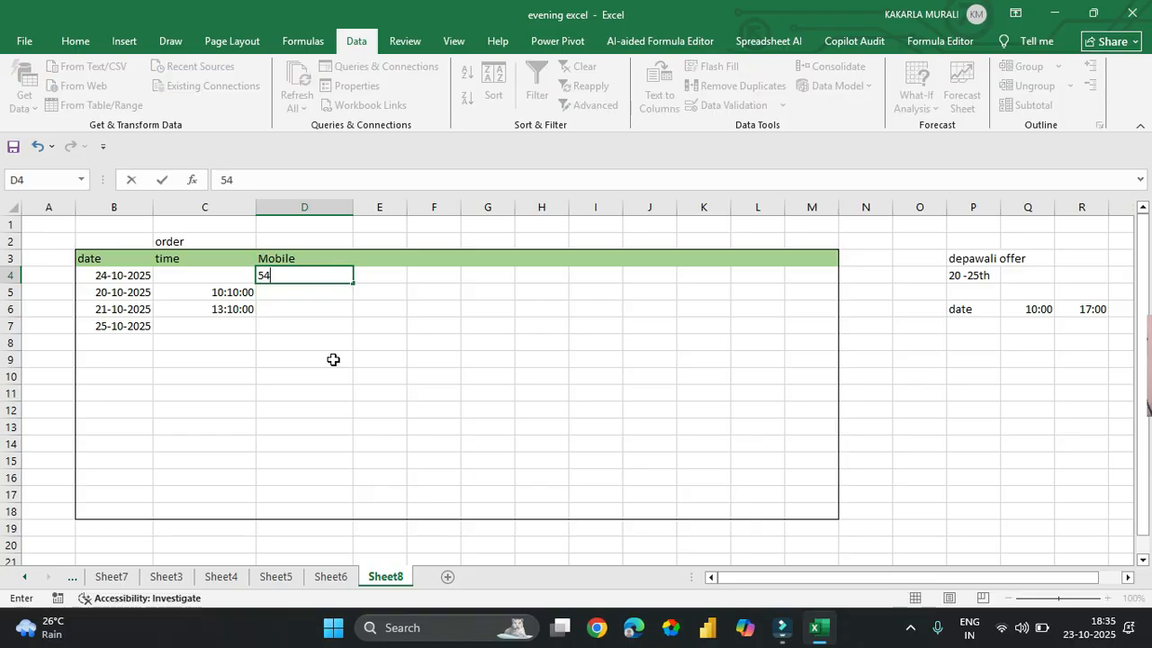
text(57485554857855)
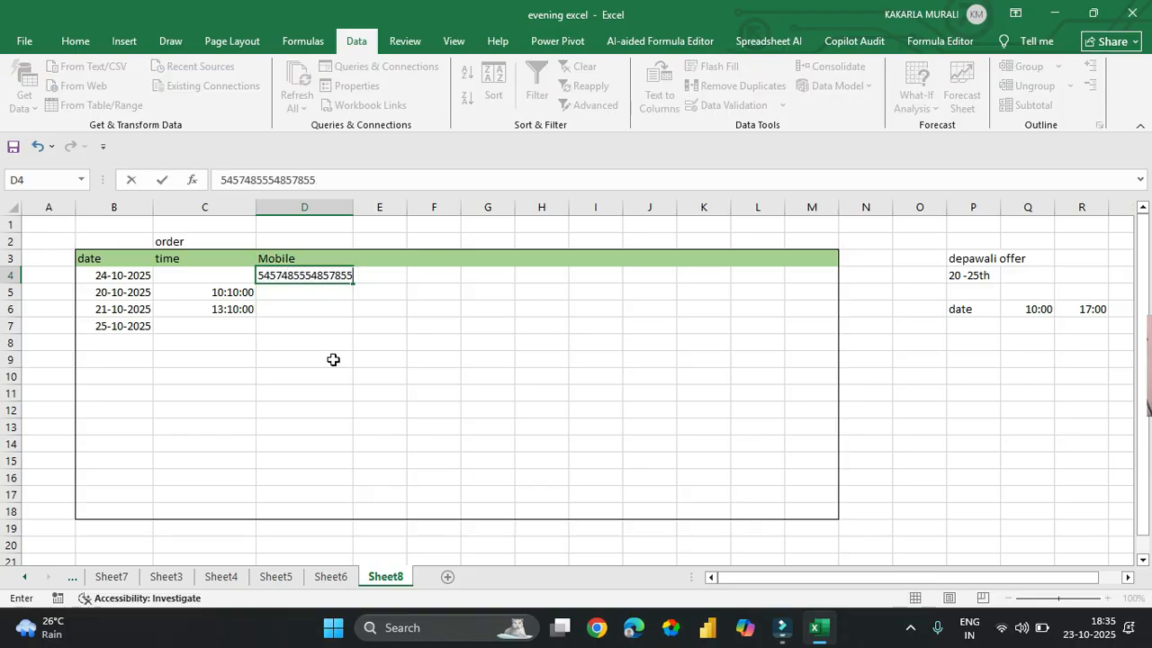
key(Return)
key(Return)
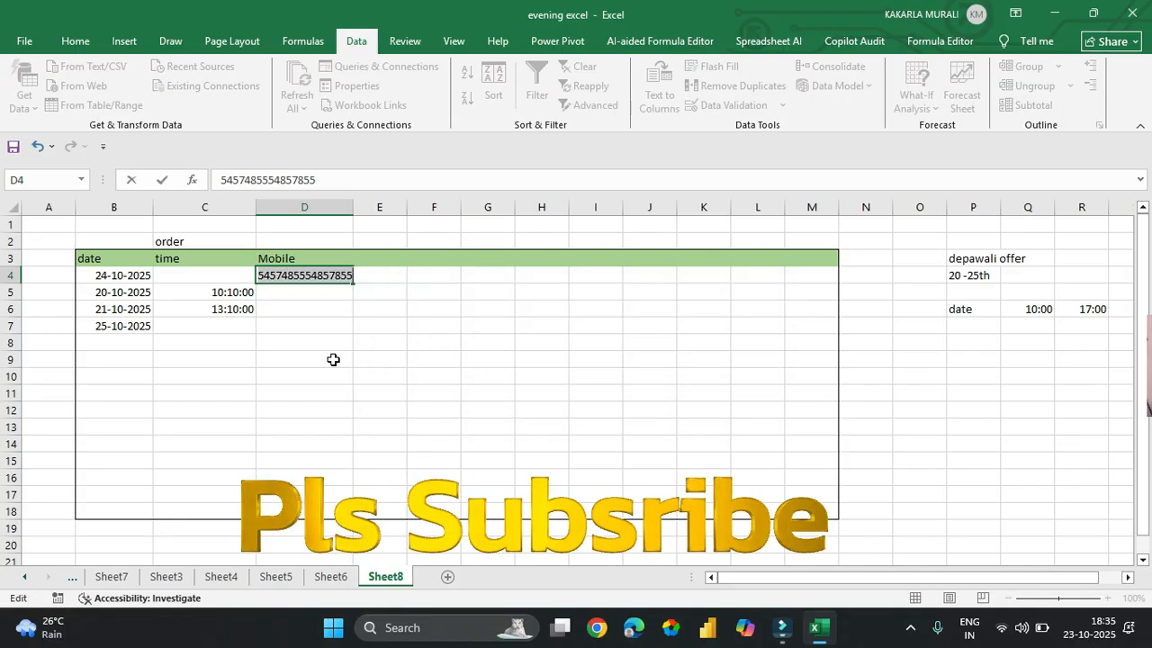
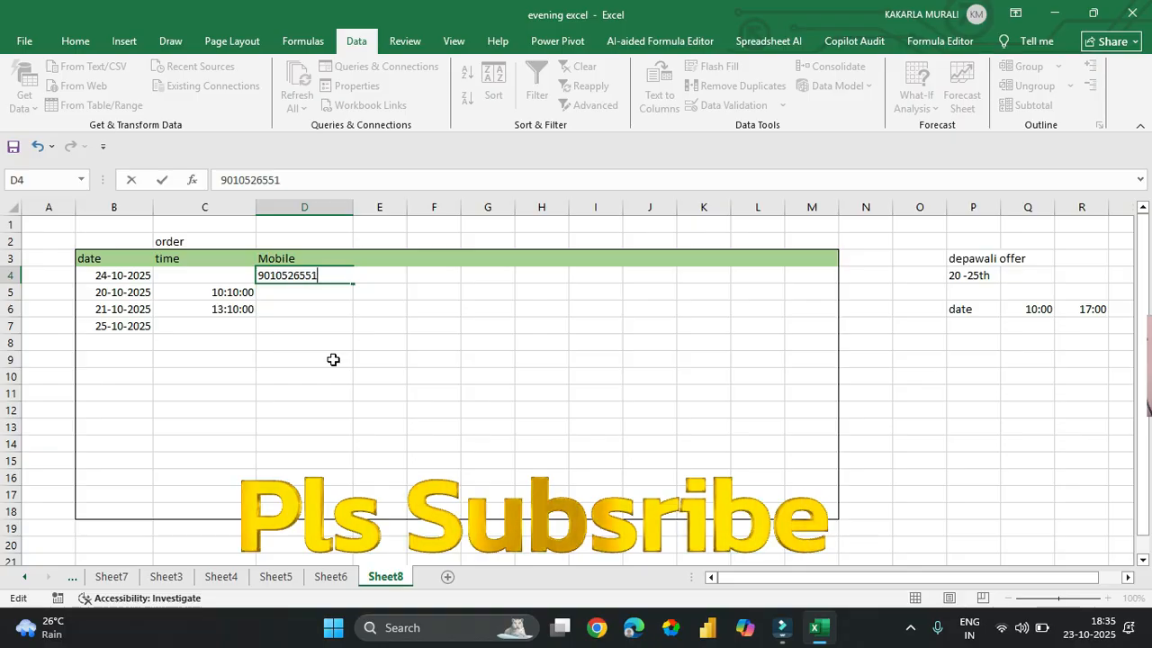
key(Return)
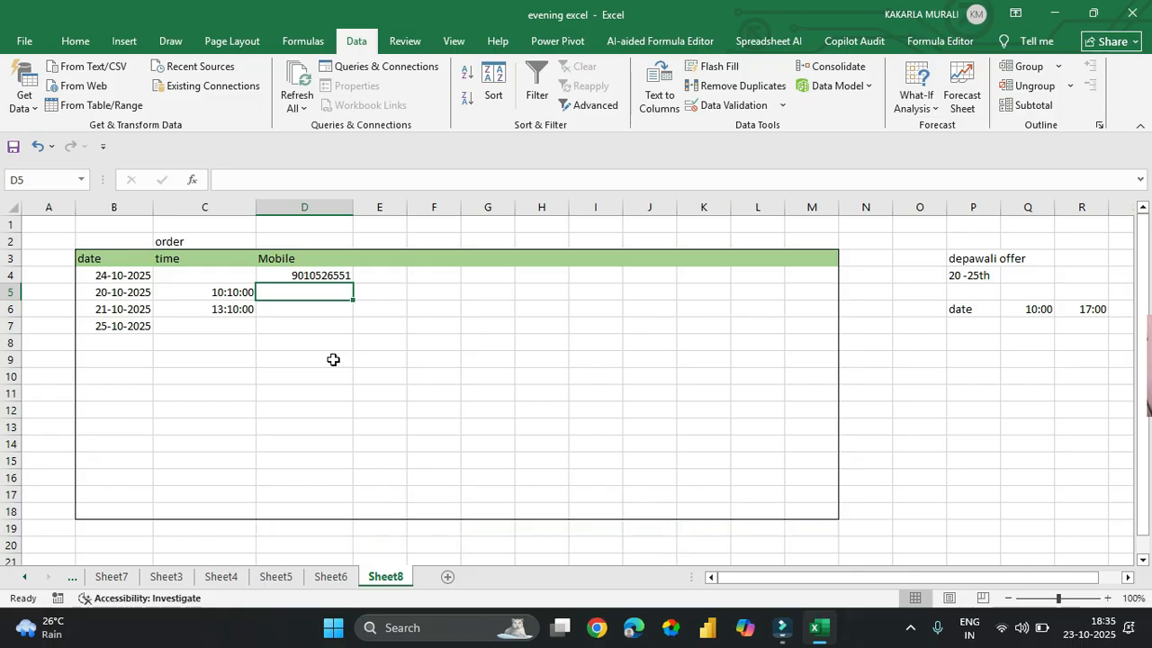
key(Up)
key(Up)
key(Up)
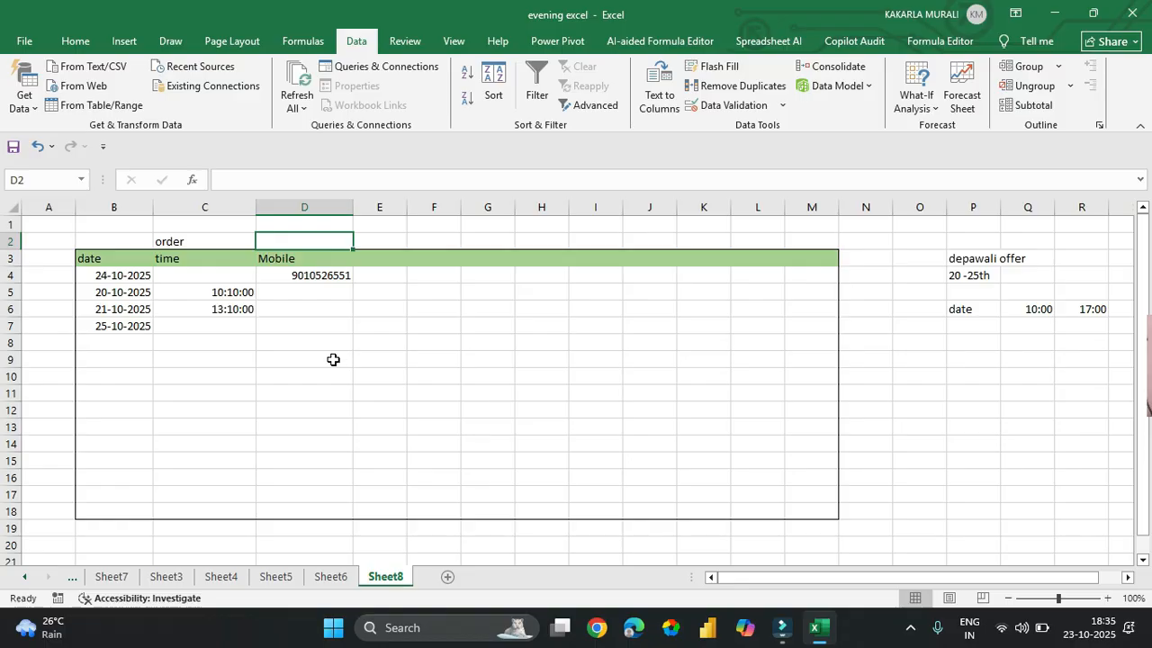
- Widen column E, enter the 'products' heading in E3, and select E4:E18 beneath it
key(Right)
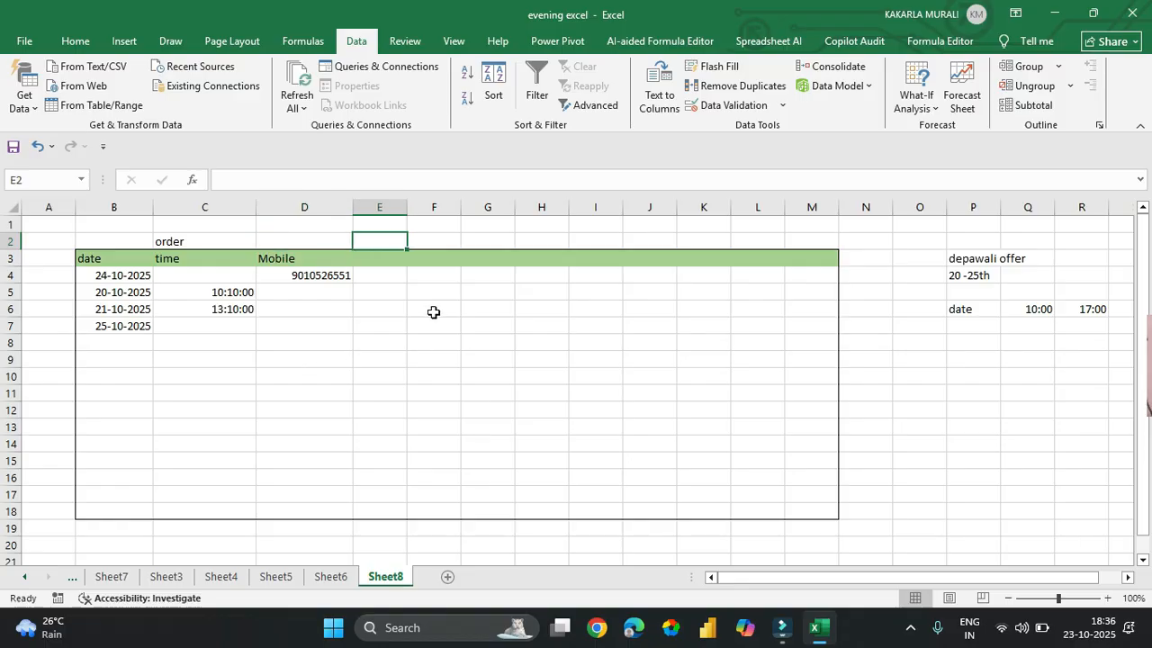
drag(407, 210, 437, 218)
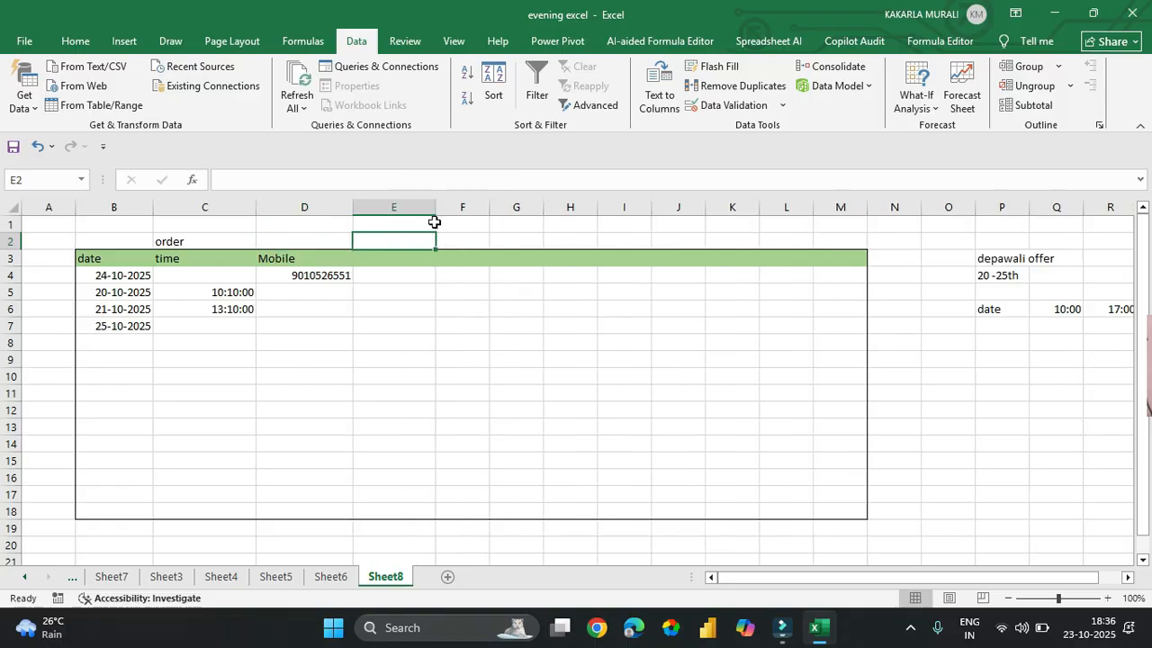
click(415, 309)
click(400, 260)
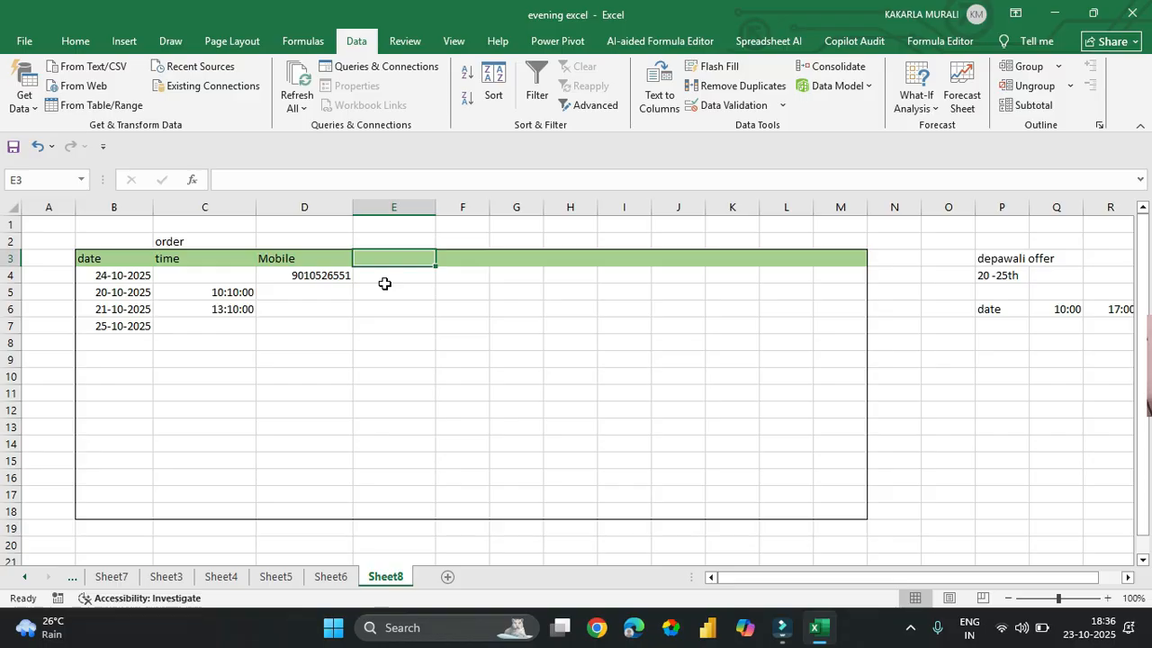
text(products)
key(Return)
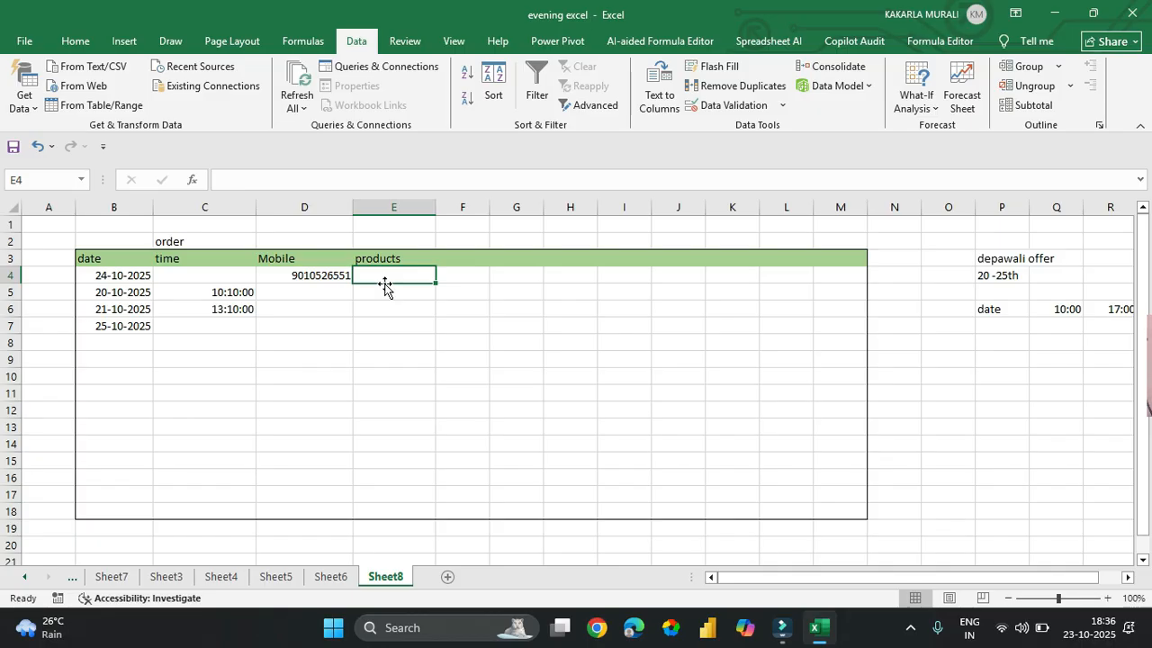
drag(395, 277, 411, 506)
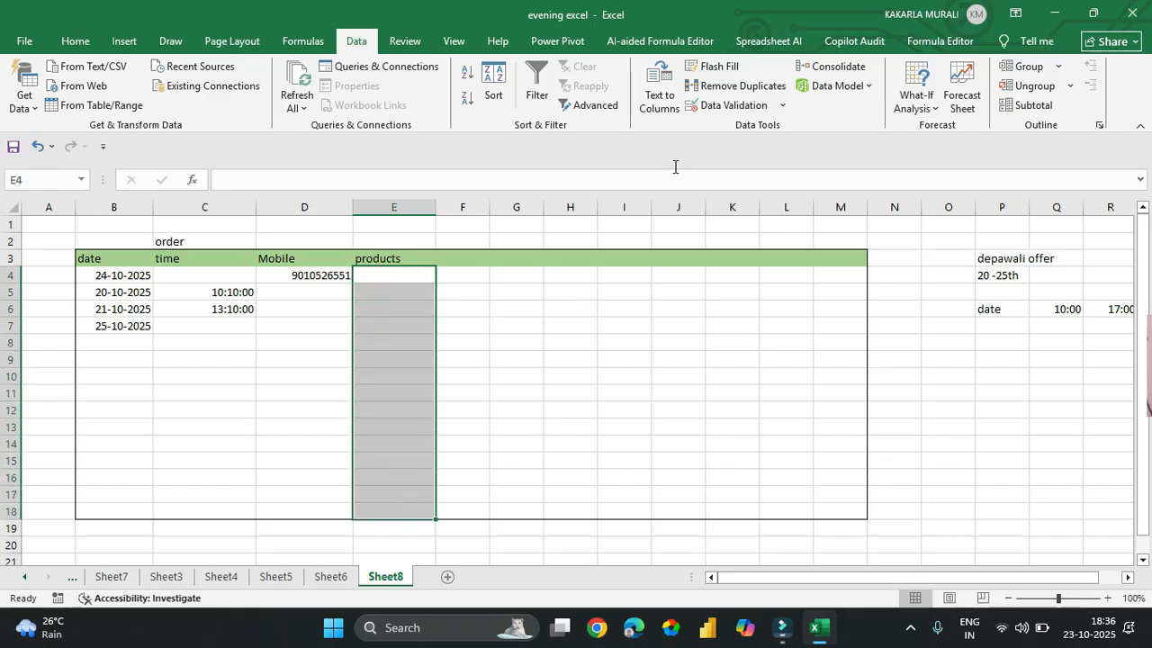
- Give E4:E18 a list validation with source Books, Pens, Pencils, Erasors, Laptops
click(729, 110)
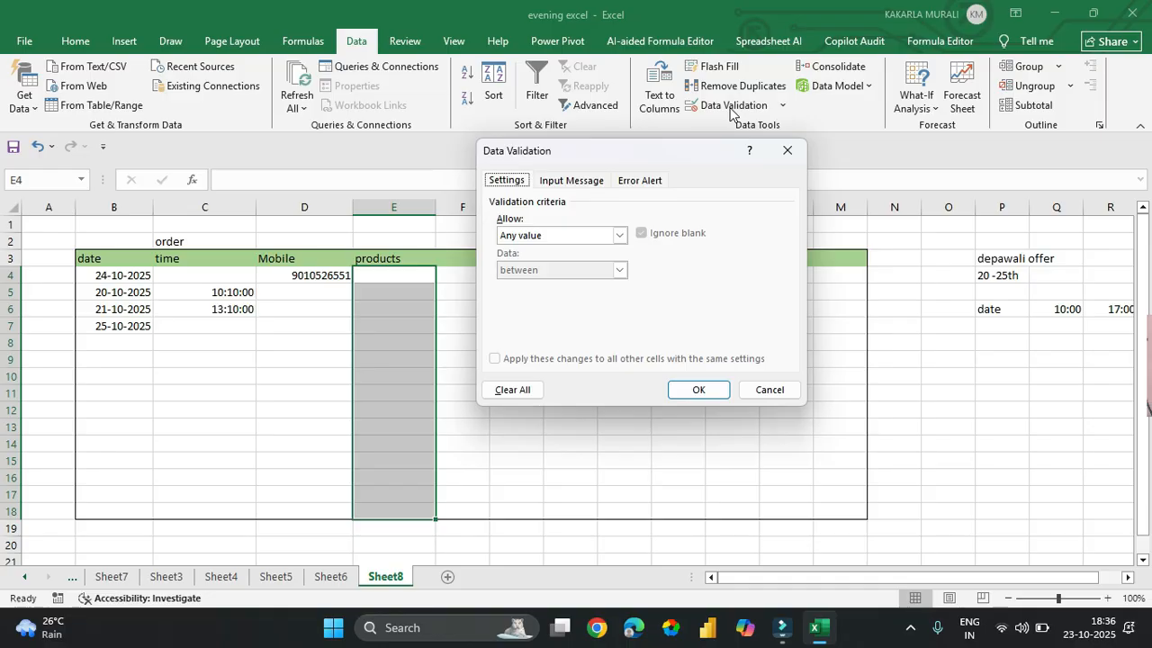
click(546, 237)
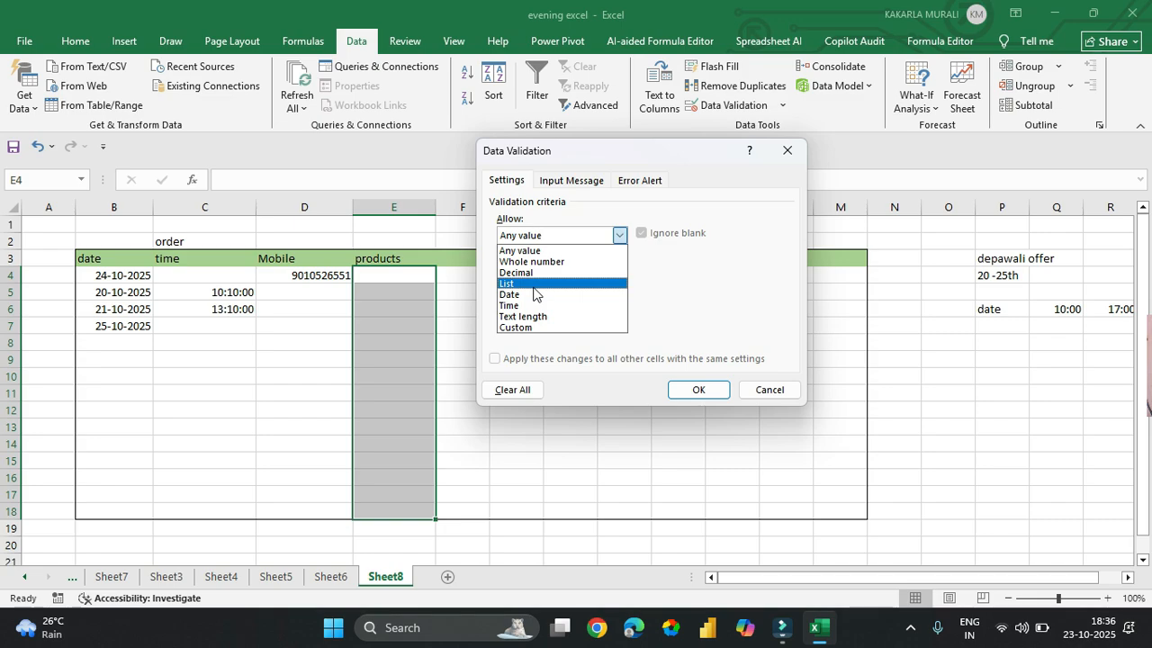
click(534, 285)
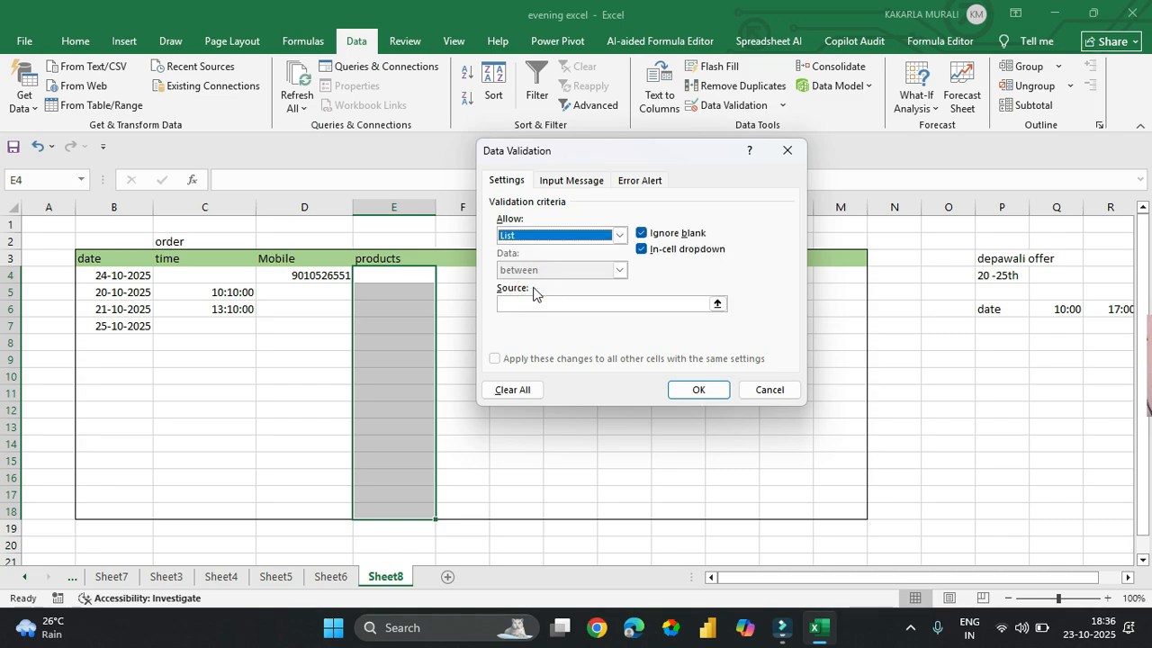
click(531, 269)
click(532, 308)
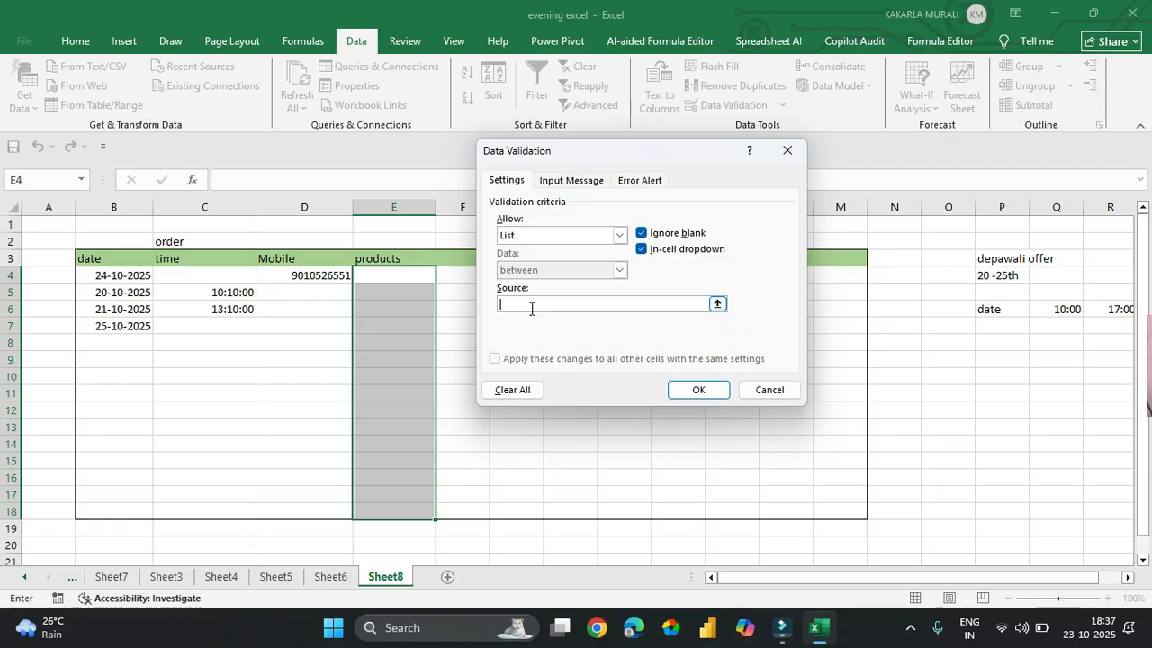
text(Book)
text(s, Pens, Pencils, Erasors,)
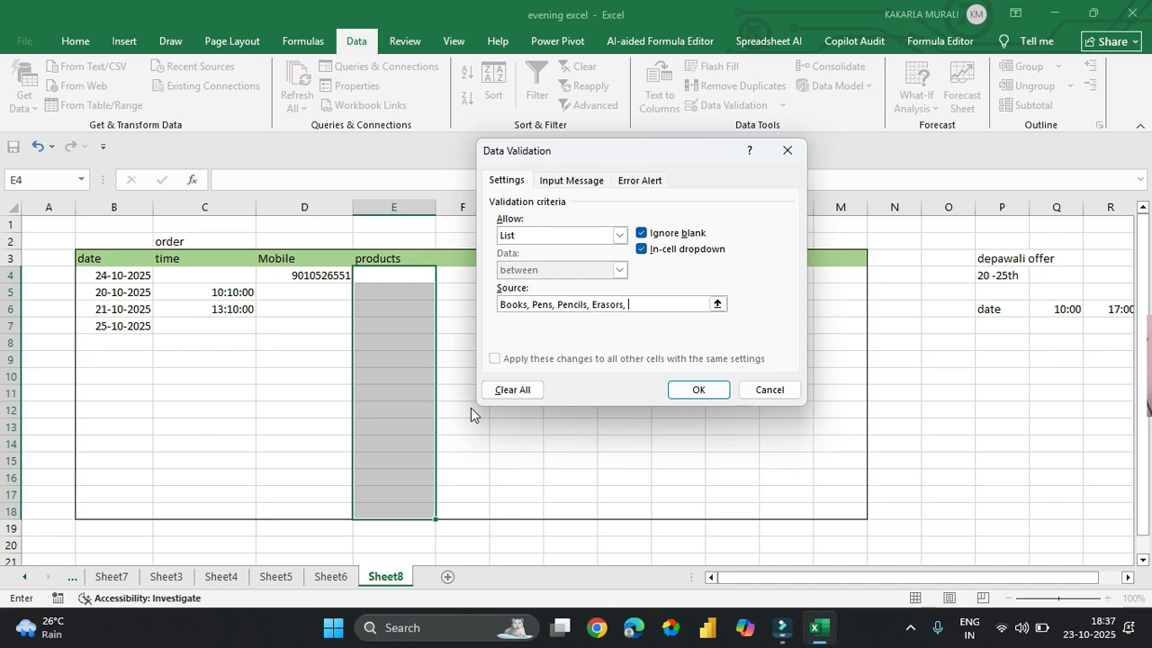
text( La)
text(ptos,)
key(BackSpace)
key(BackSpace)
key(BackSpace)
text(ps,)
click(699, 394)
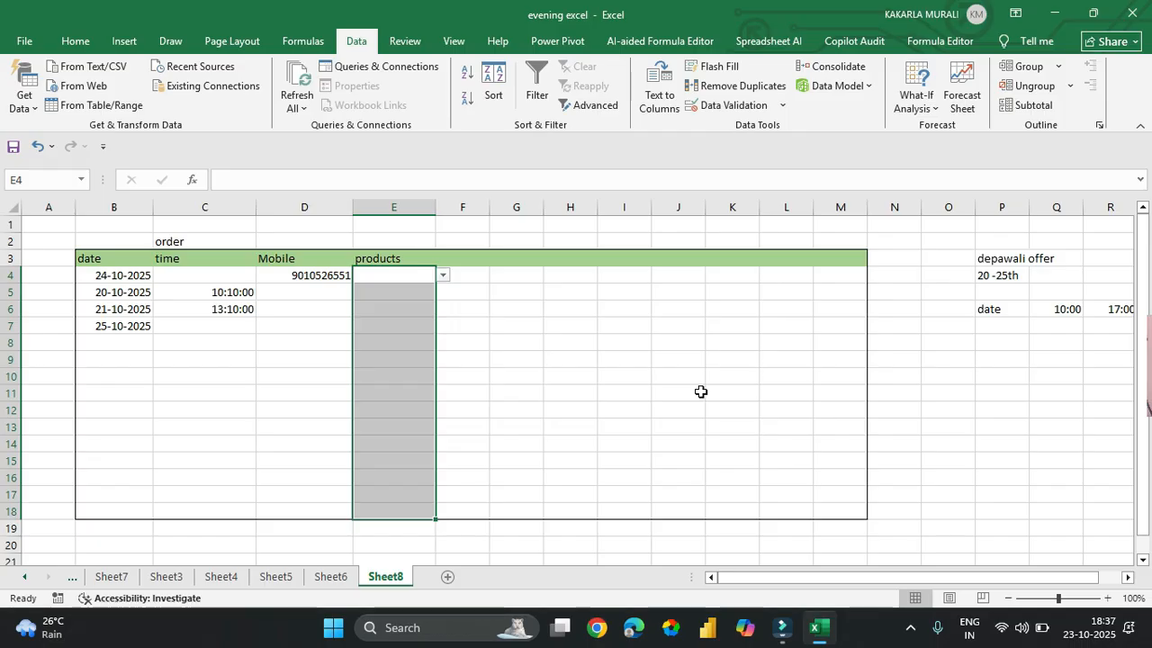
- Pick Books for E4 and Pencils for E5 from the dropdown
click(548, 380)
click(419, 342)
click(402, 279)
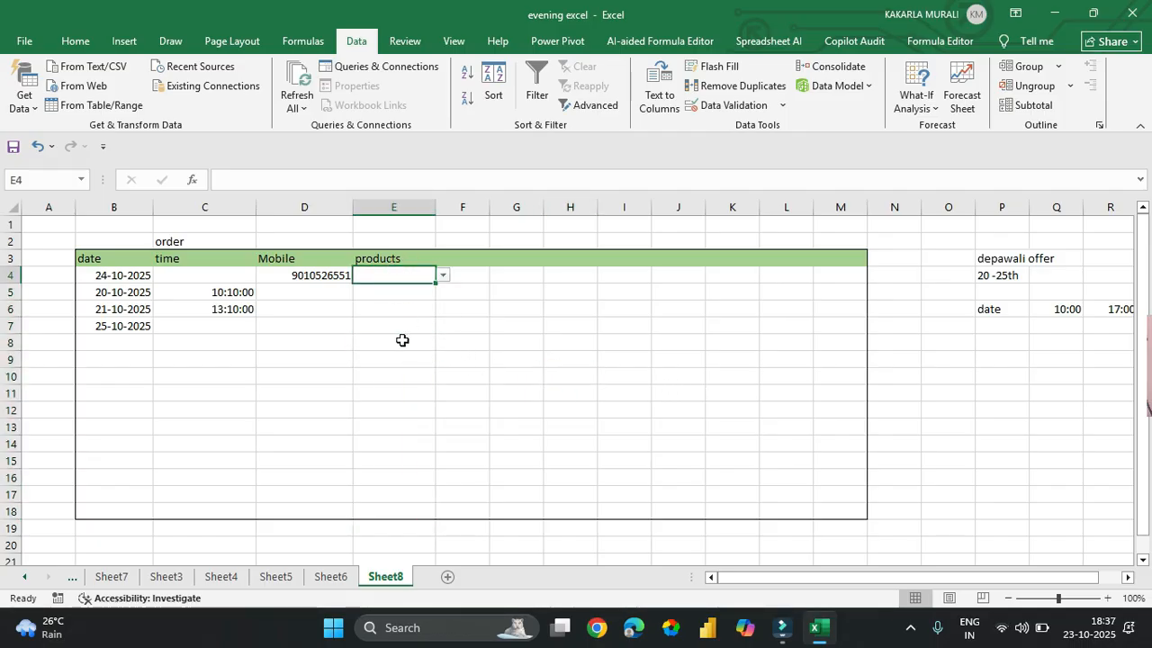
click(445, 276)
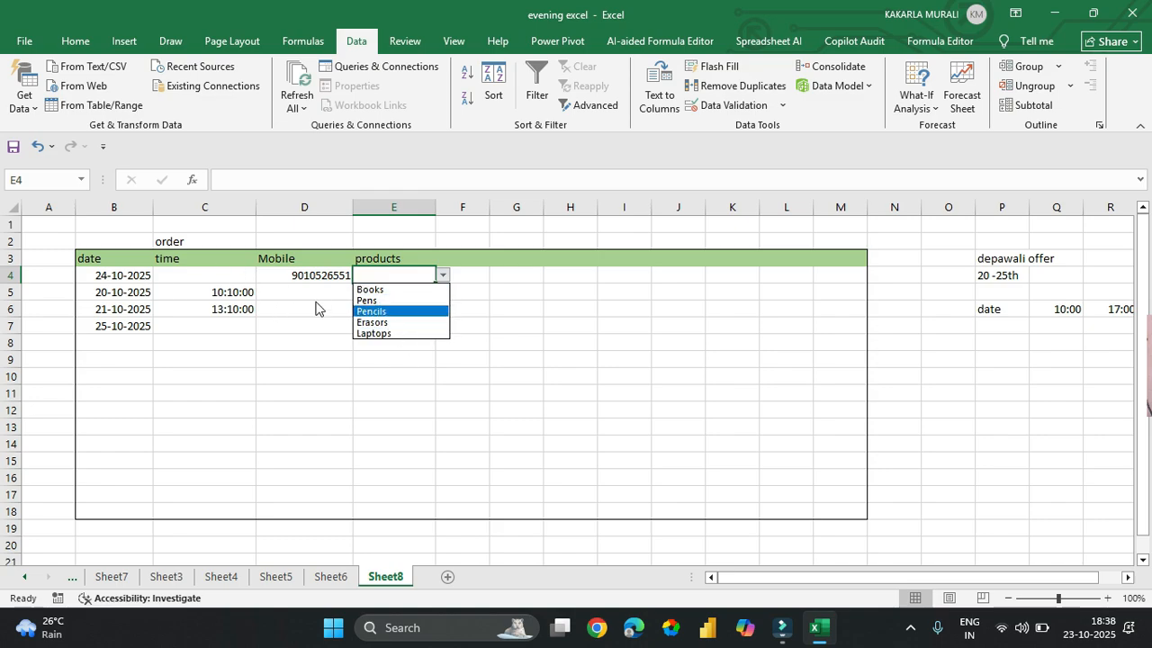
click(378, 290)
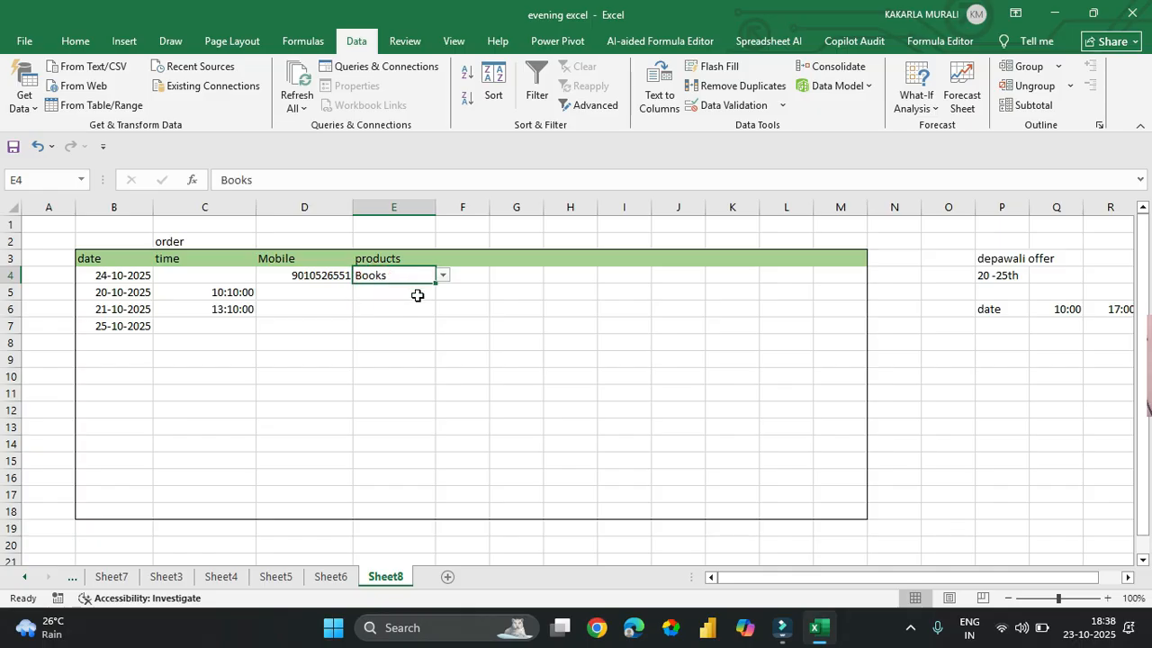
click(417, 295)
click(443, 292)
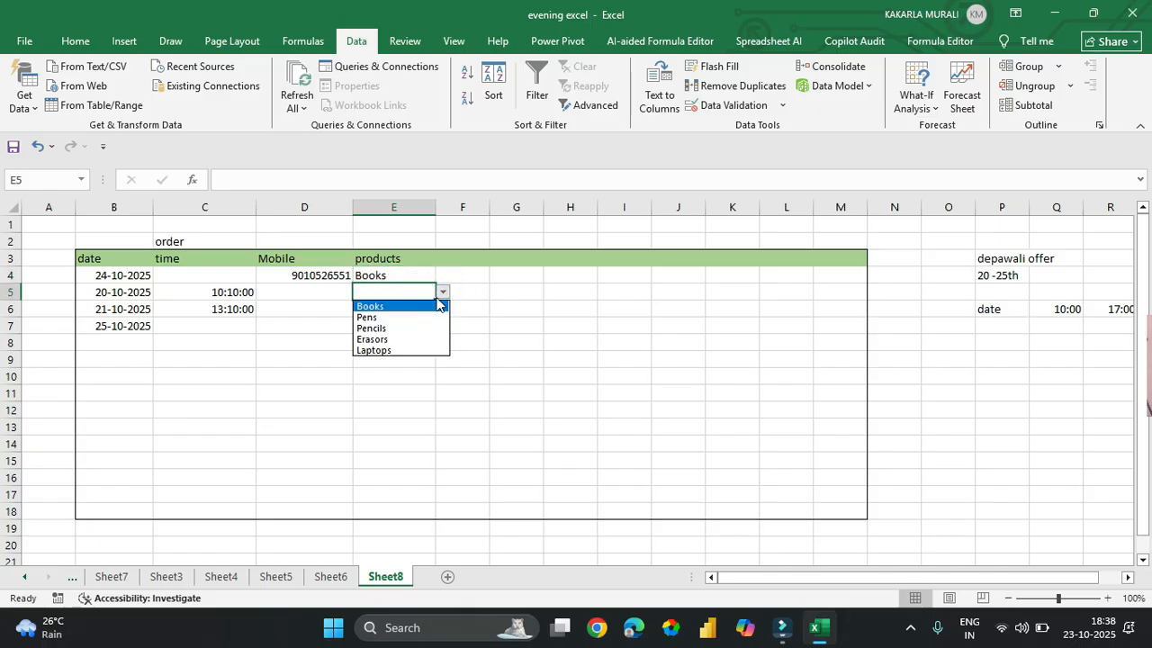
click(404, 329)
- Pick Erasors, Laptops and Erasors for E6, E7 and E8 from the dropdown
click(405, 310)
click(442, 310)
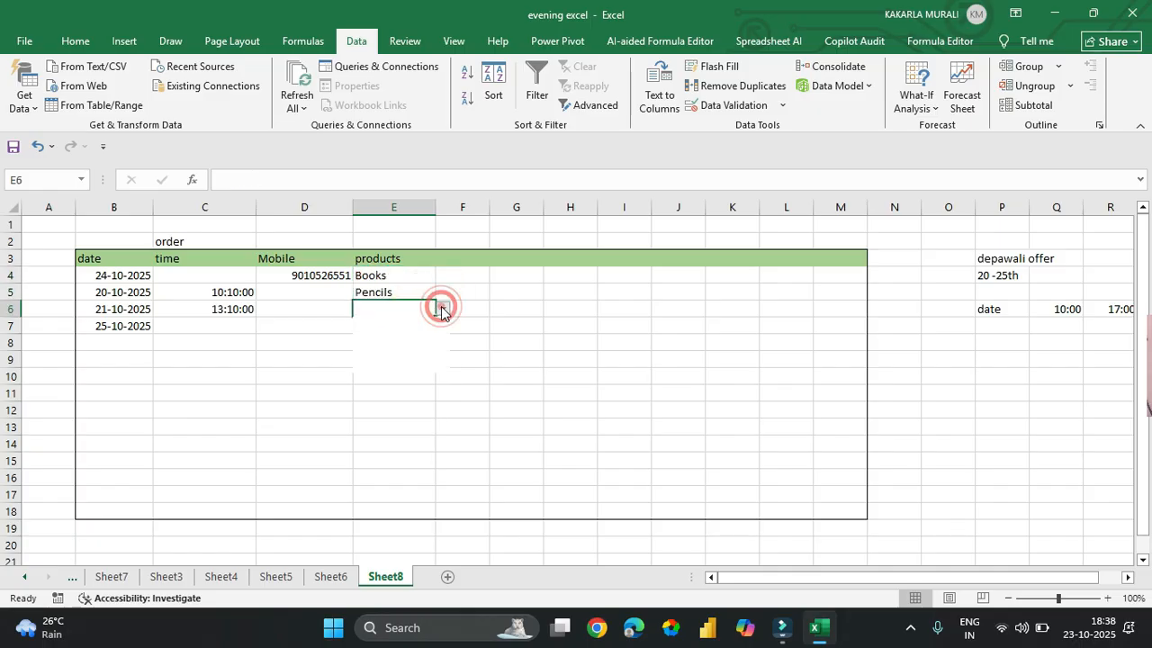
click(419, 357)
click(408, 332)
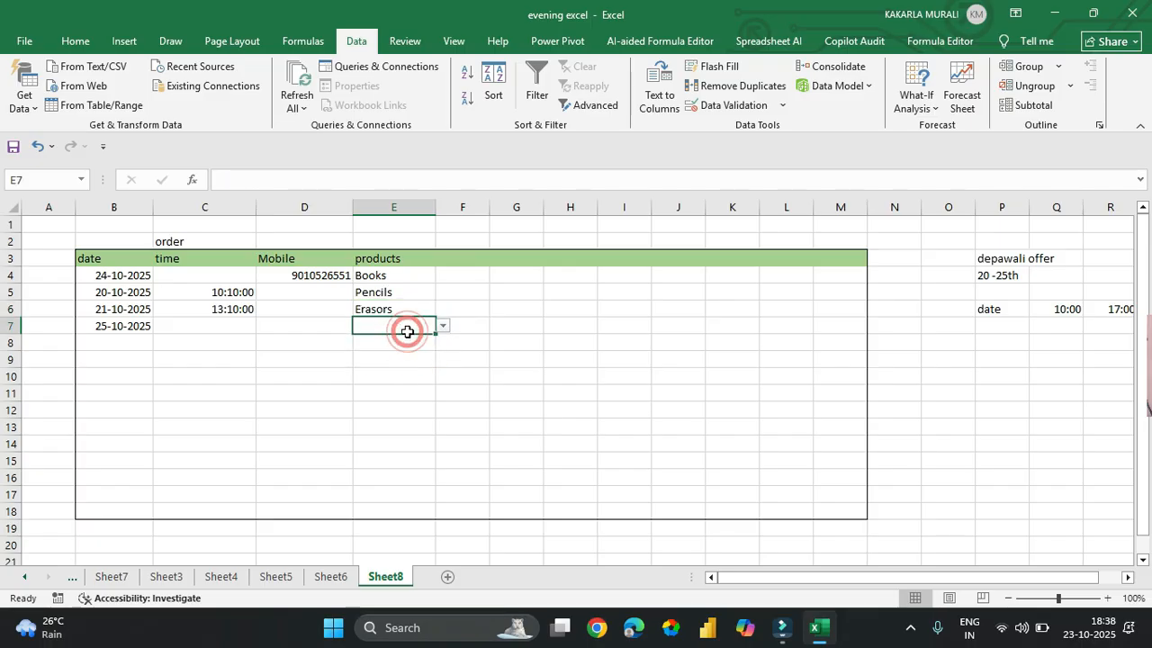
click(443, 326)
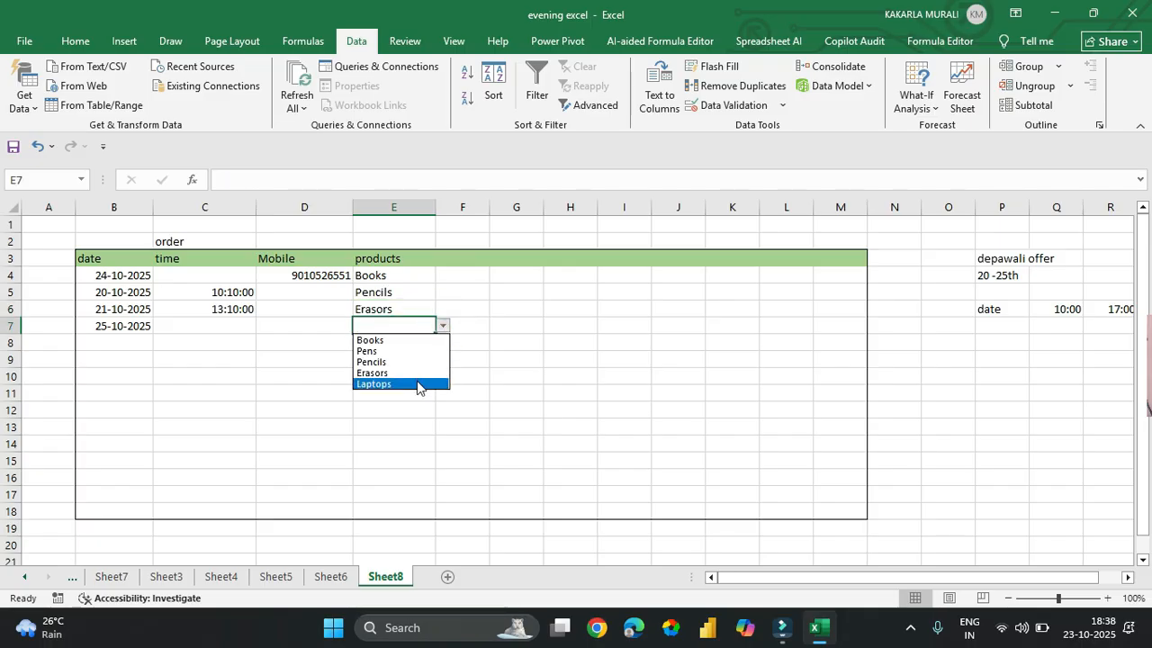
click(416, 385)
click(411, 344)
click(443, 342)
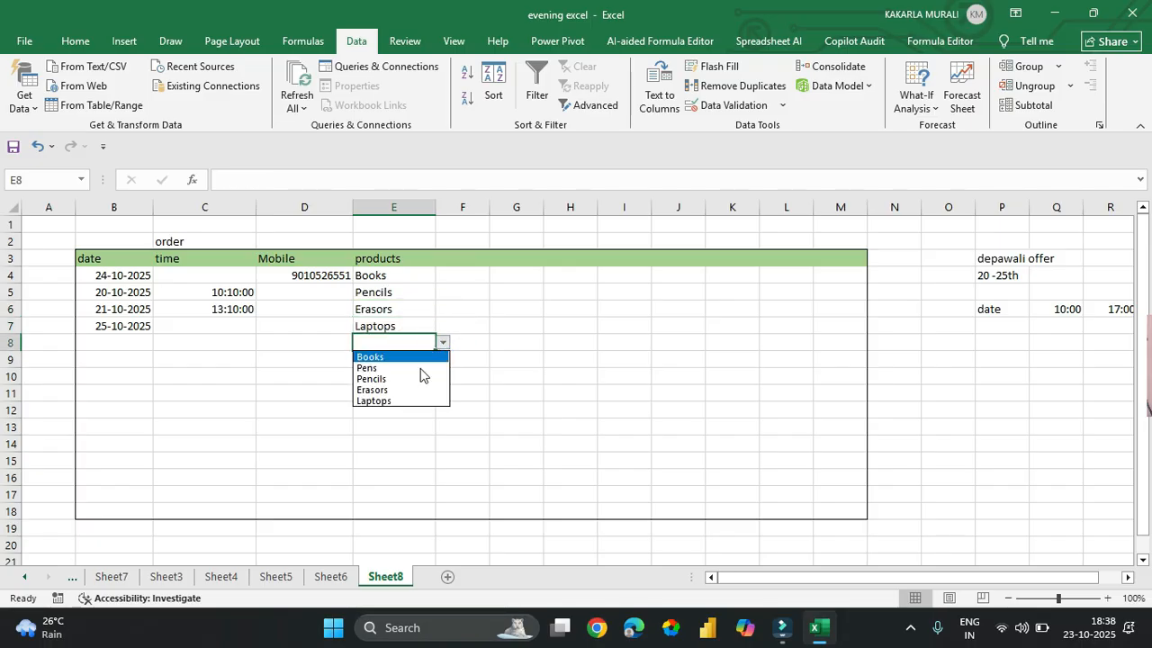
click(405, 390)
- Change E5 from Pencils to Books, then select cell E2
click(800, 442)
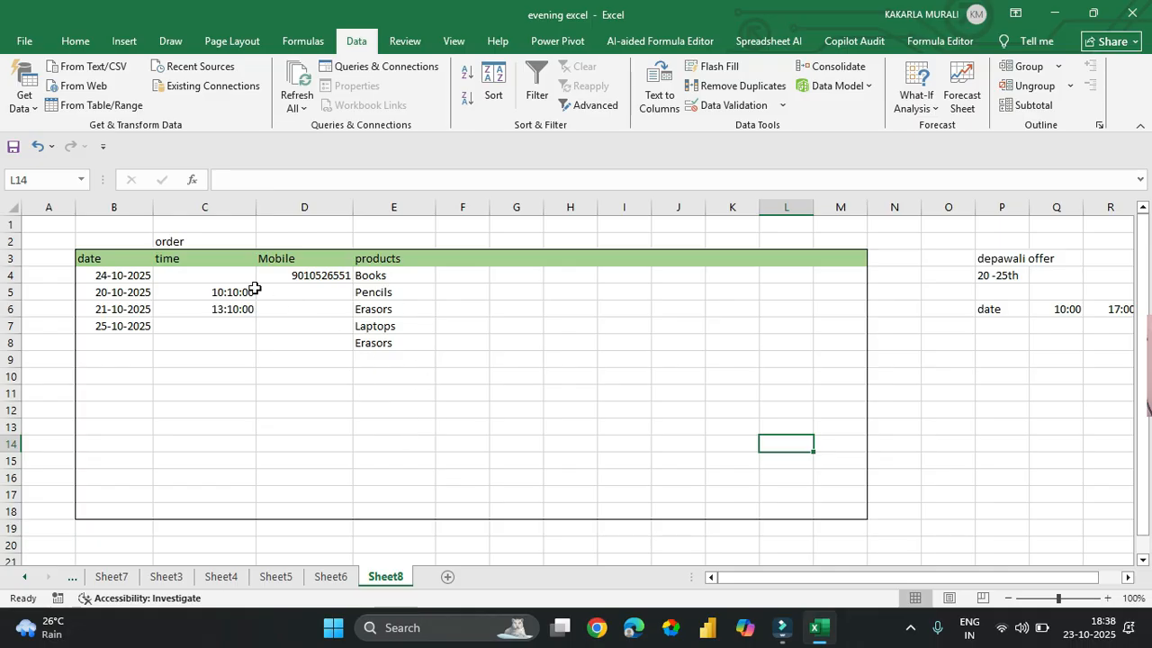
click(397, 293)
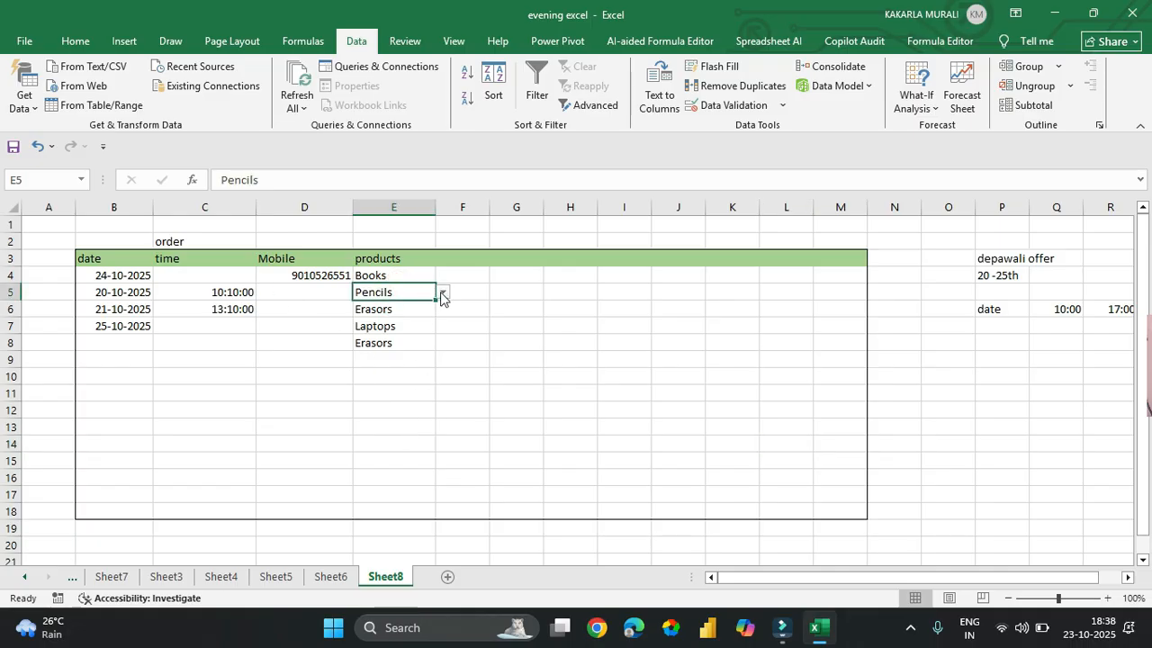
click(441, 294)
click(401, 306)
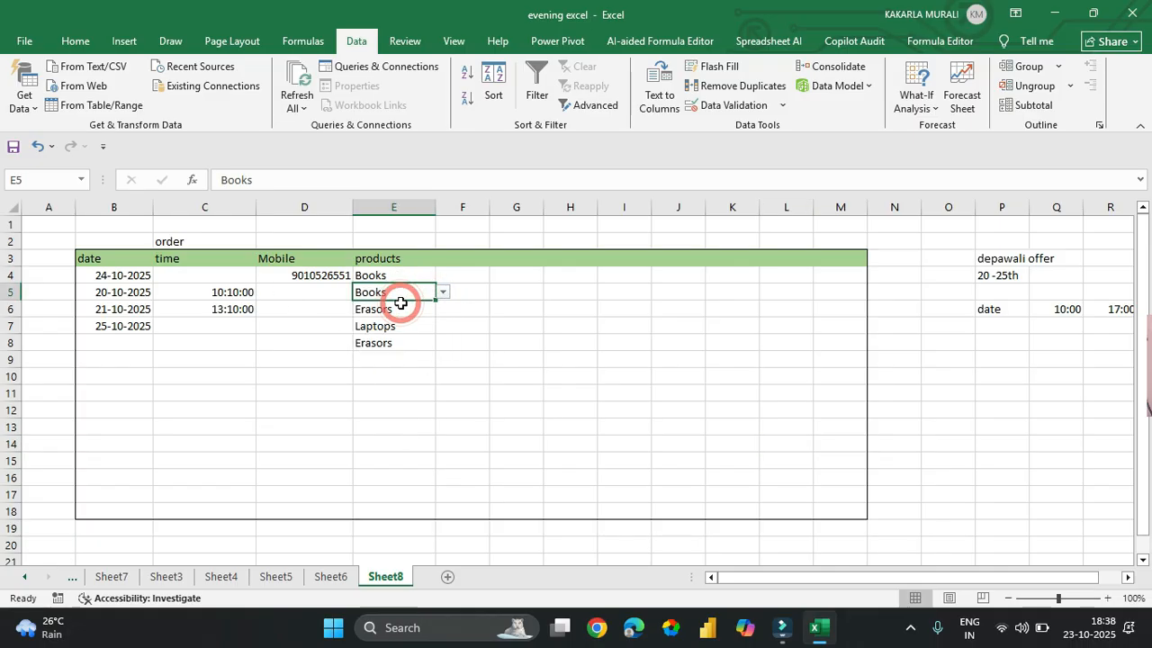
click(495, 333)
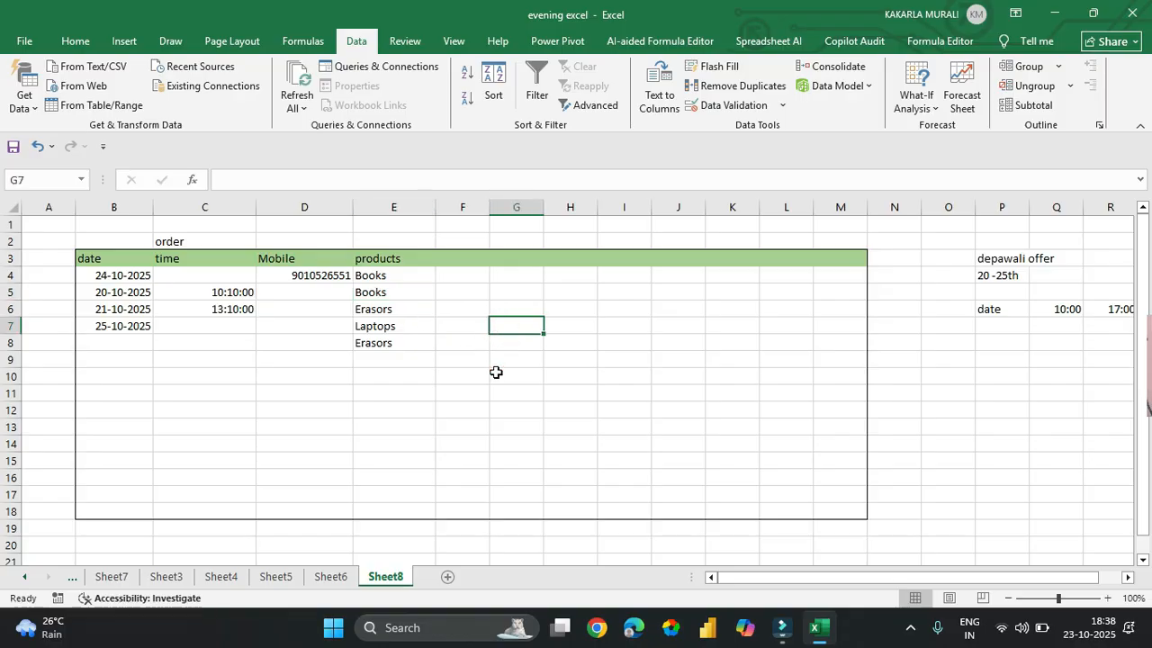
click(411, 243)
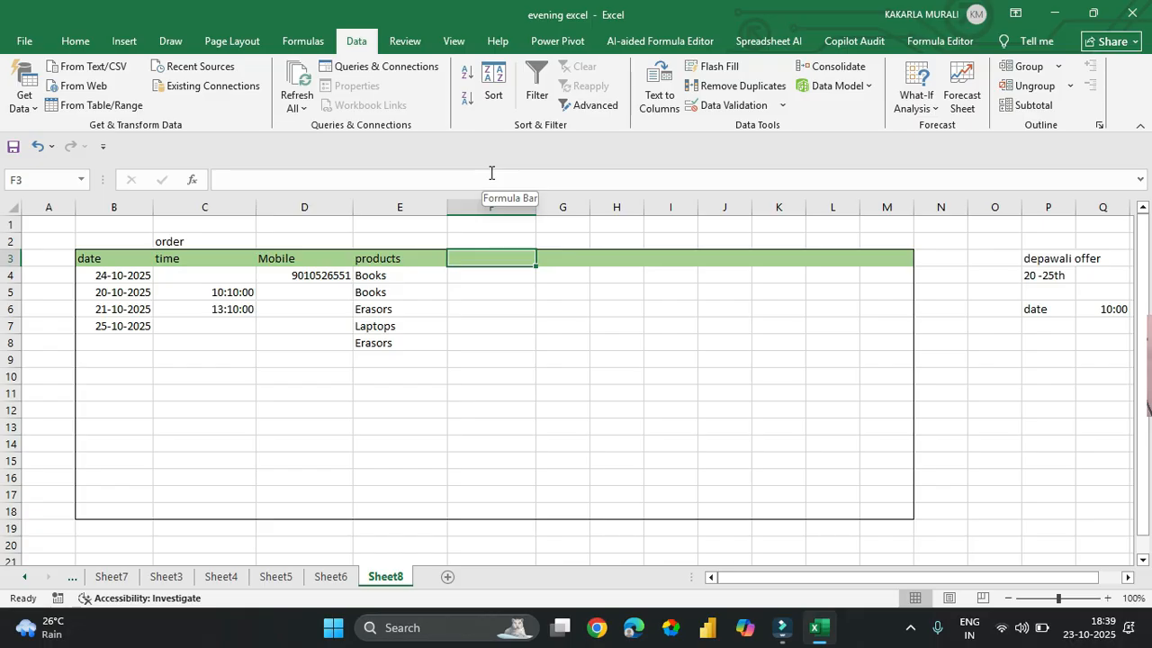
- Enter the 'Membership No.' heading in F3
text(M)
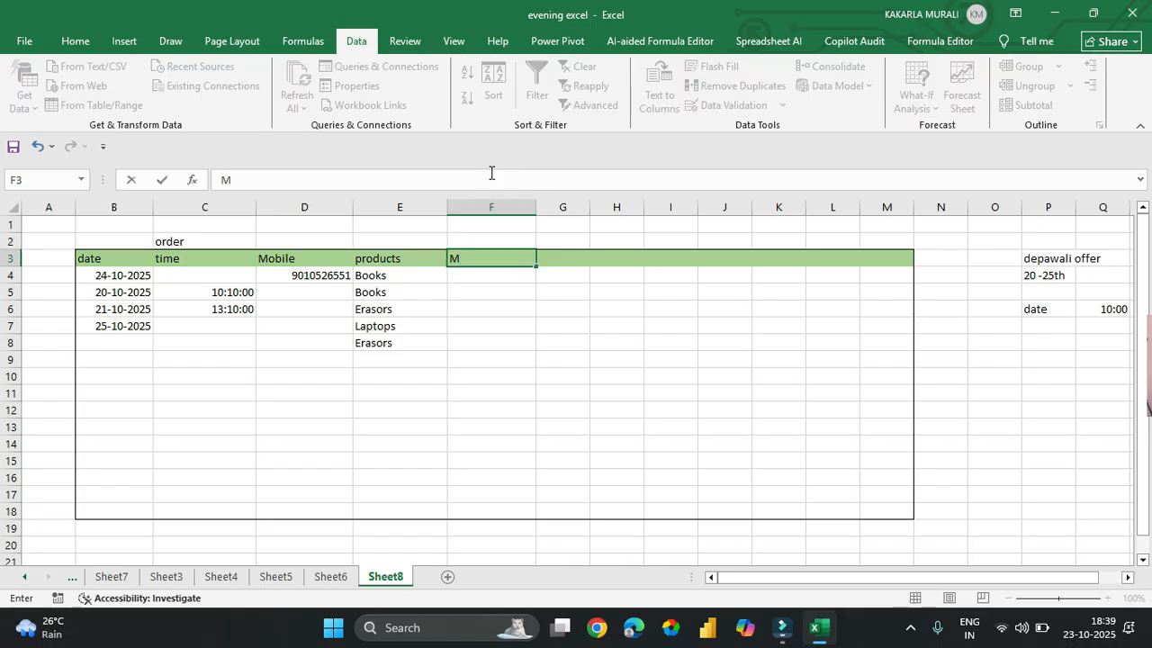
text(embershipt)
key(BackSpace)
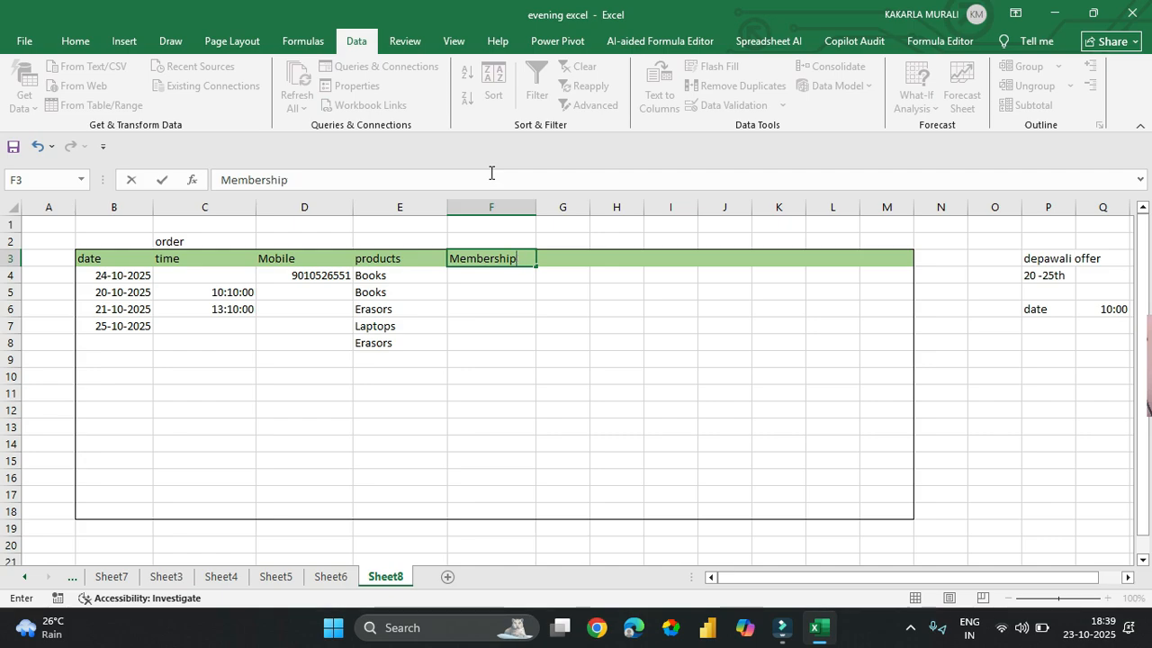
text(No.)
key(Return)
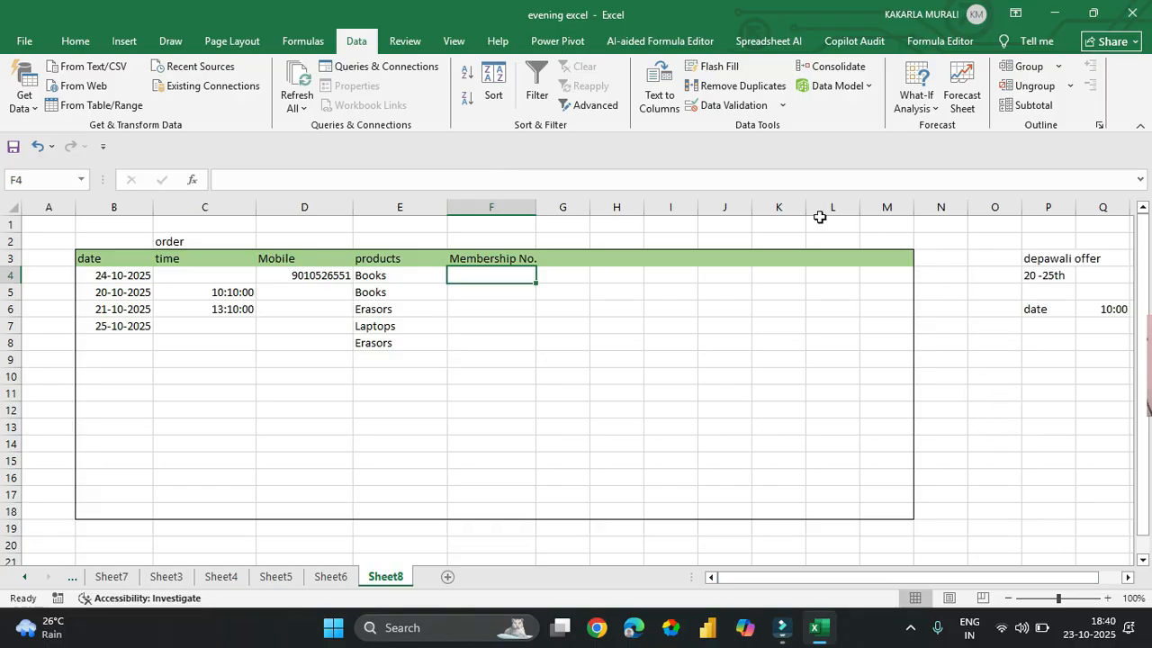
- Delete the empty columns J through L so the offer notes shift left
drag(725, 209, 833, 207)
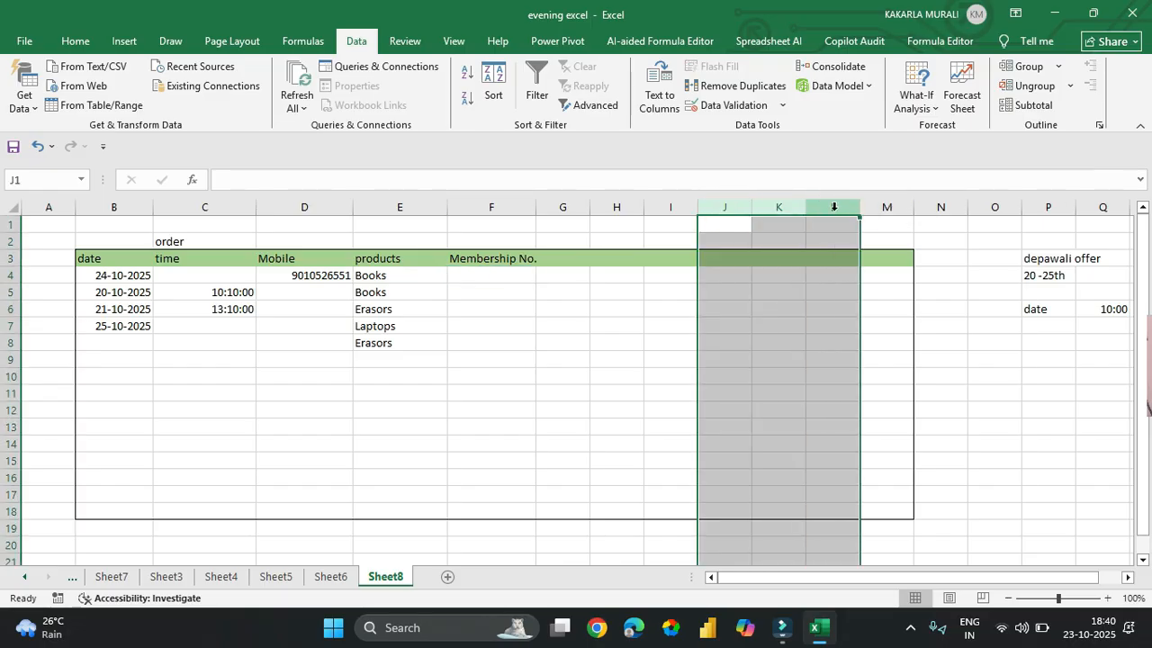
right_click(833, 207)
click(872, 376)
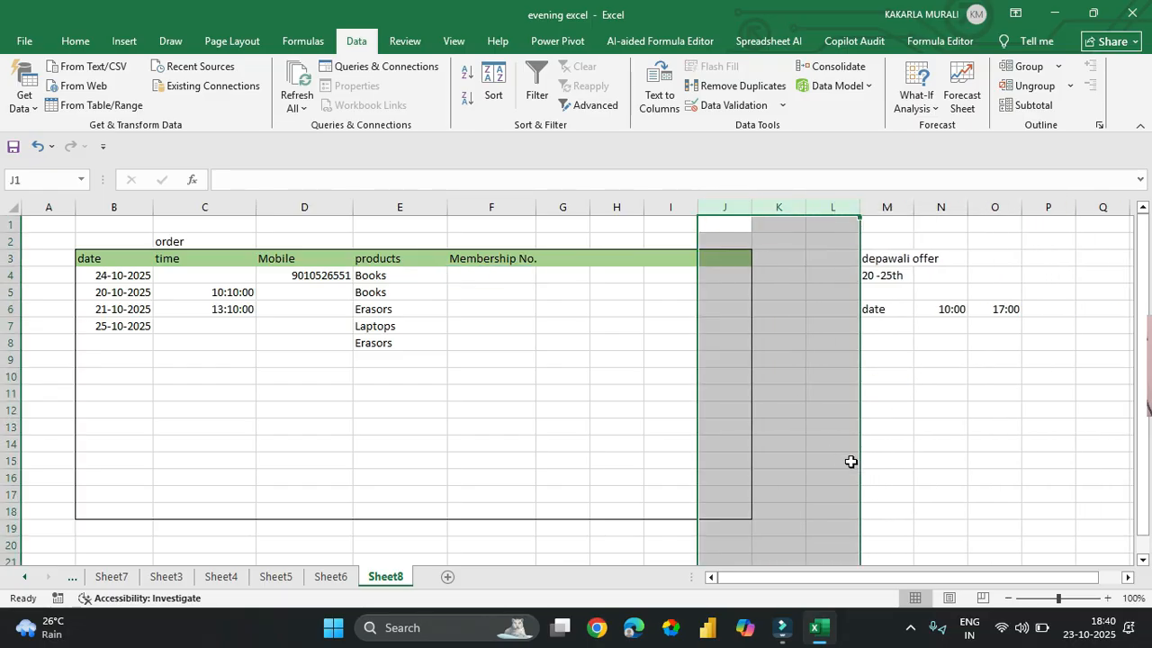
click(843, 460)
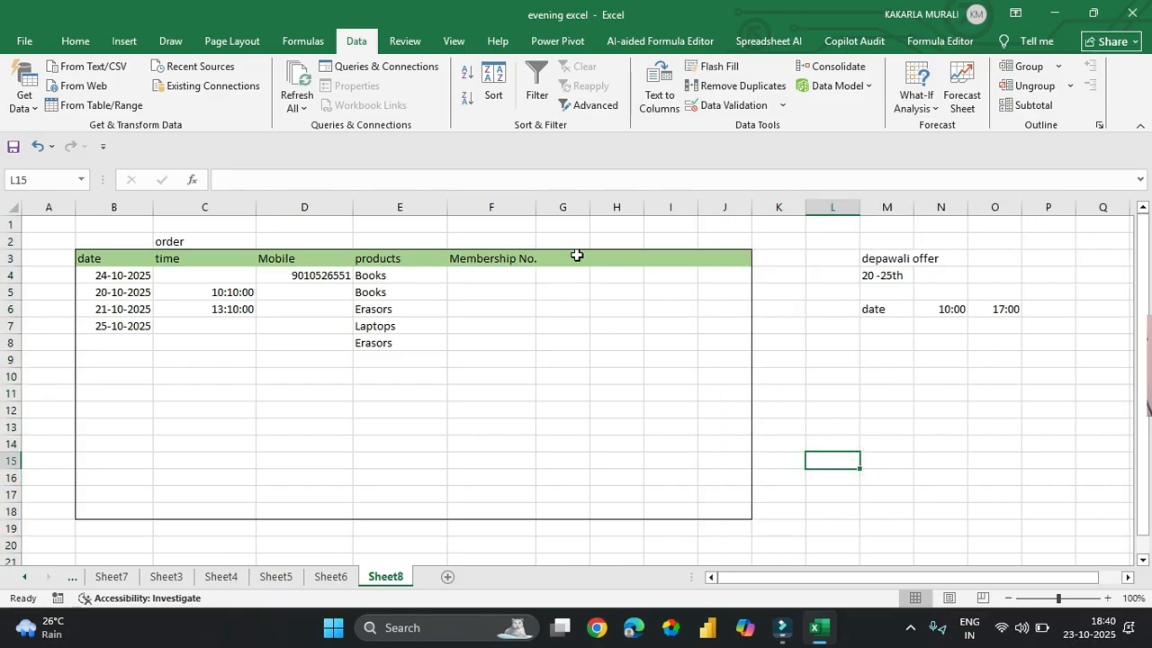
click(888, 357)
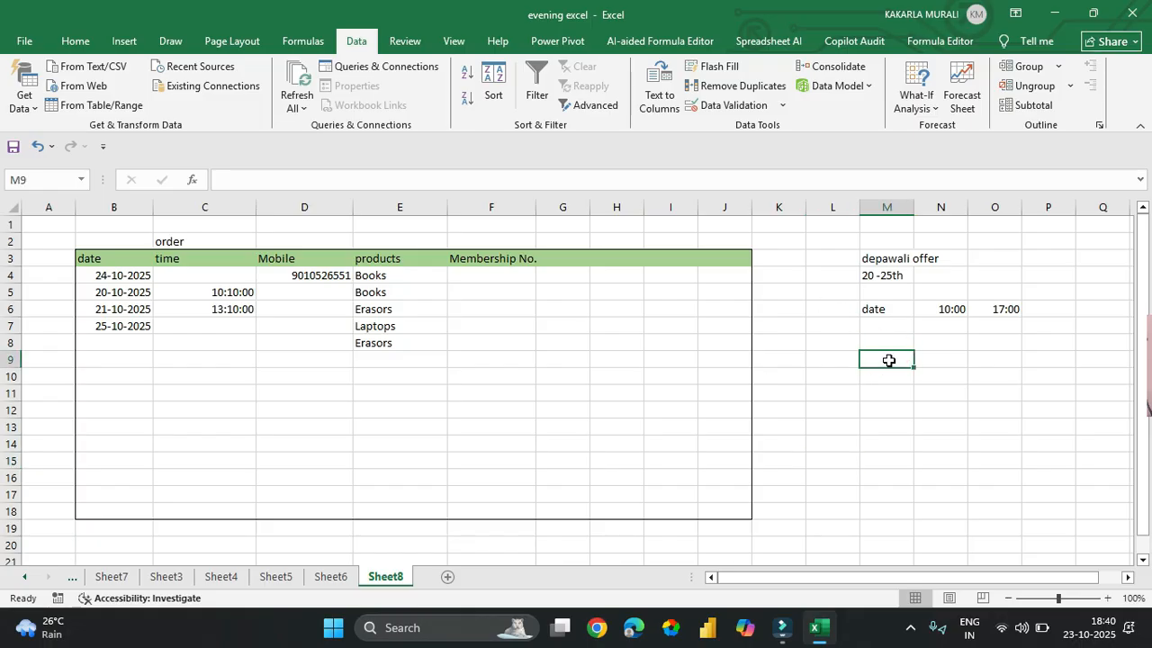
- Type 'membershipt serial' in M9 with 10001 and 10100 below it in M10:M11
text(mem)
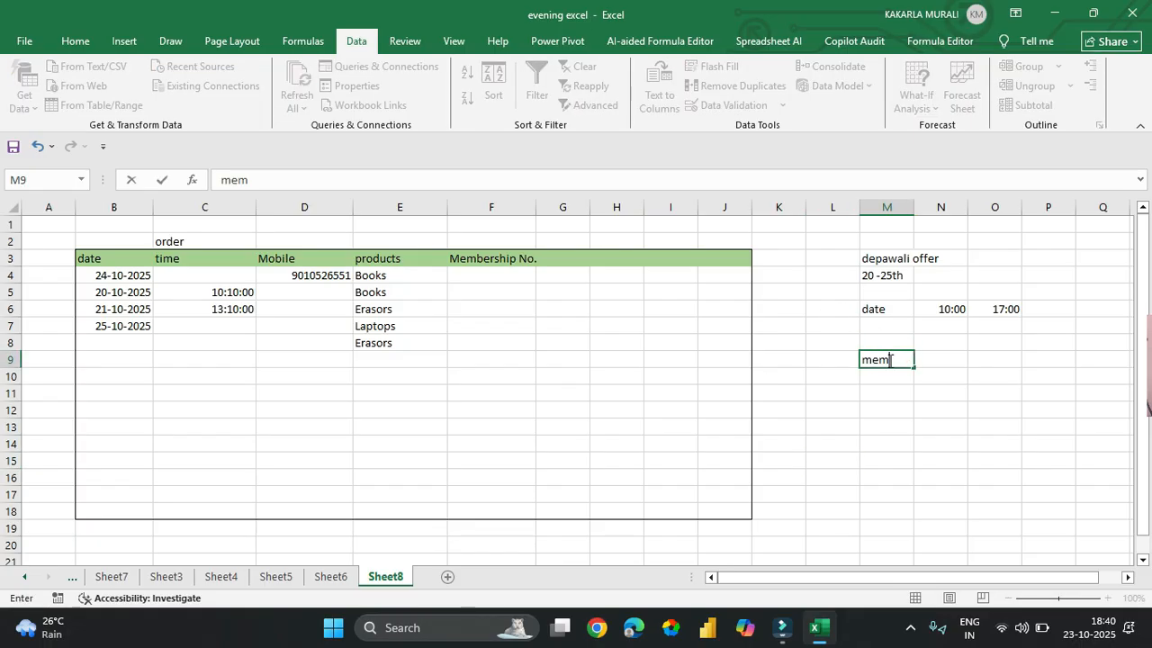
text(bershipt seria)
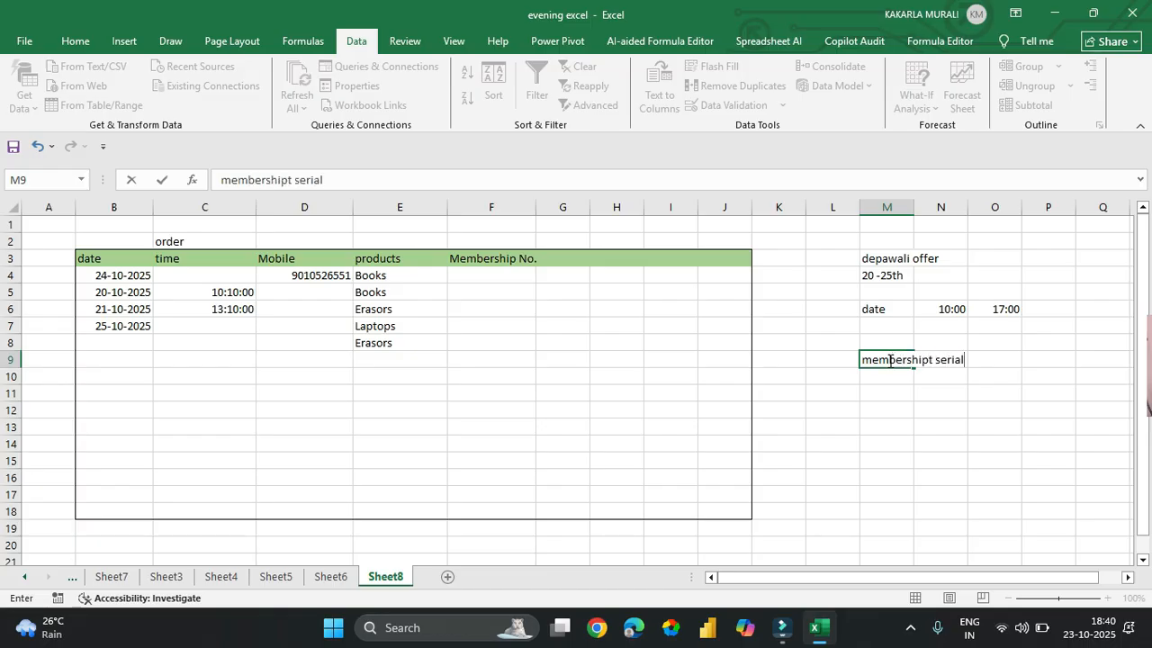
text(l)
key(Return)
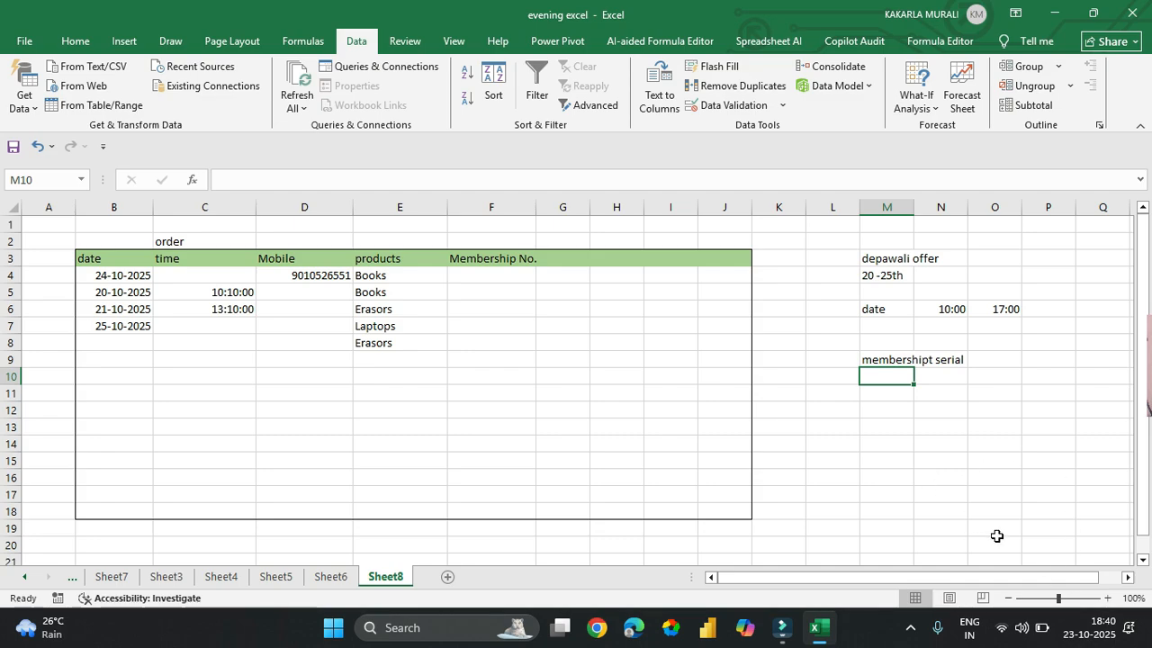
text(10001)
key(Return)
text(1010)
key(ctrl+Return)
text(1)
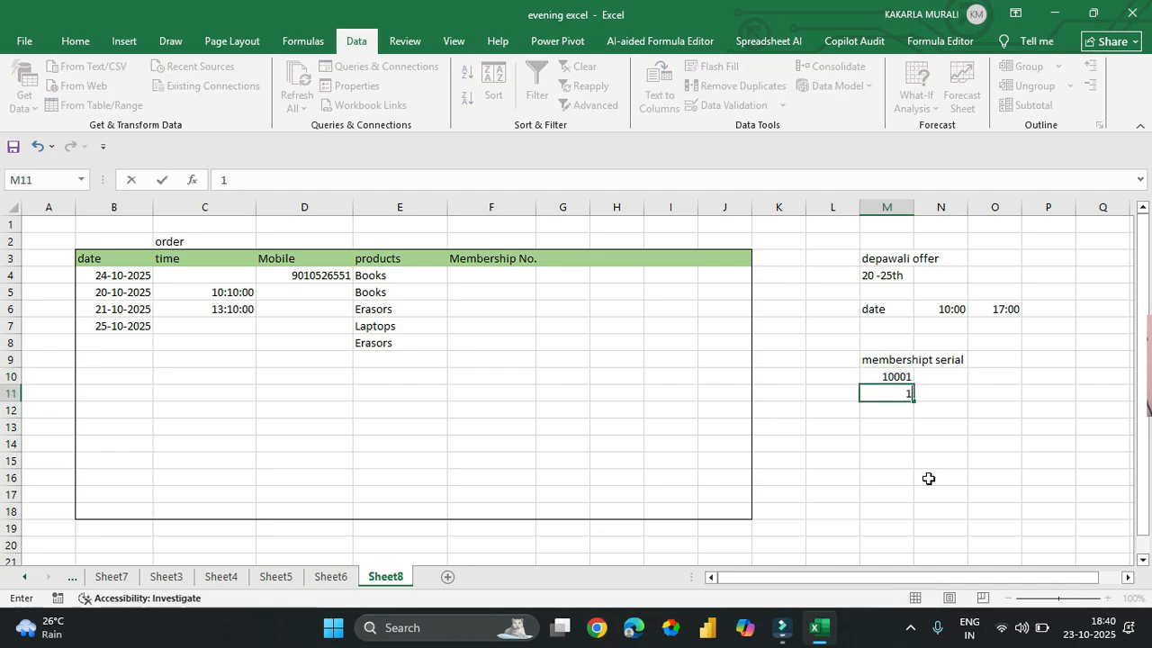
text(0100)
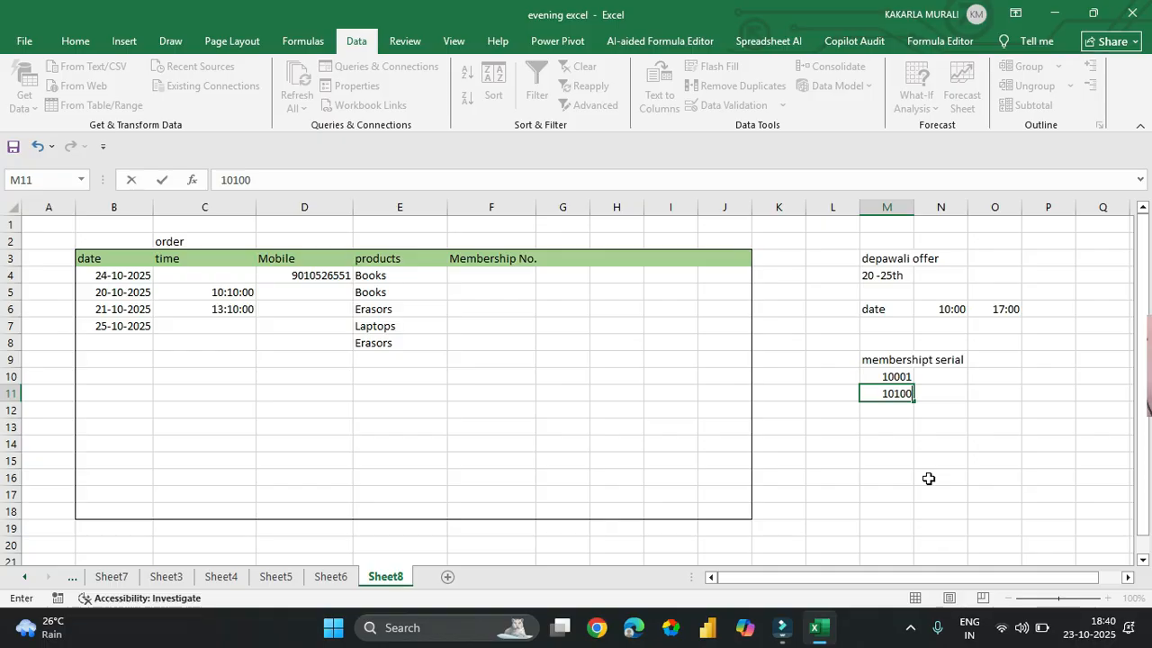
key(Return)
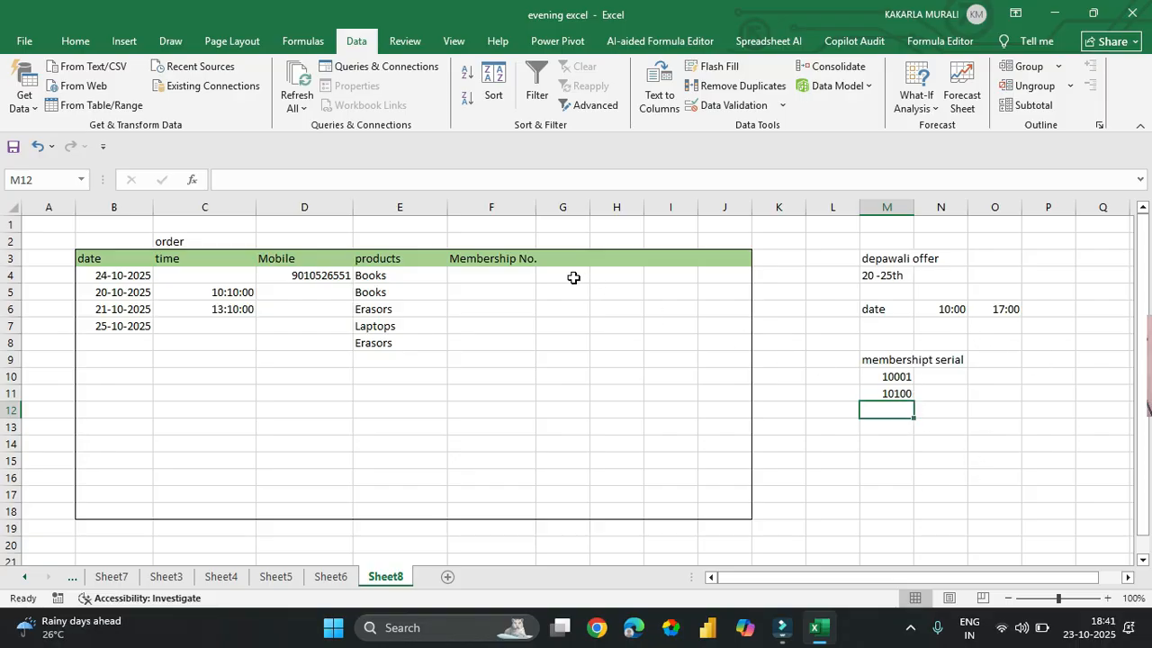
- Apply whole-number validation between 10001 and 10100 to F4:F18
click(518, 278)
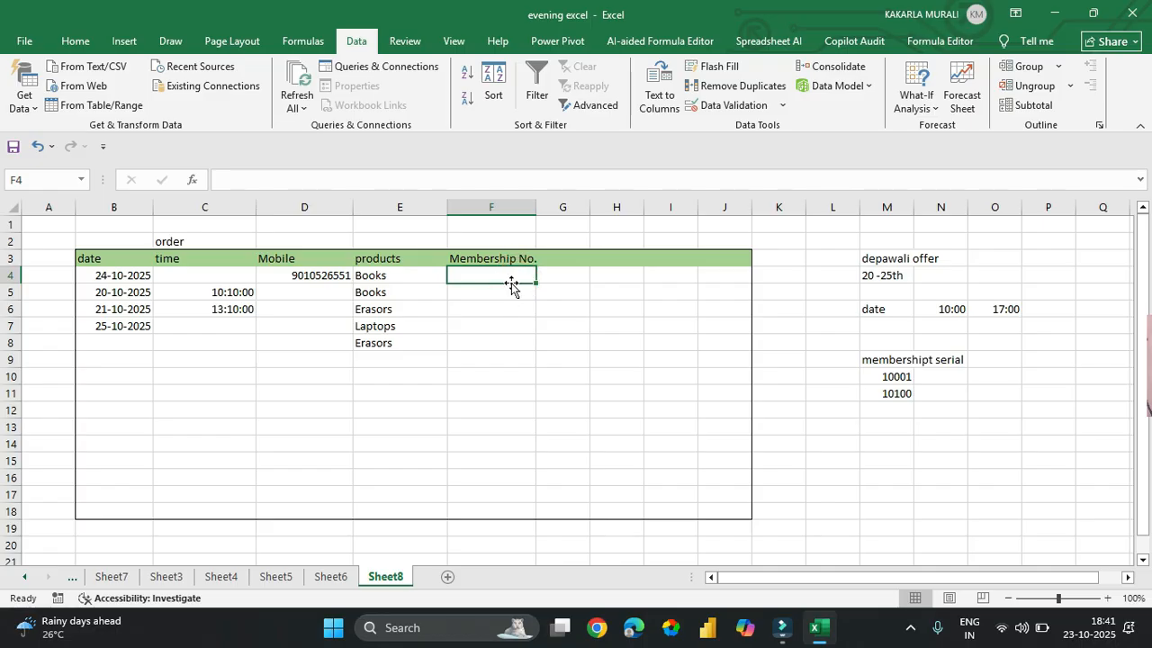
drag(503, 278, 508, 507)
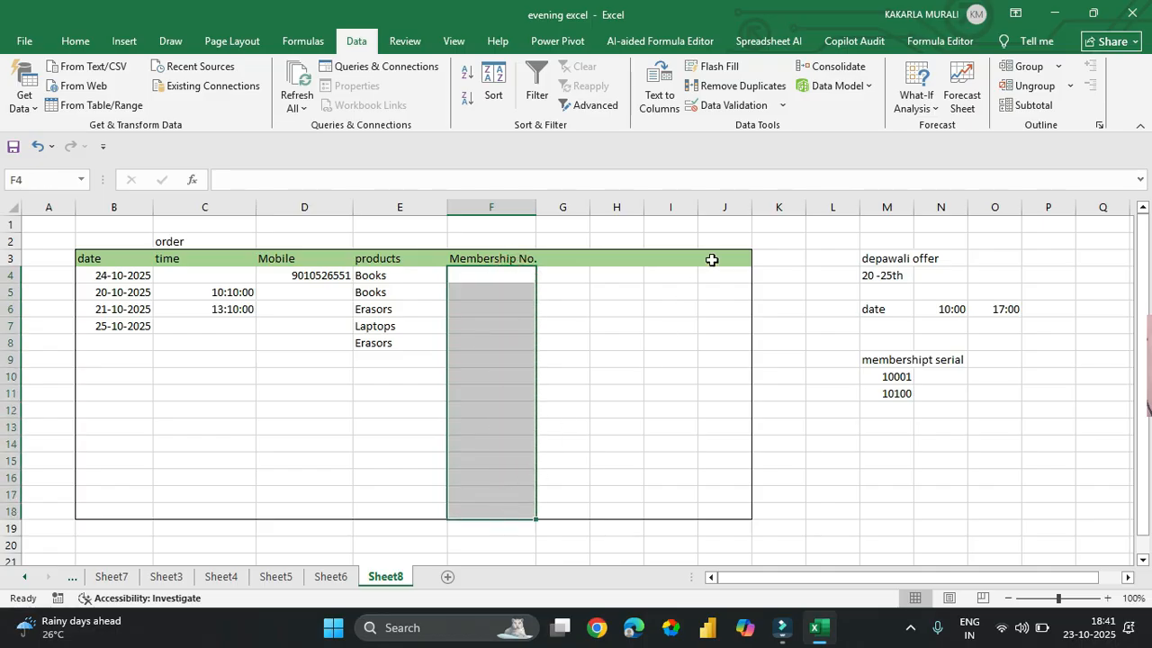
click(733, 106)
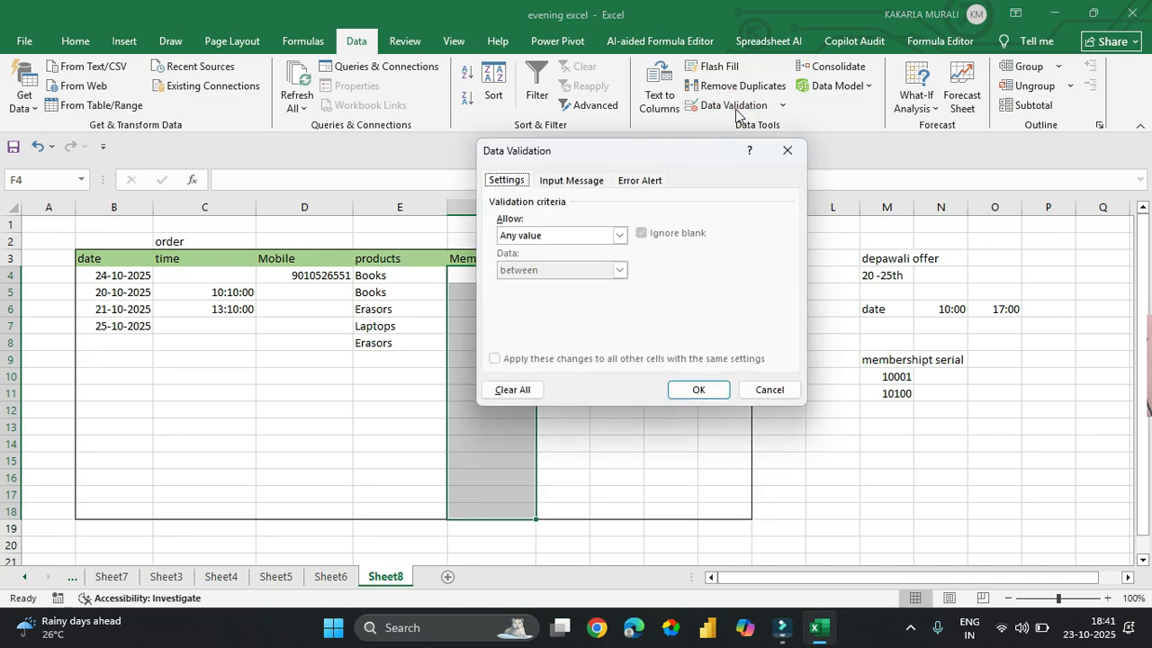
click(547, 237)
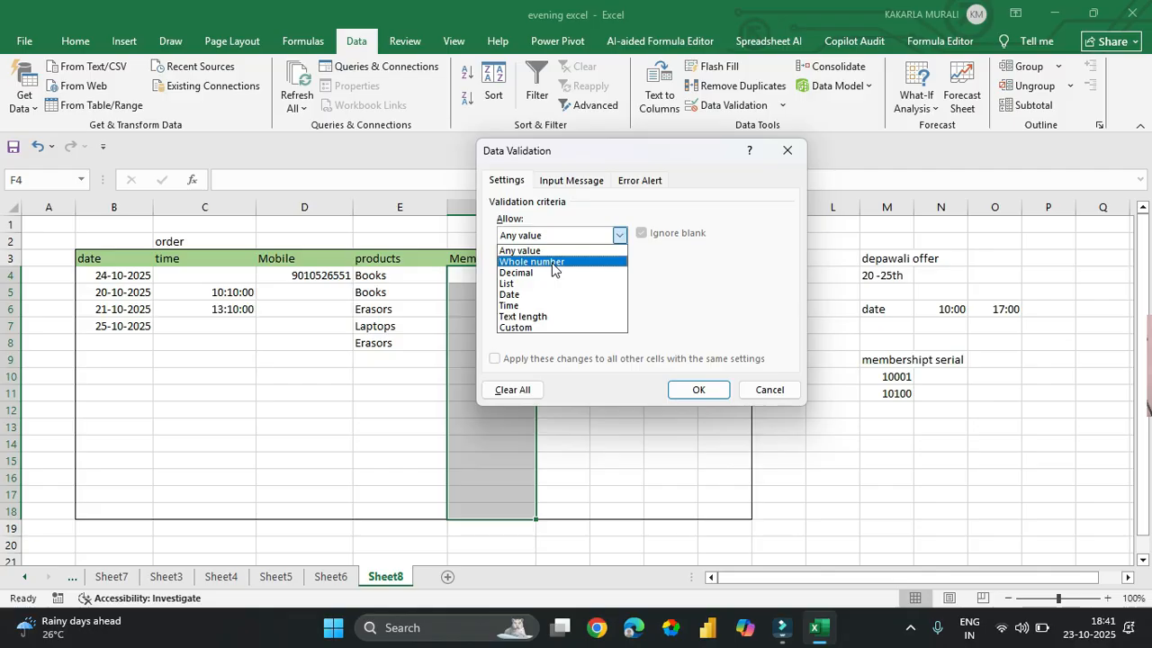
click(552, 263)
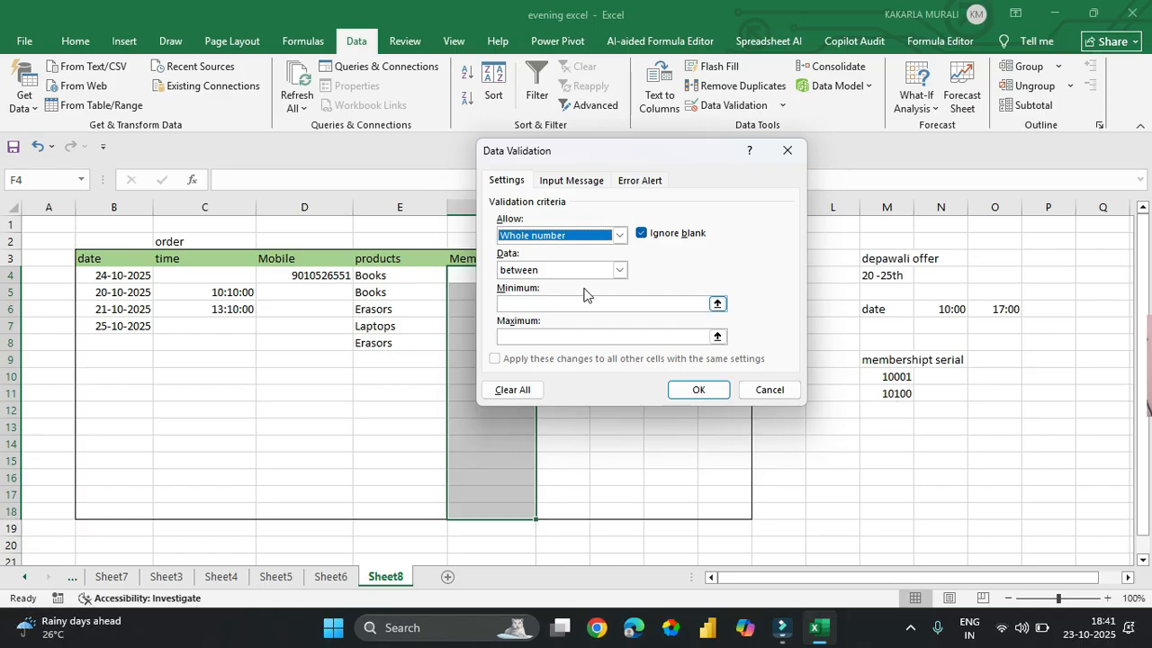
click(580, 270)
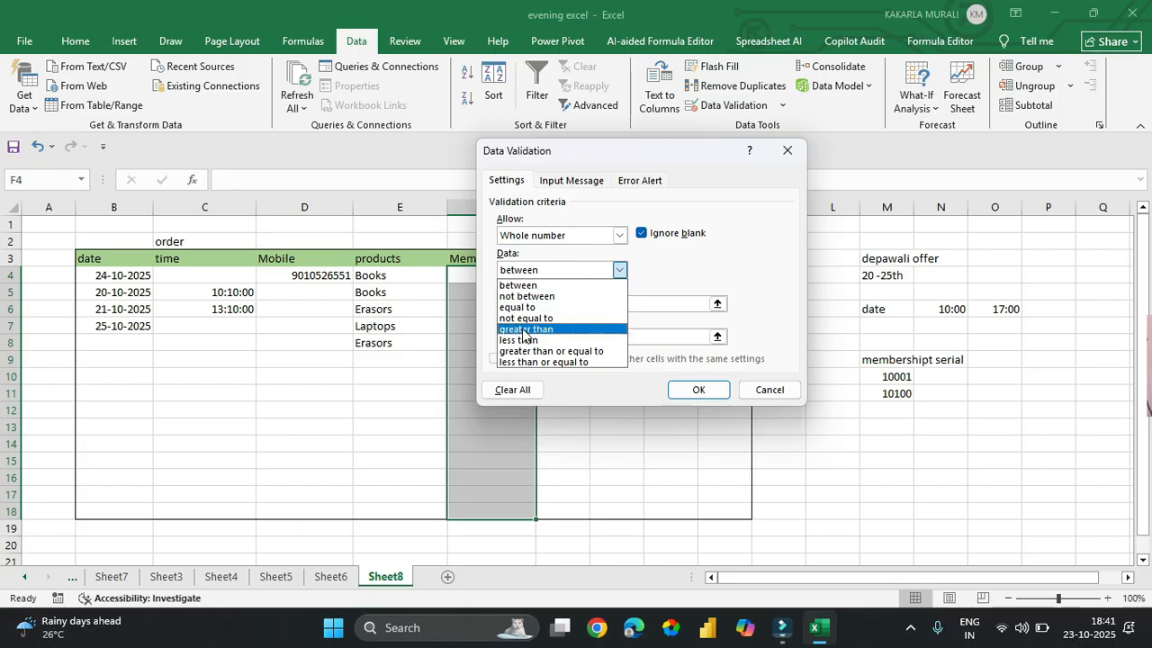
click(549, 287)
click(544, 302)
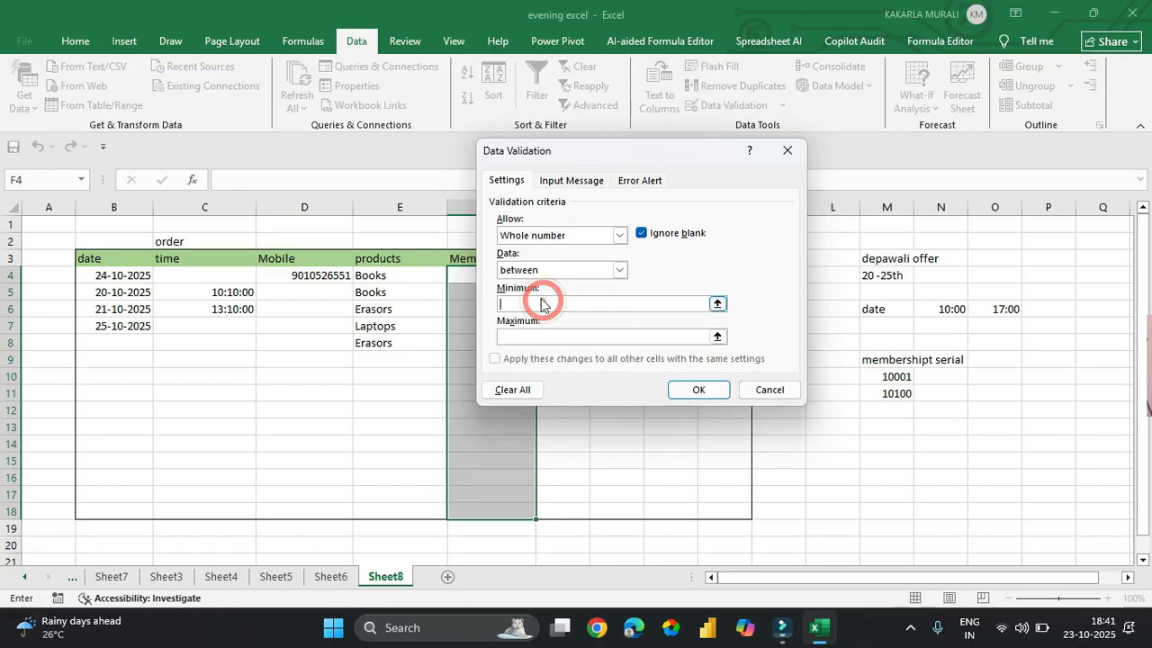
text(10001)
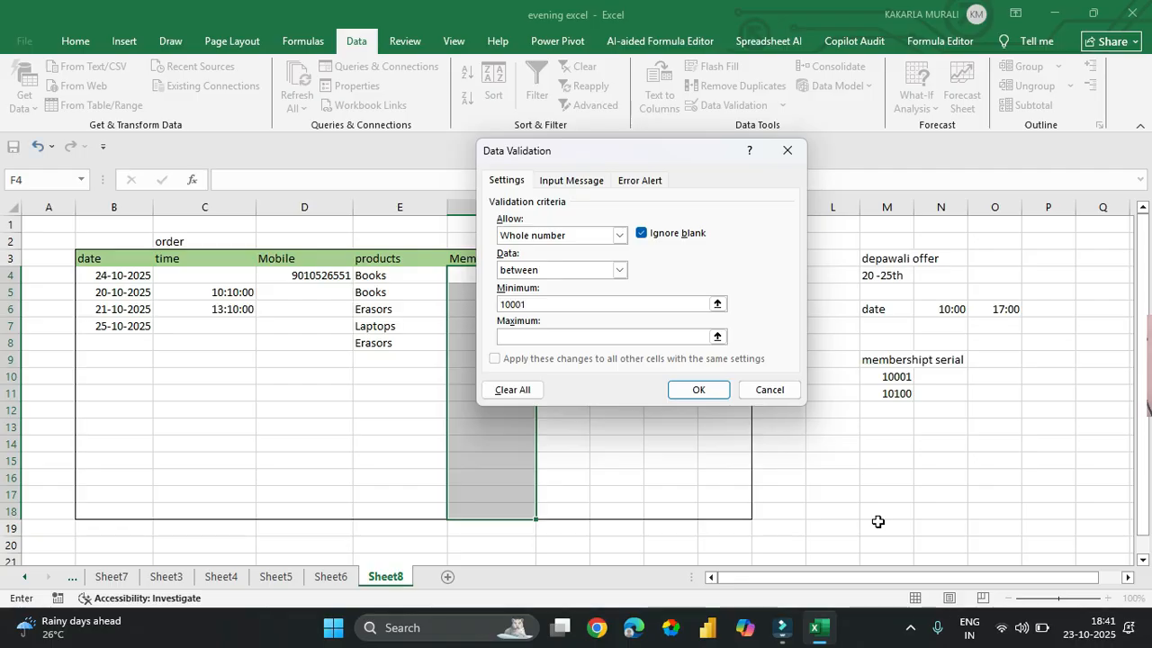
click(578, 337)
text(1)
click(682, 395)
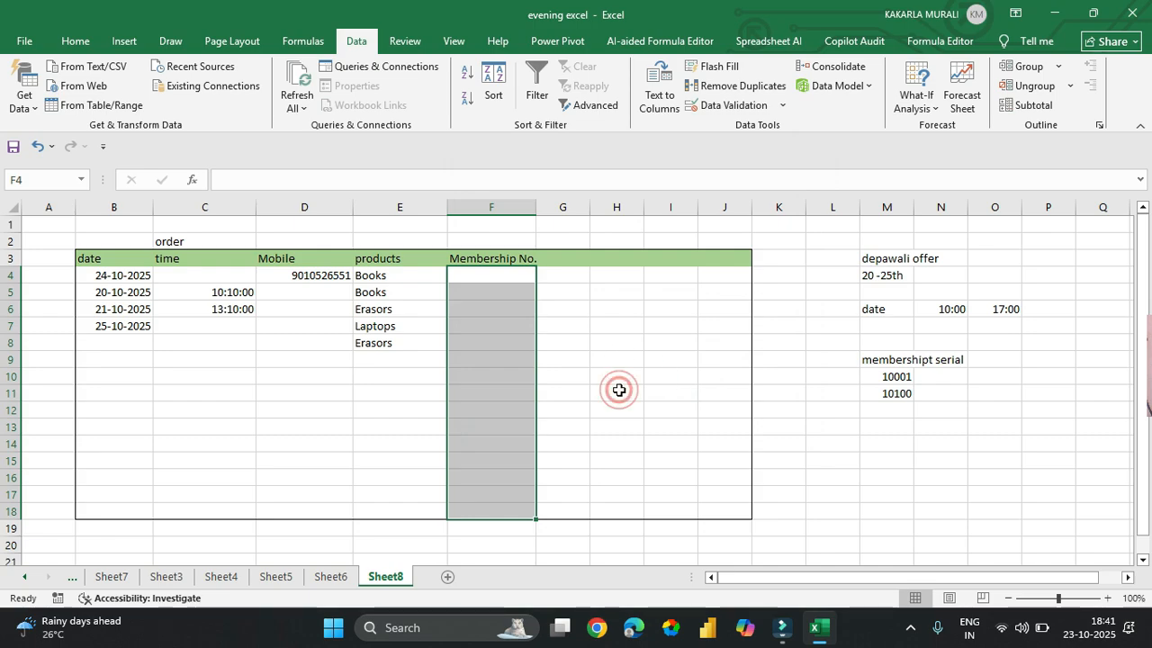
- Test F4 with 11552444, then enter membership numbers 10001 and 10050 in F4:F5
click(617, 390)
click(494, 280)
text(11552444)
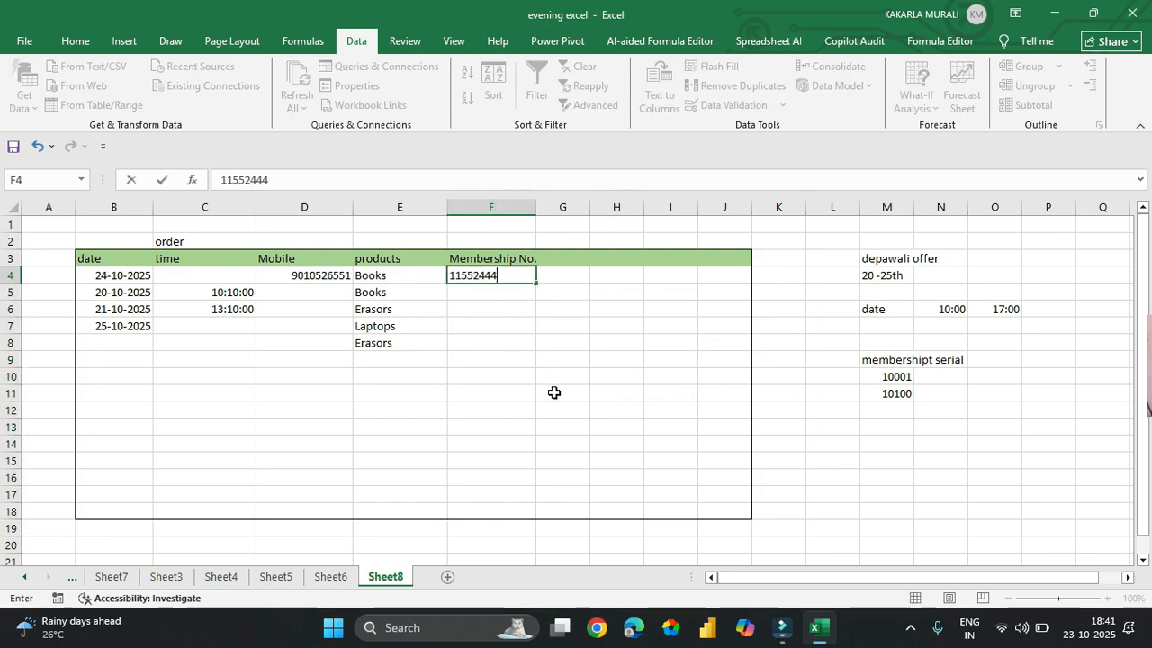
key(Return)
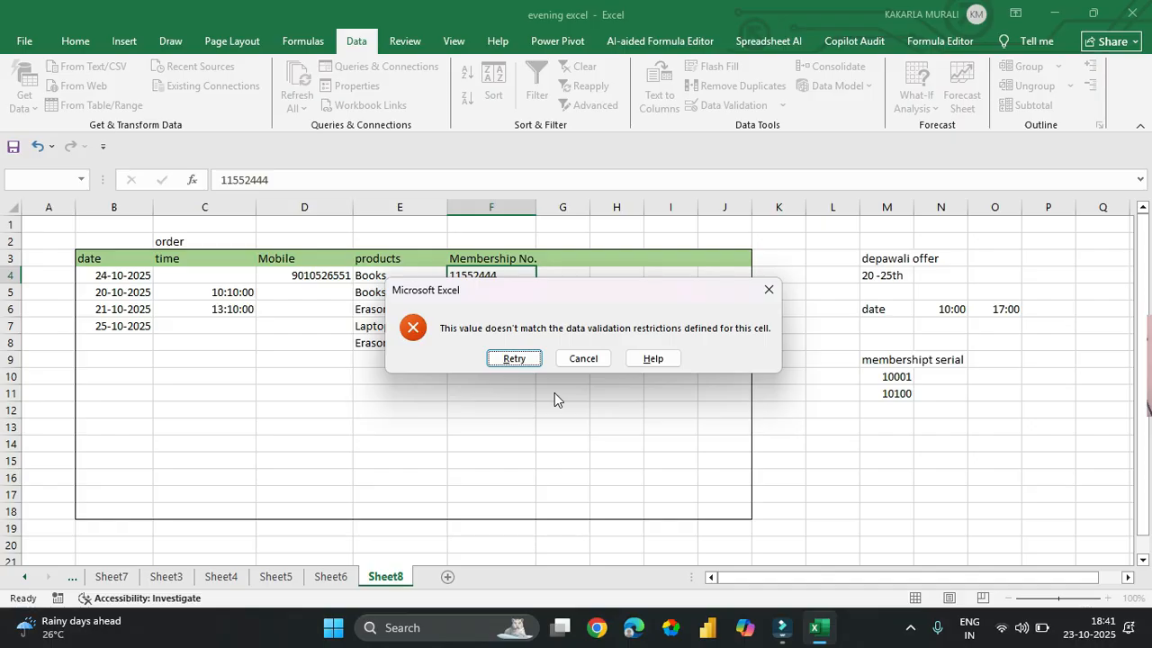
key(Return)
text(100)
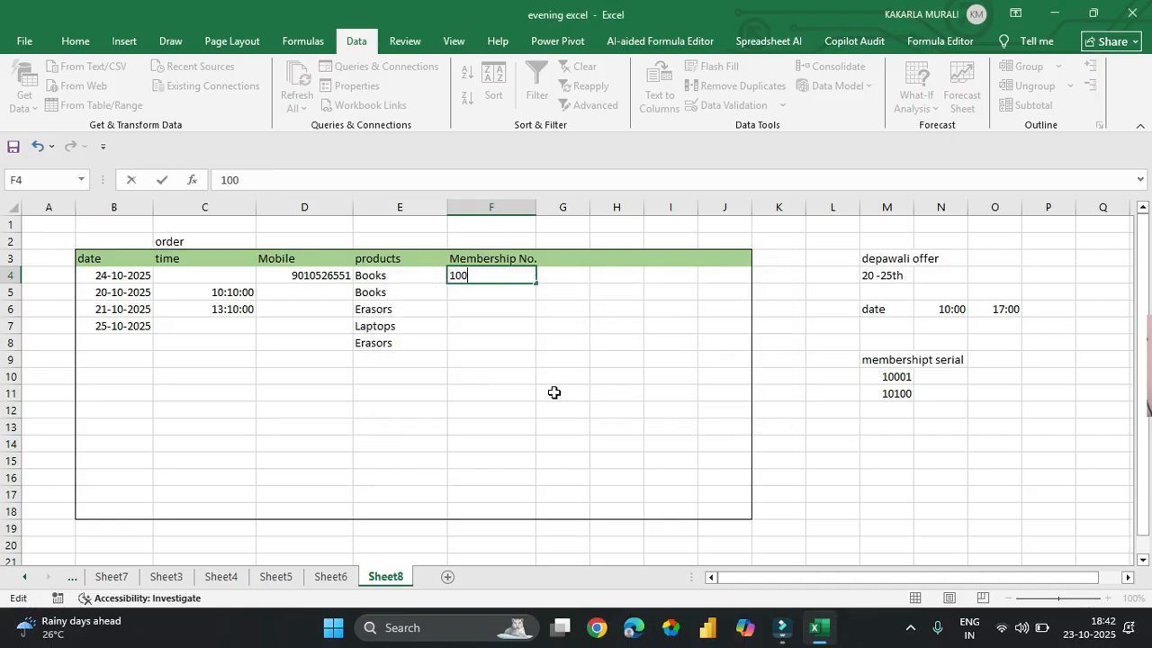
text(1)
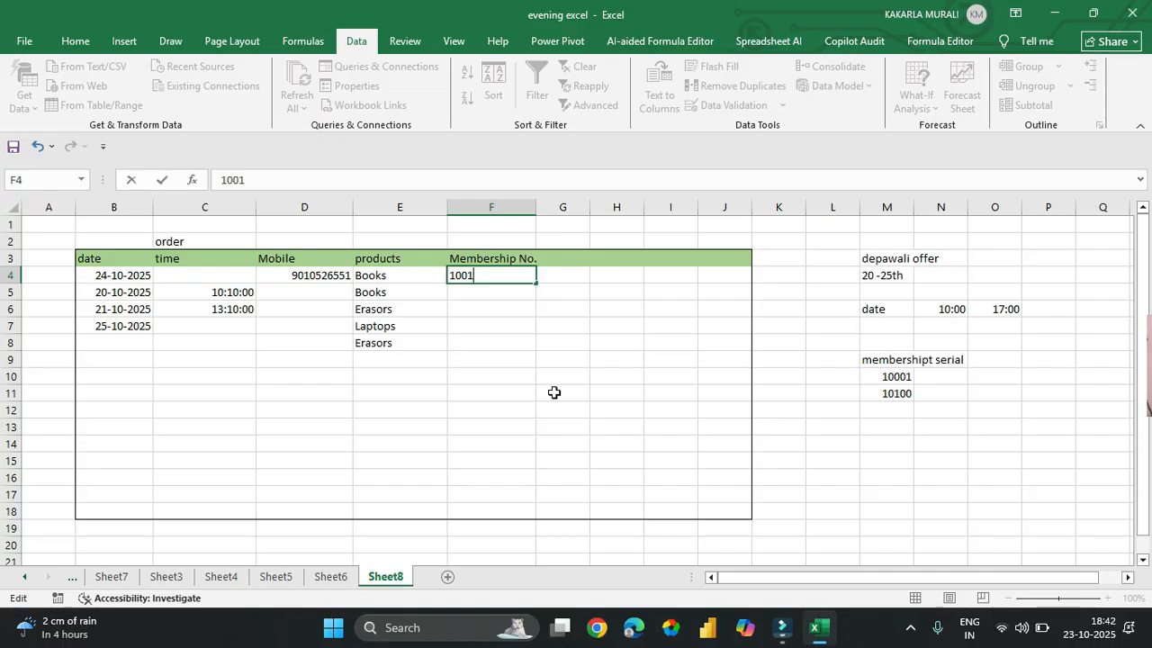
text(01)
key(Return)
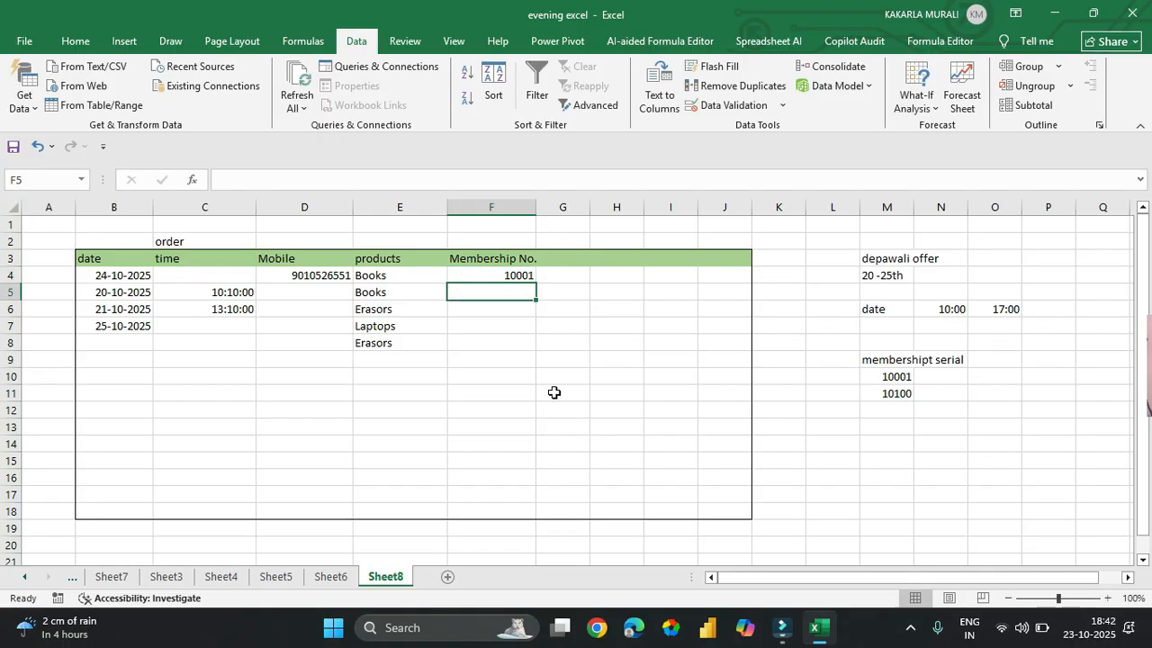
text(10050)
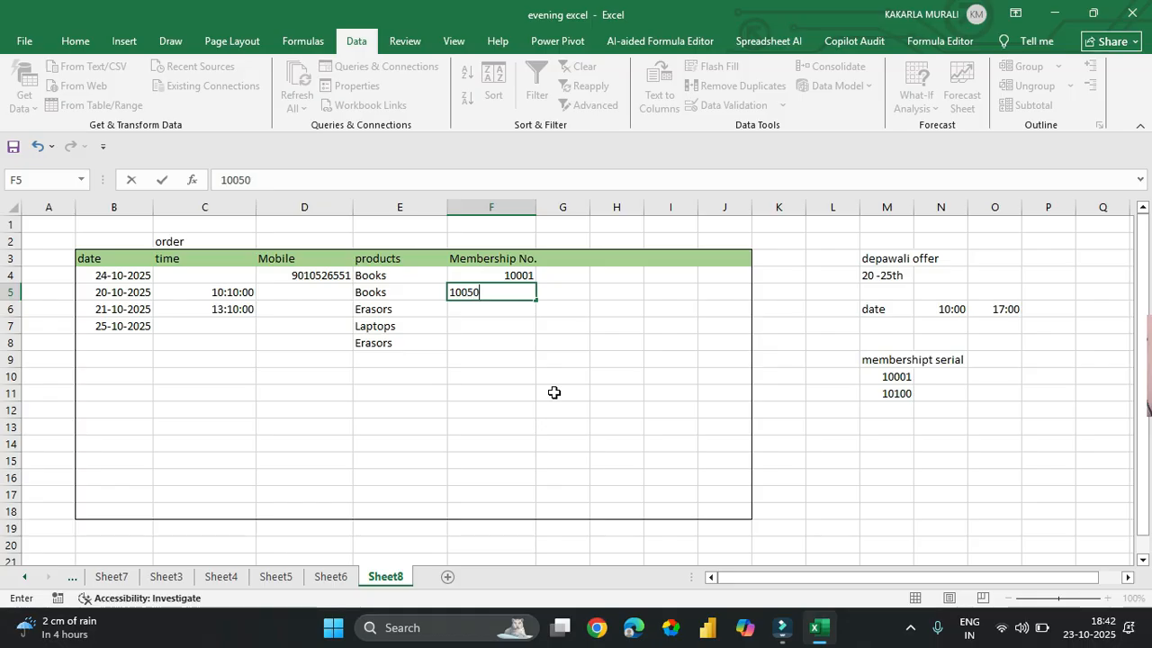
key(Return)
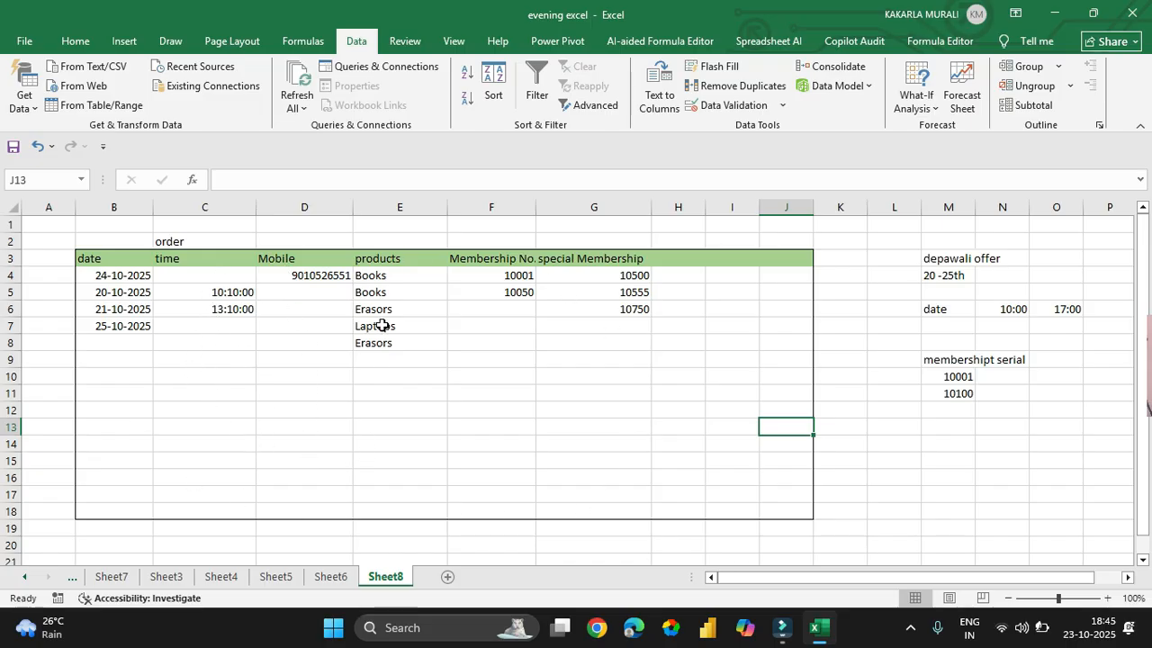
click(400, 359)
click(457, 359)
click(563, 413)
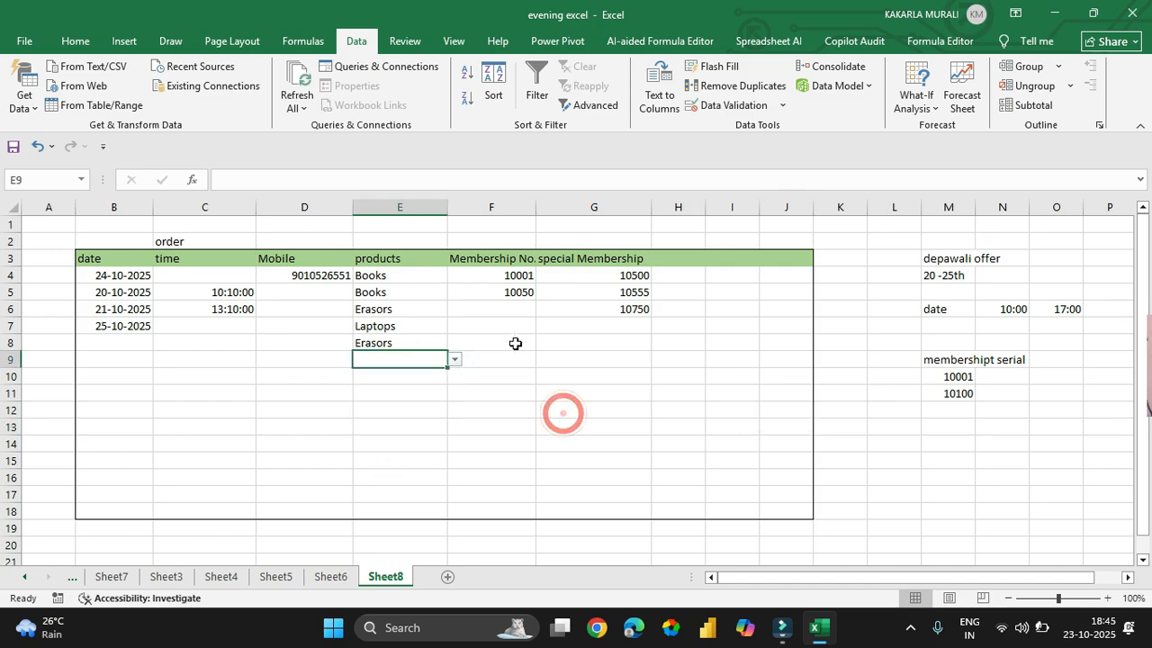
click(487, 311)
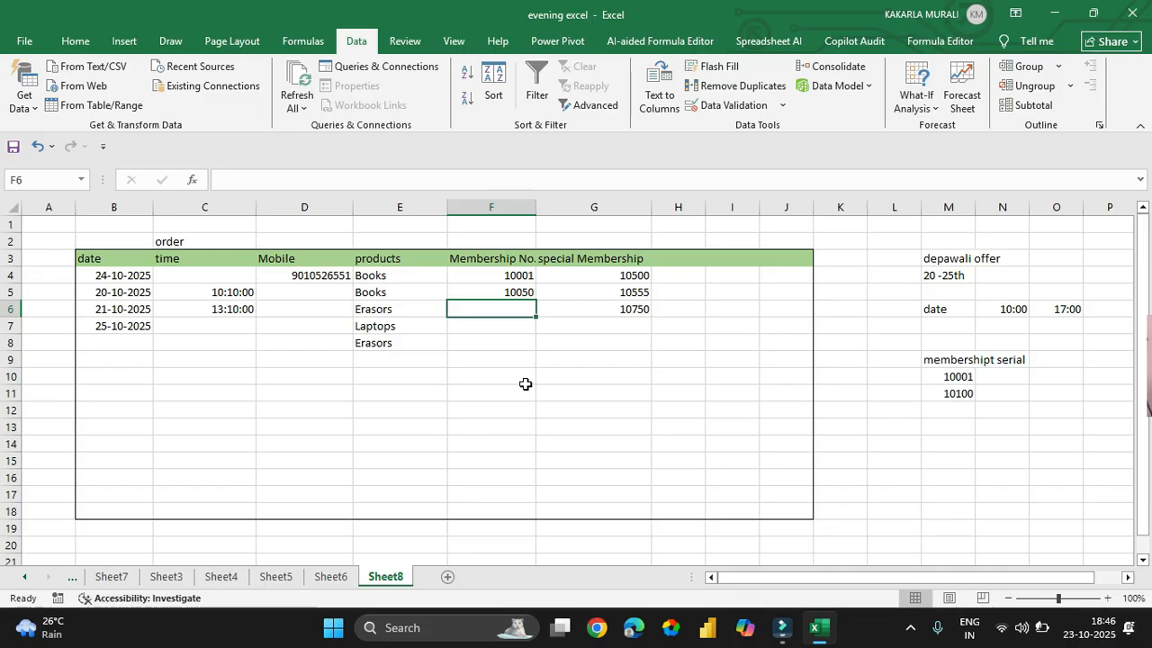
text(154545)
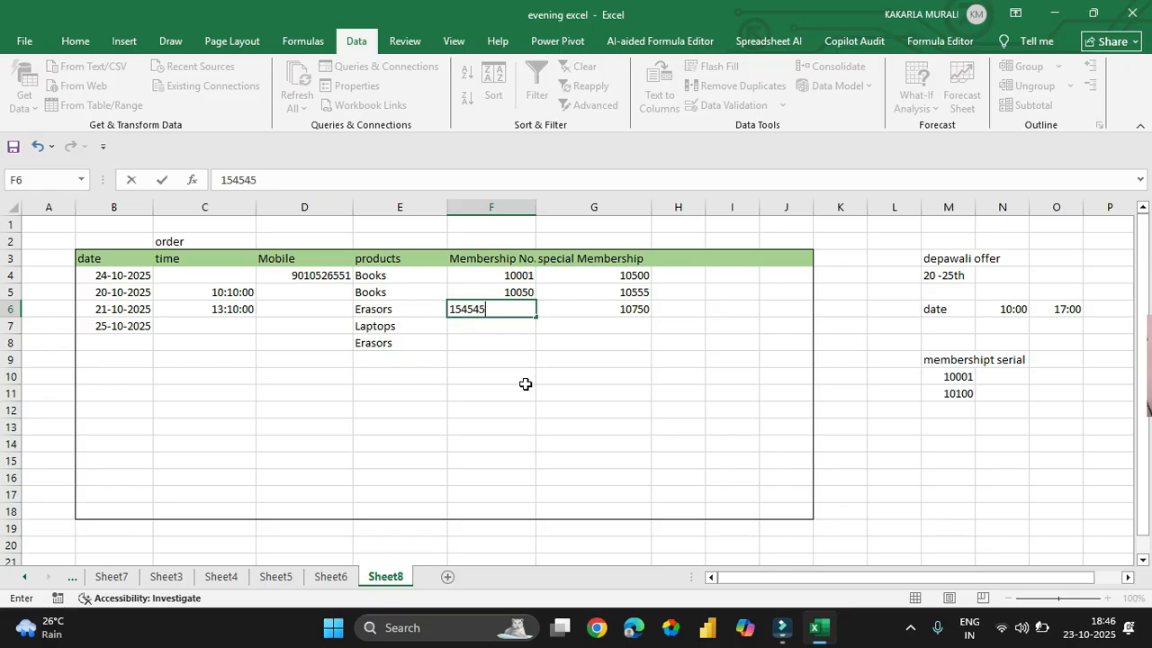
key(Return)
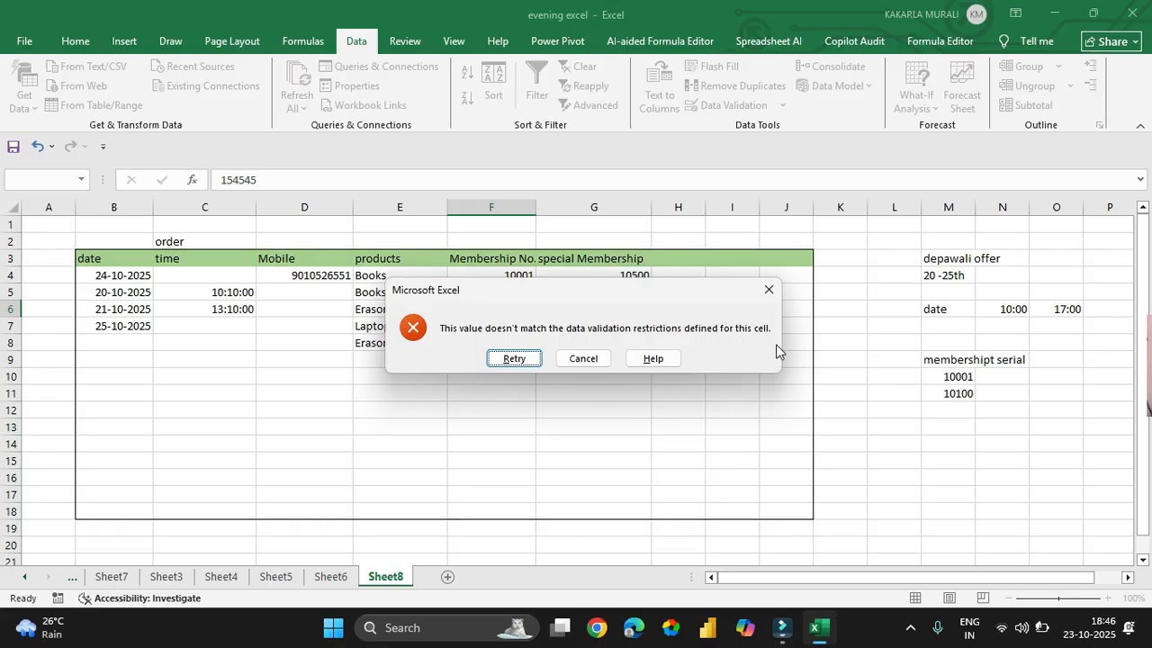
key(Escape)
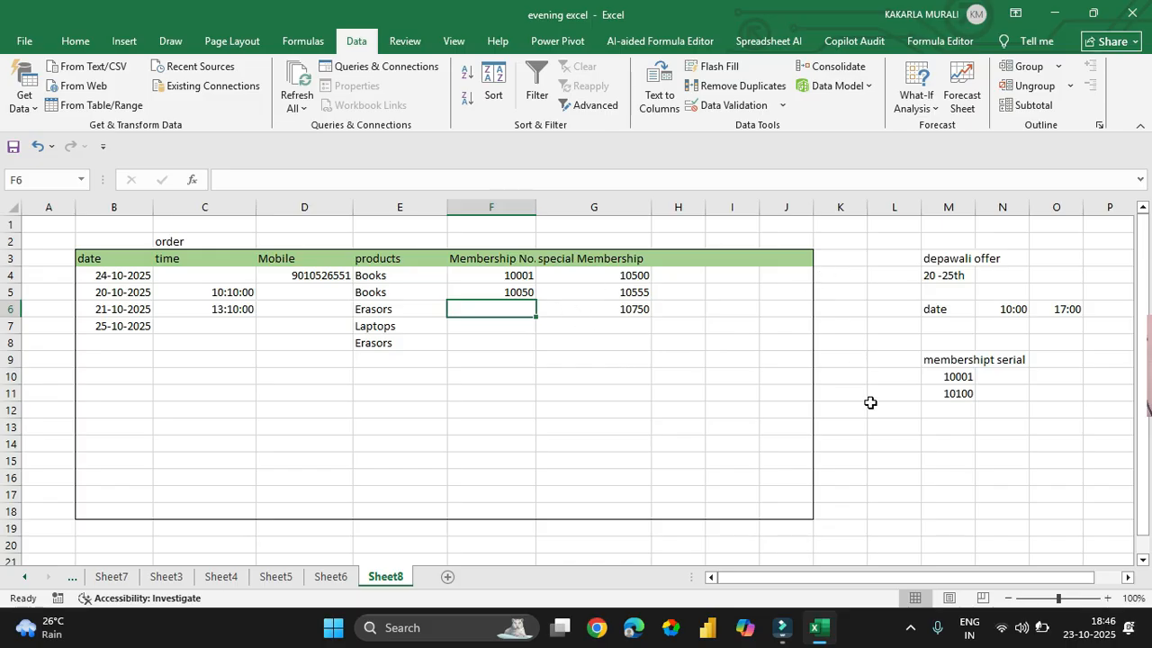
- Set the error alert style for Membership No. cells F4:F18 to Information
drag(486, 275, 476, 509)
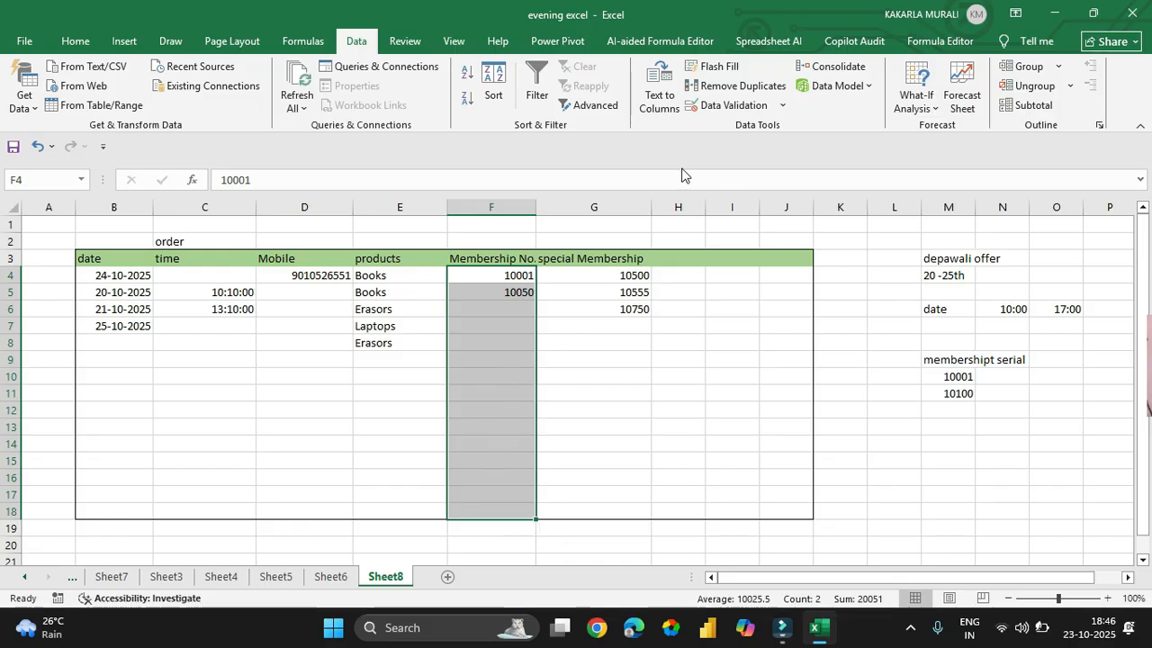
click(727, 105)
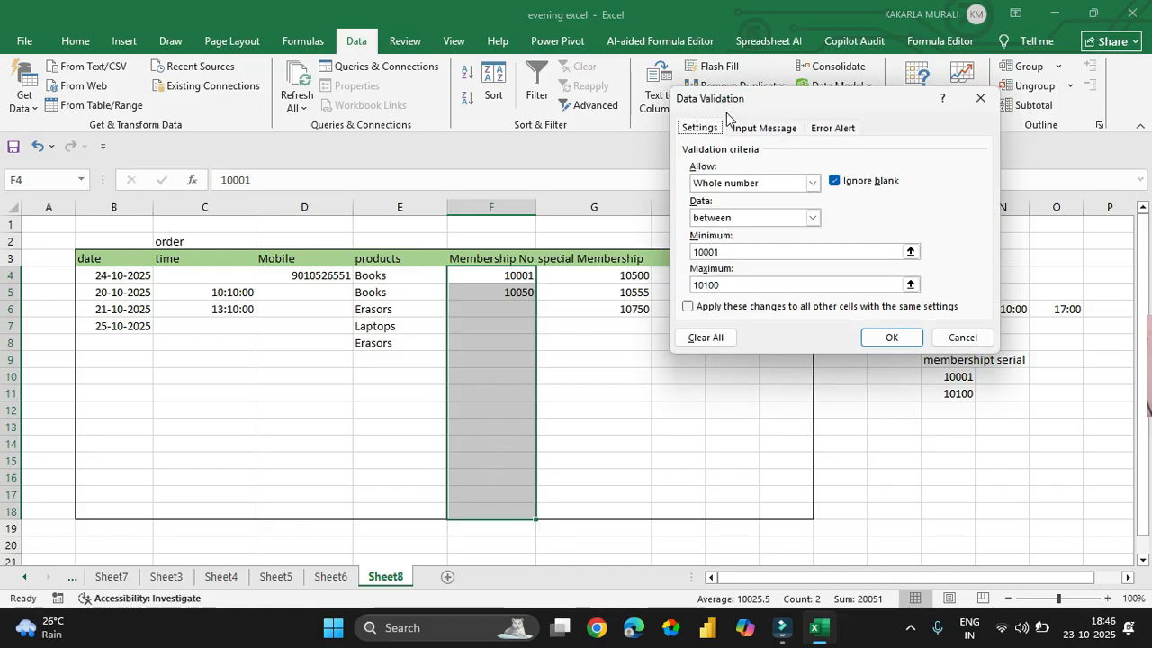
click(830, 131)
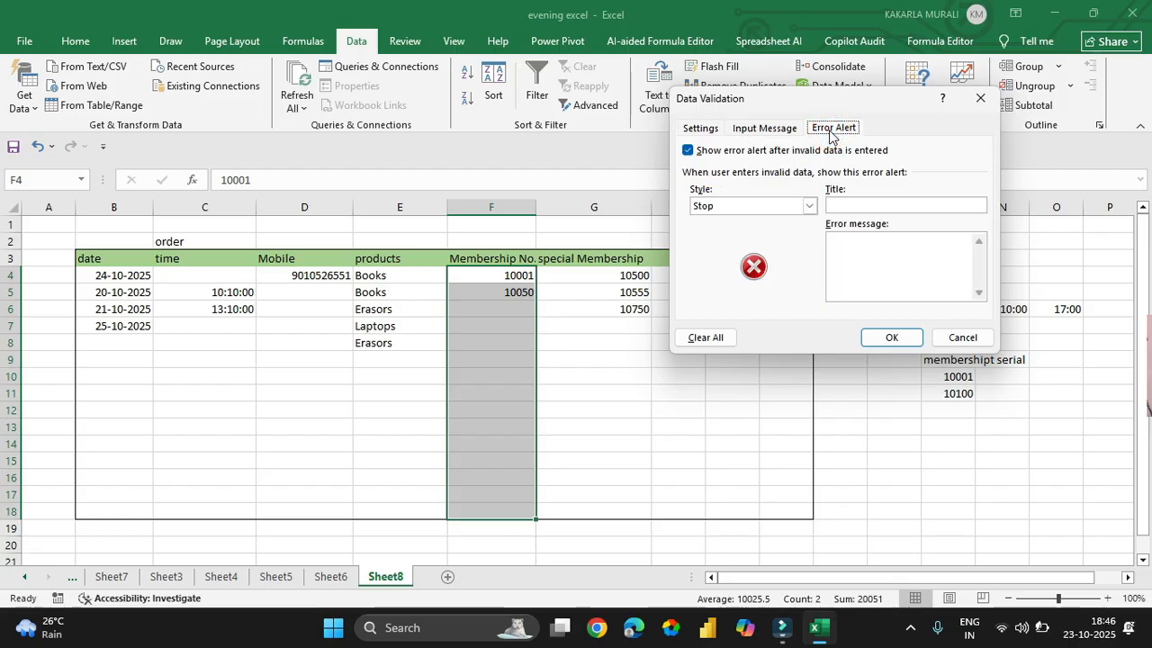
click(781, 206)
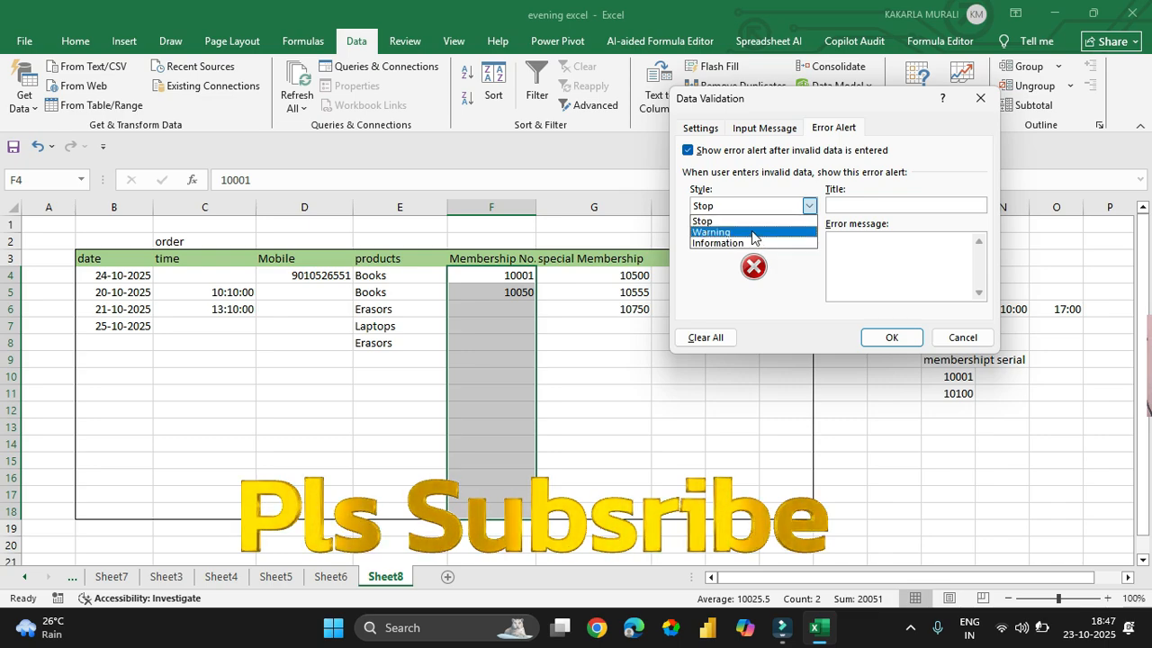
click(752, 233)
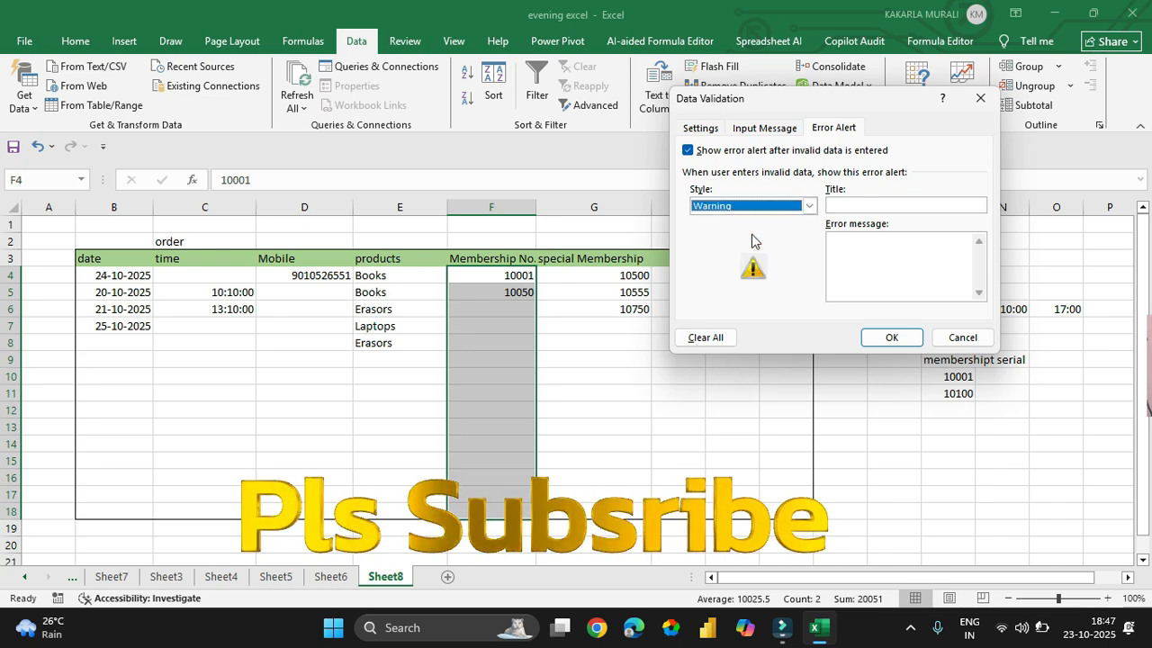
click(790, 206)
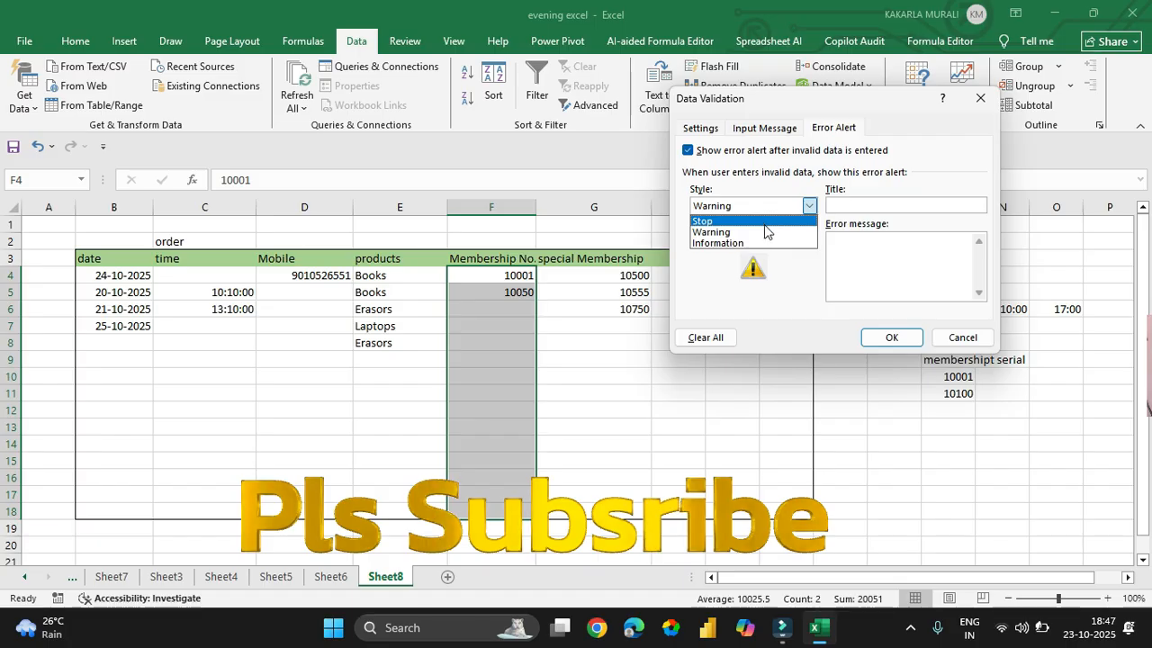
click(760, 242)
click(764, 207)
click(752, 231)
click(759, 209)
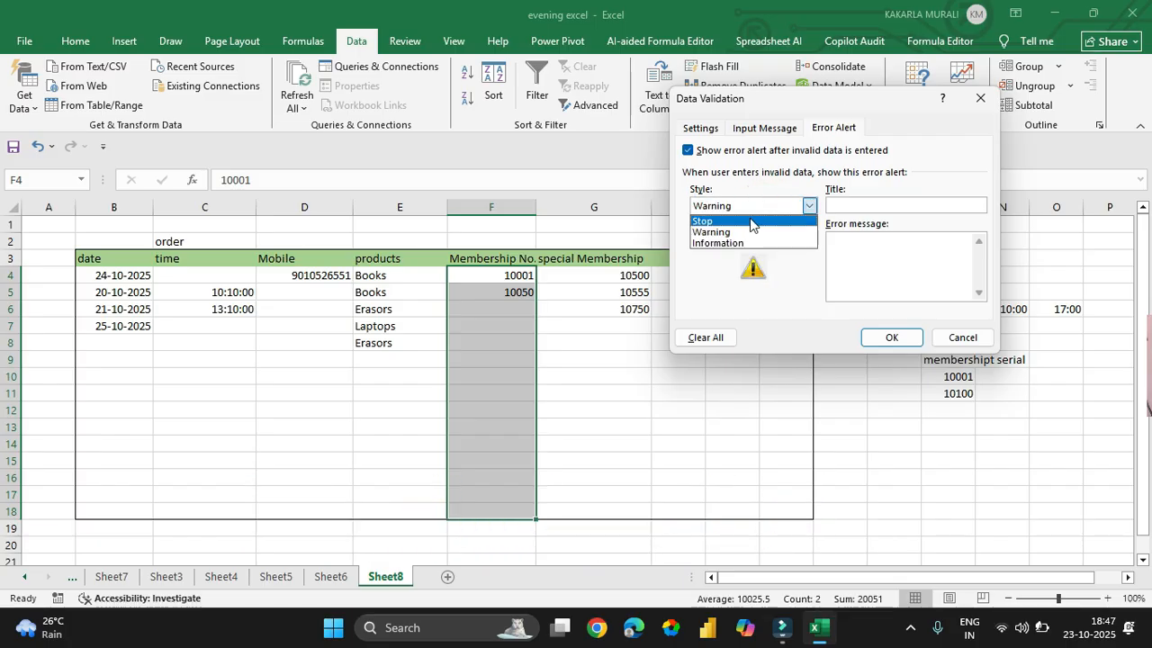
click(752, 221)
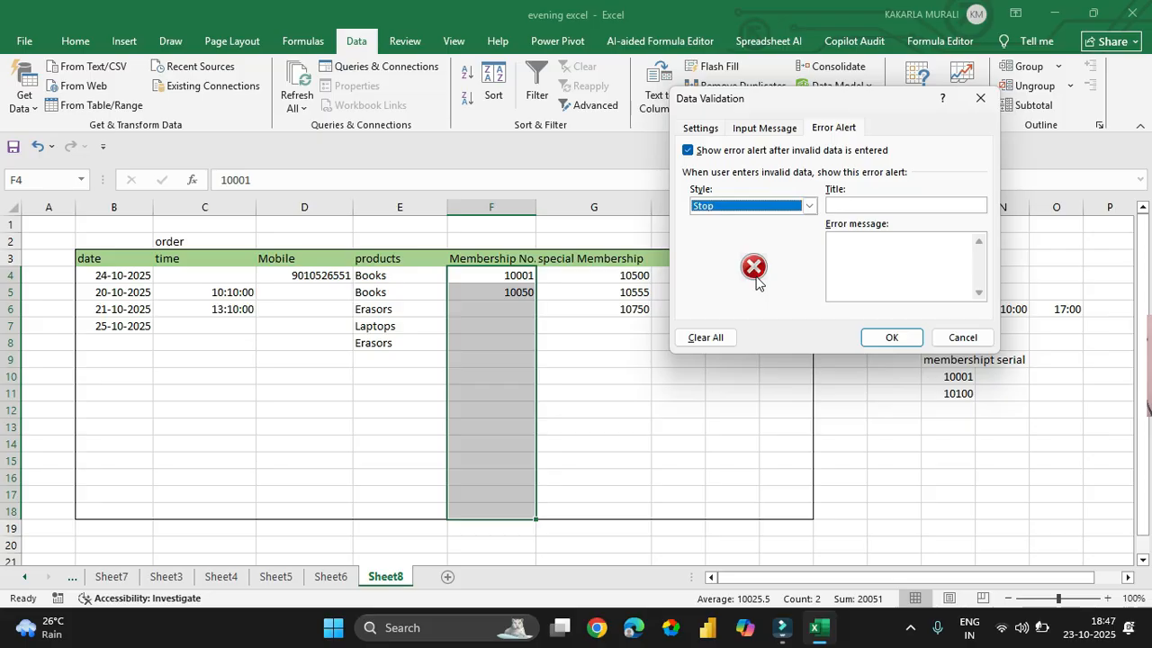
click(764, 203)
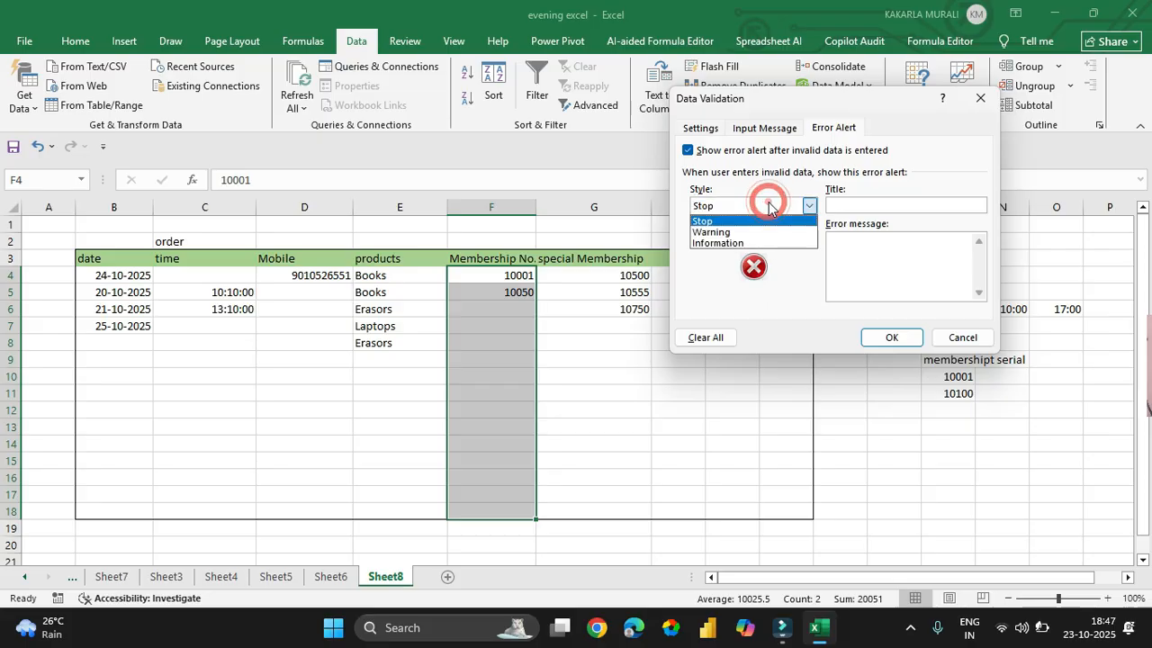
click(732, 243)
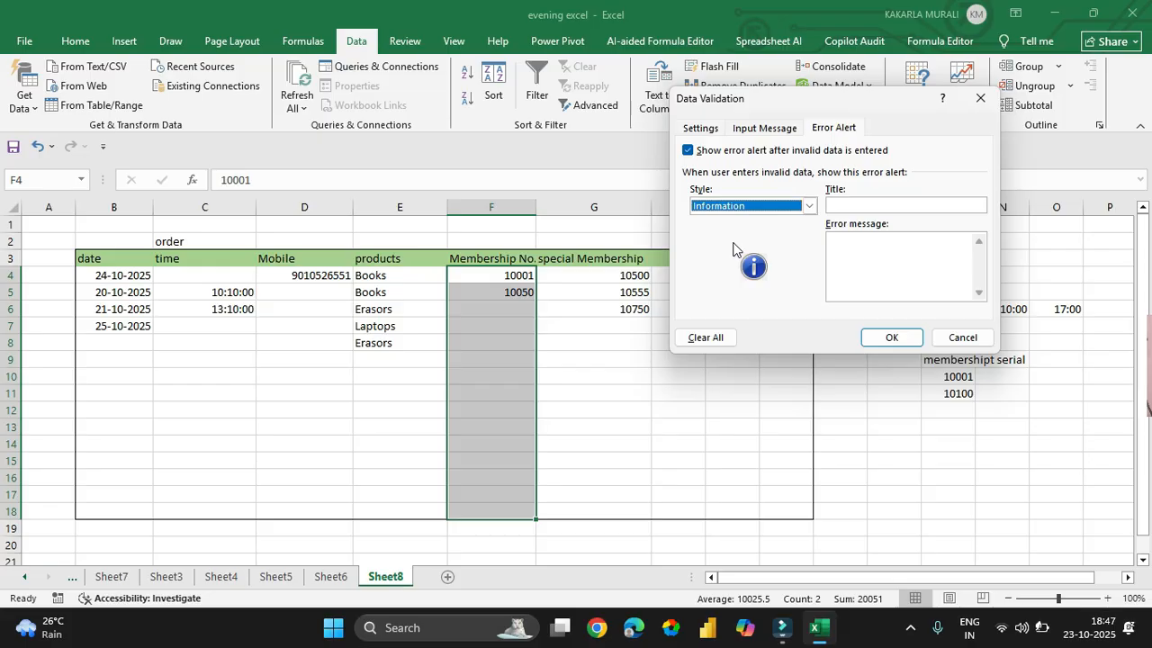
- Title the alert 'eligible members' with message 'b/w 10001 to 10050 only'
click(873, 205)
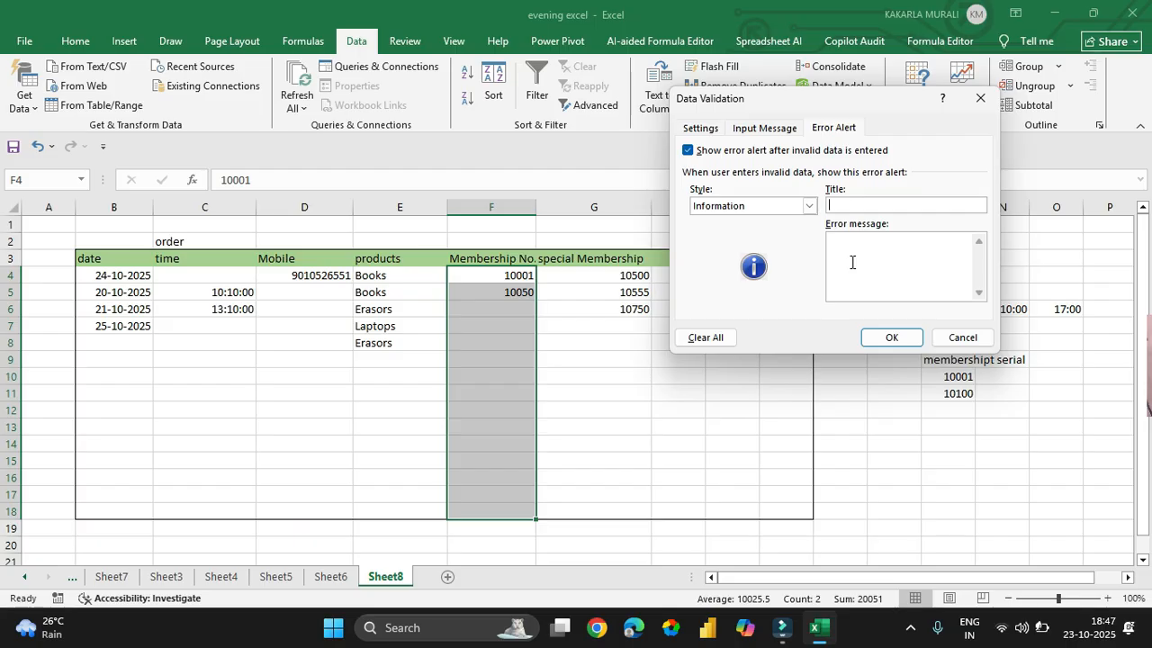
text(igible members)
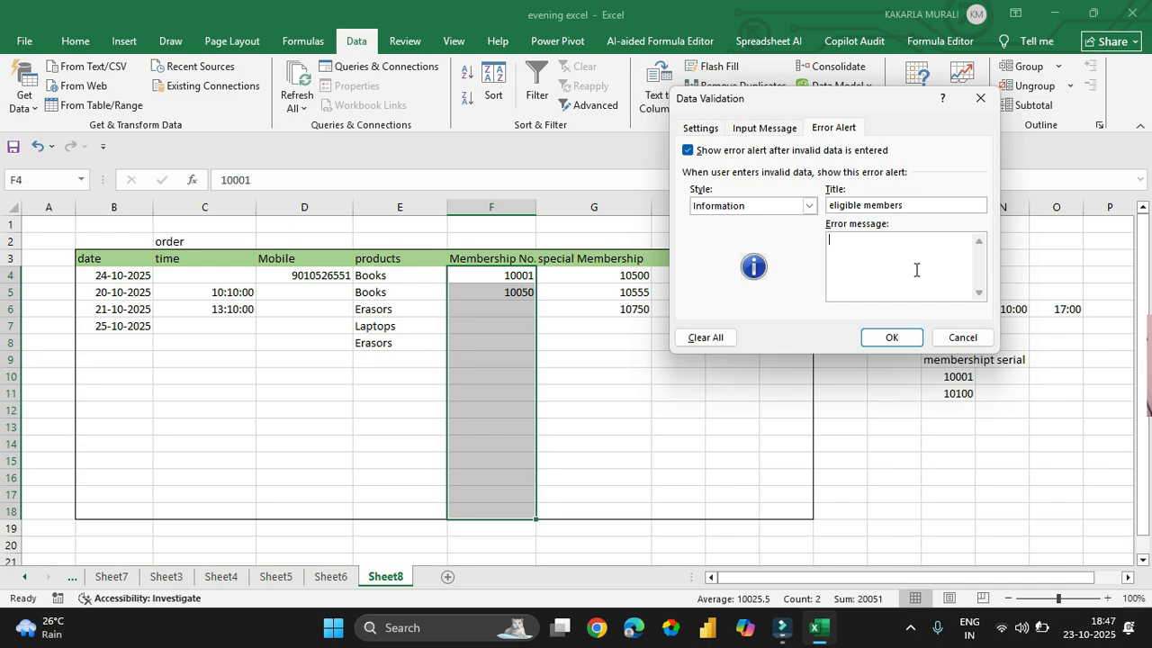
text(b/w 100001)
text(to 10050 only)
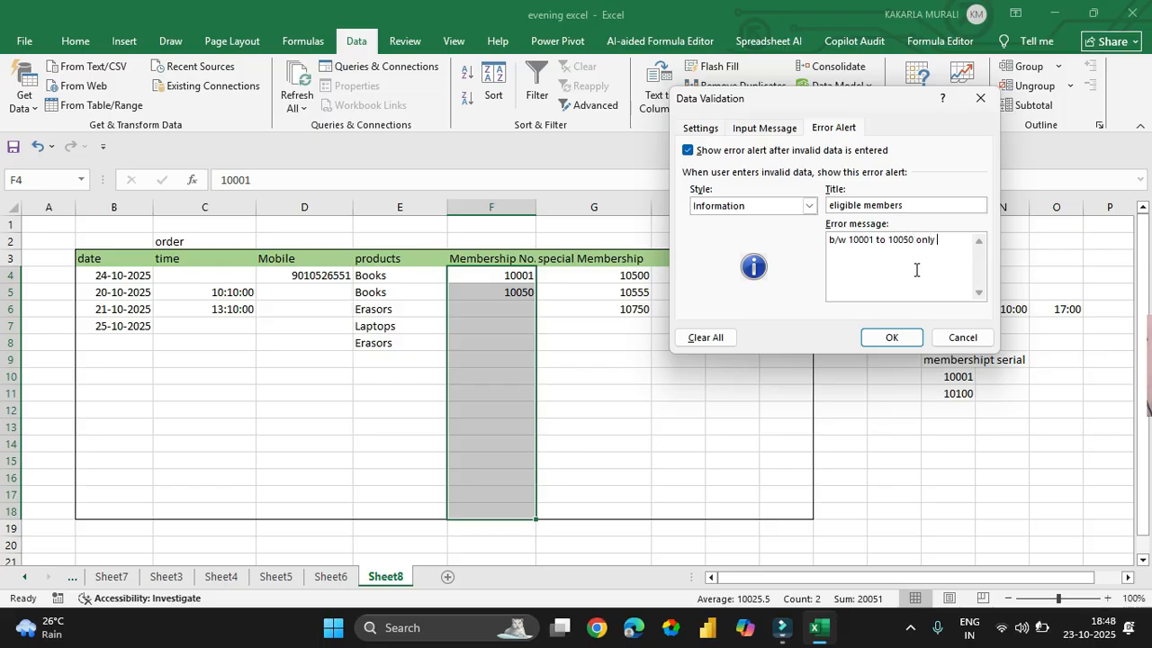
click(875, 338)
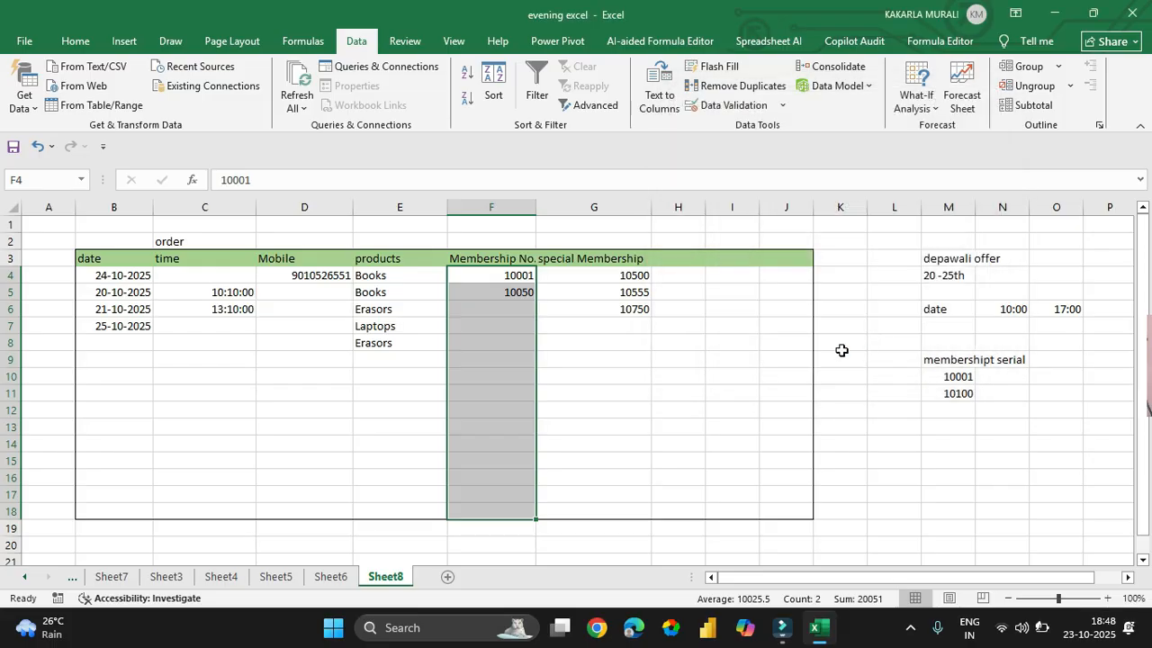
click(710, 388)
click(514, 344)
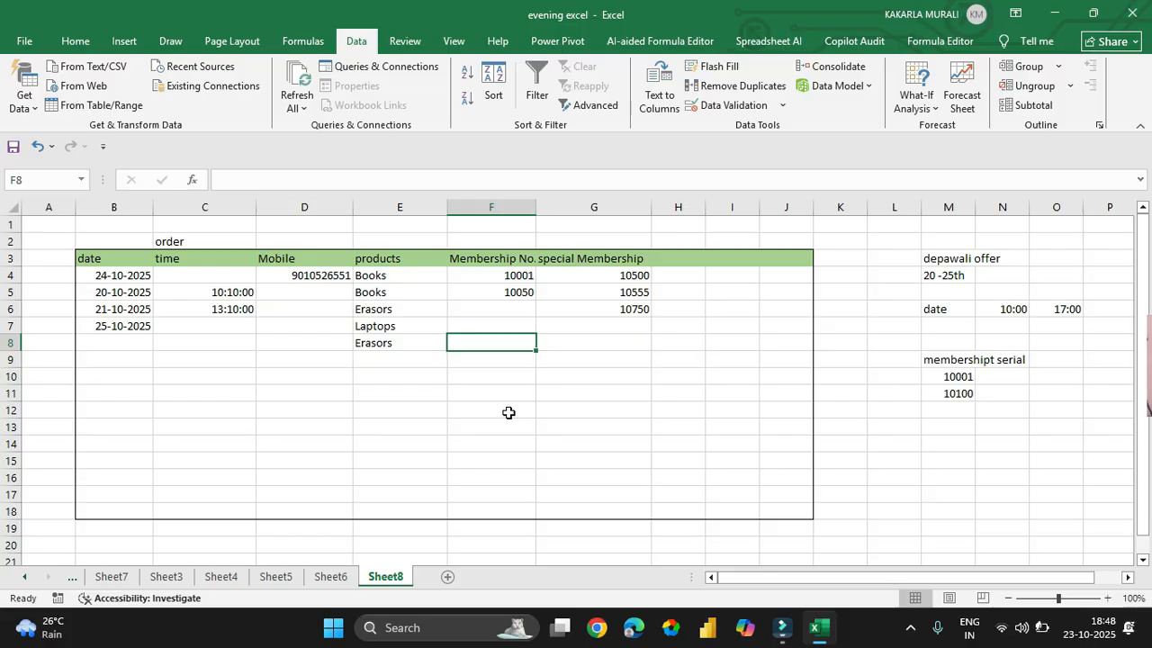
text(2141545)
key(Return)
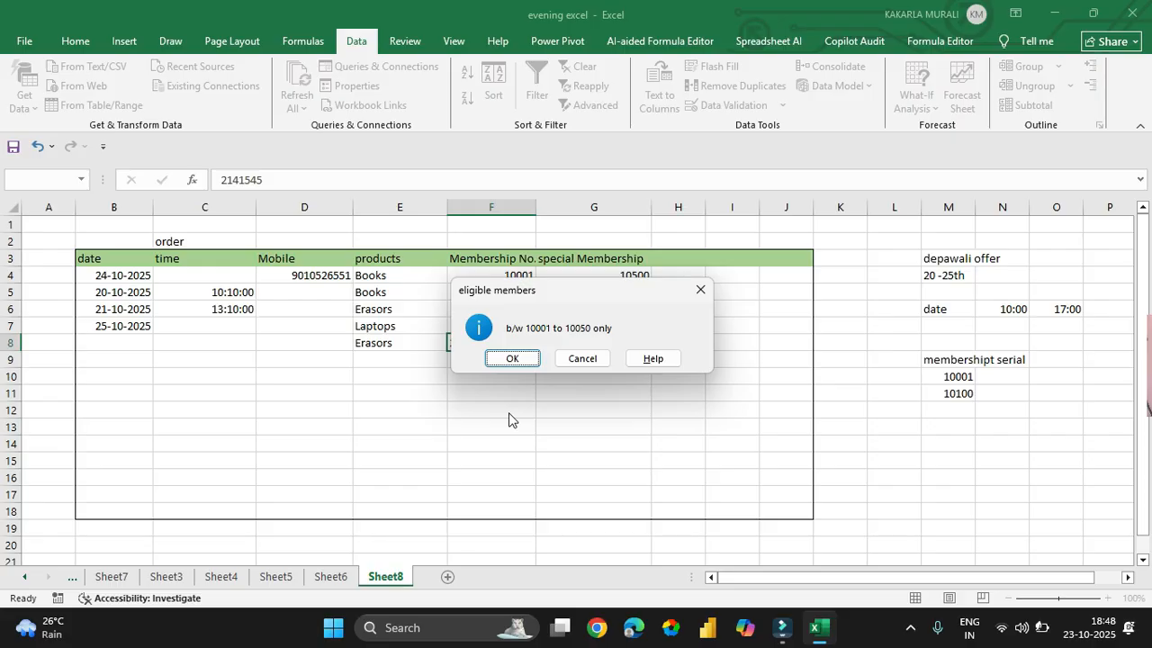
key(Escape)
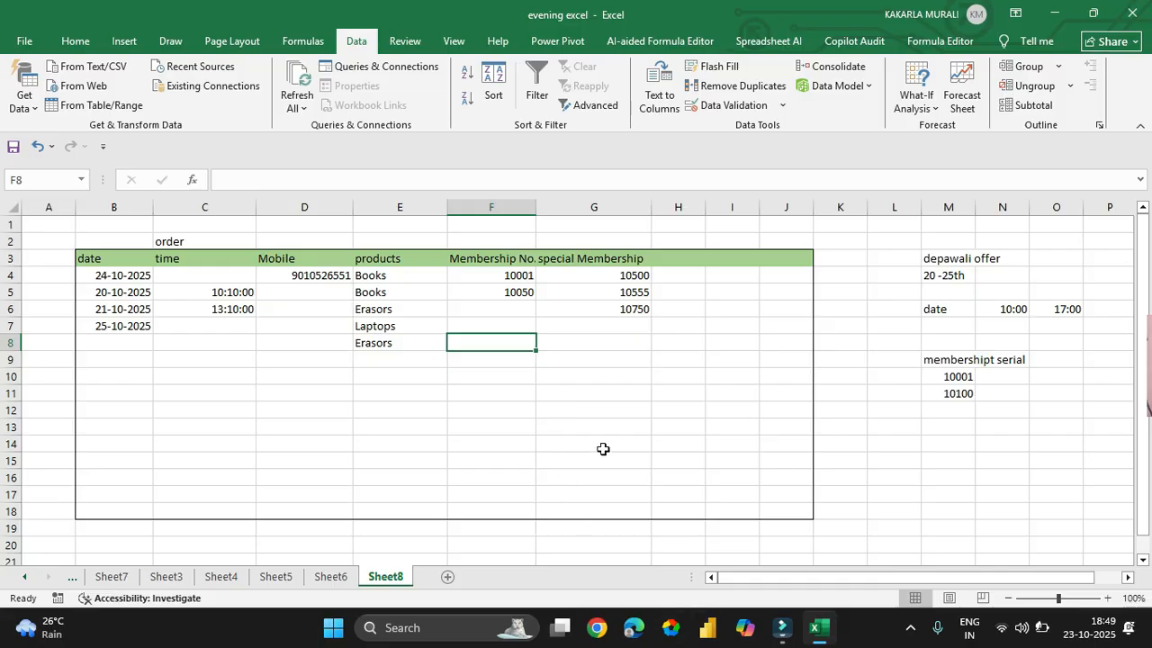
- Select the date cells B4:B18 in column B
click(315, 410)
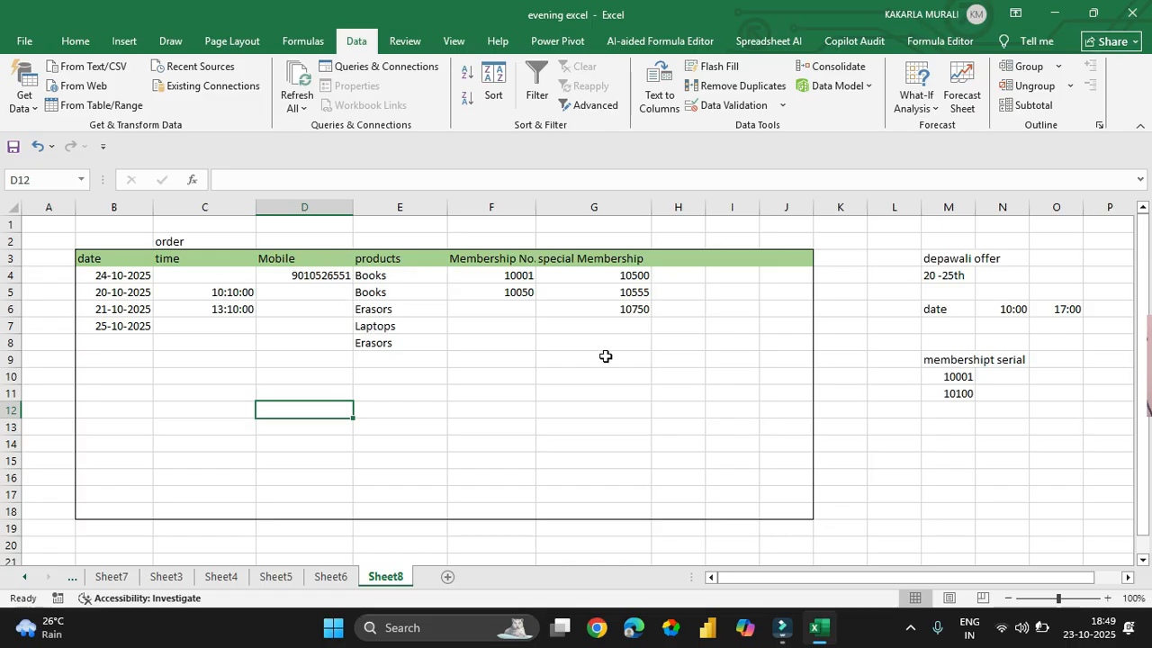
drag(526, 278, 511, 506)
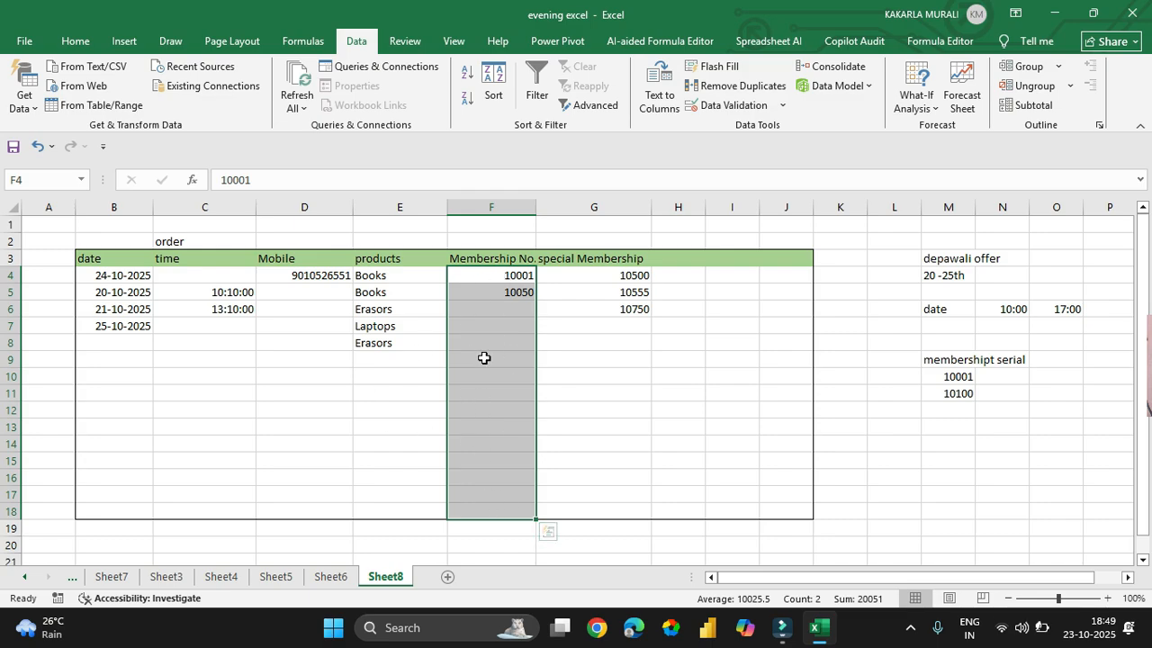
click(321, 406)
drag(126, 276, 111, 508)
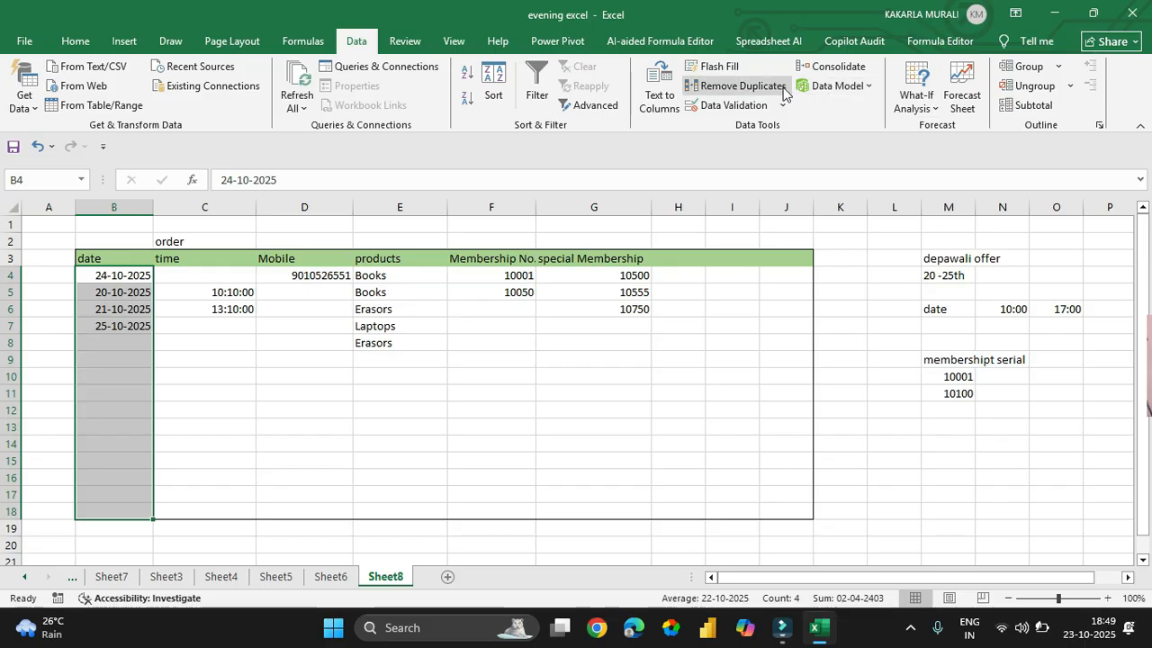
- Add a validation input message titled 'offer period' reading '20th oct 2025 25th oct 2025'
click(745, 105)
drag(783, 101, 702, 146)
click(684, 176)
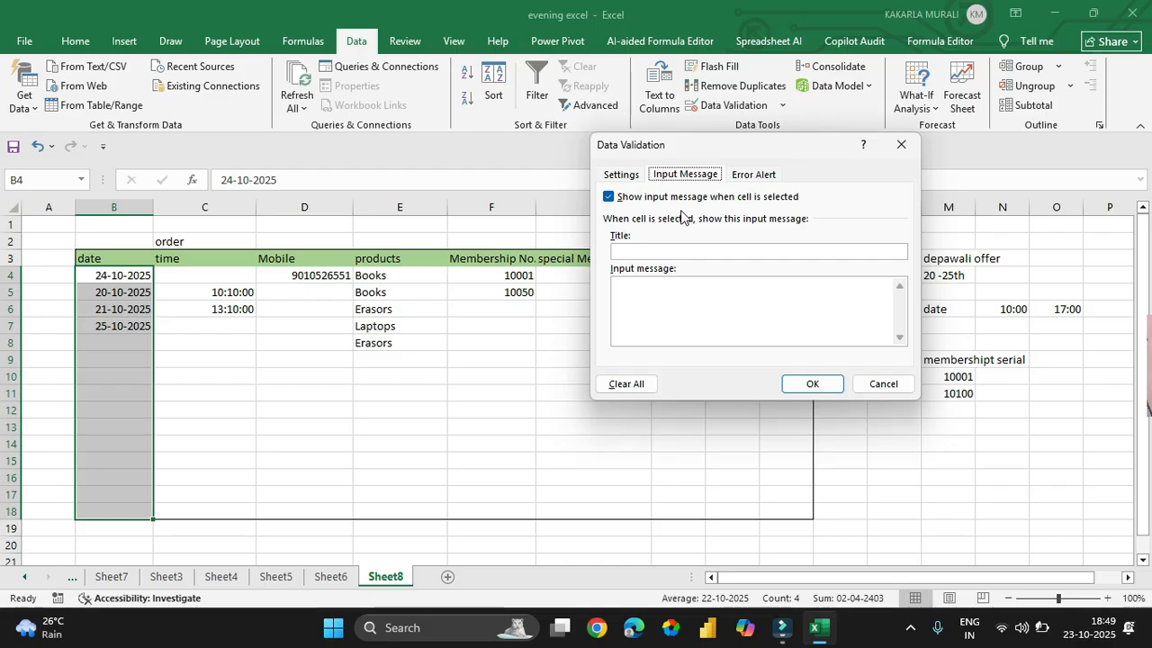
click(635, 252)
drag(739, 147, 561, 208)
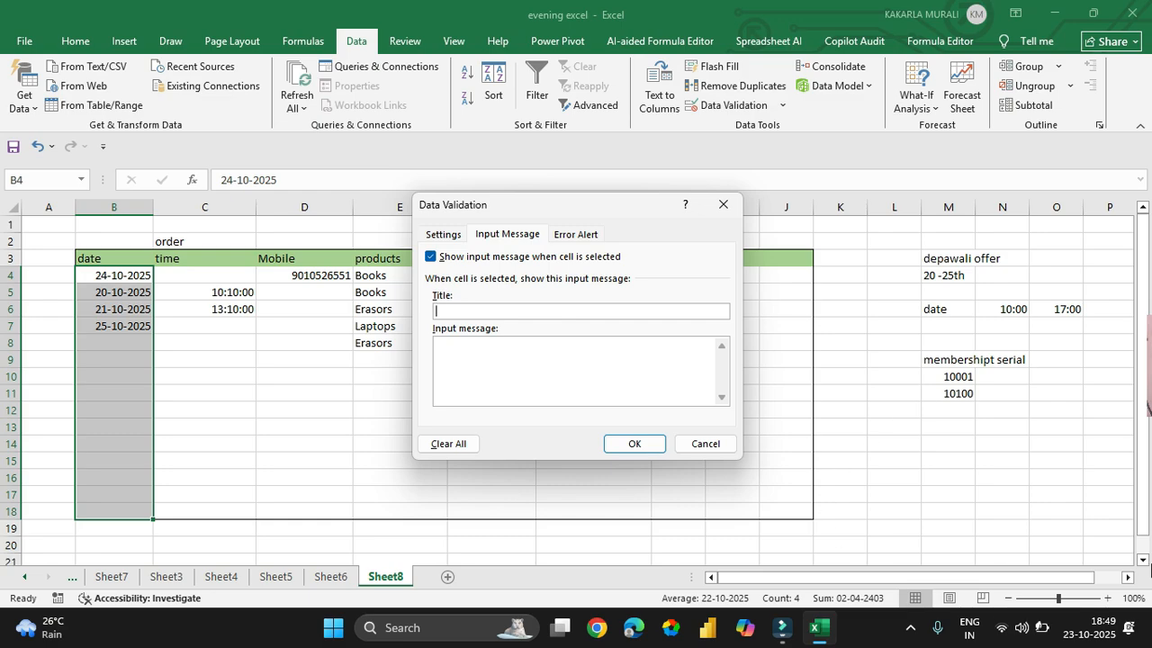
text(offer period)
click(528, 358)
text(20th oct 2025 )
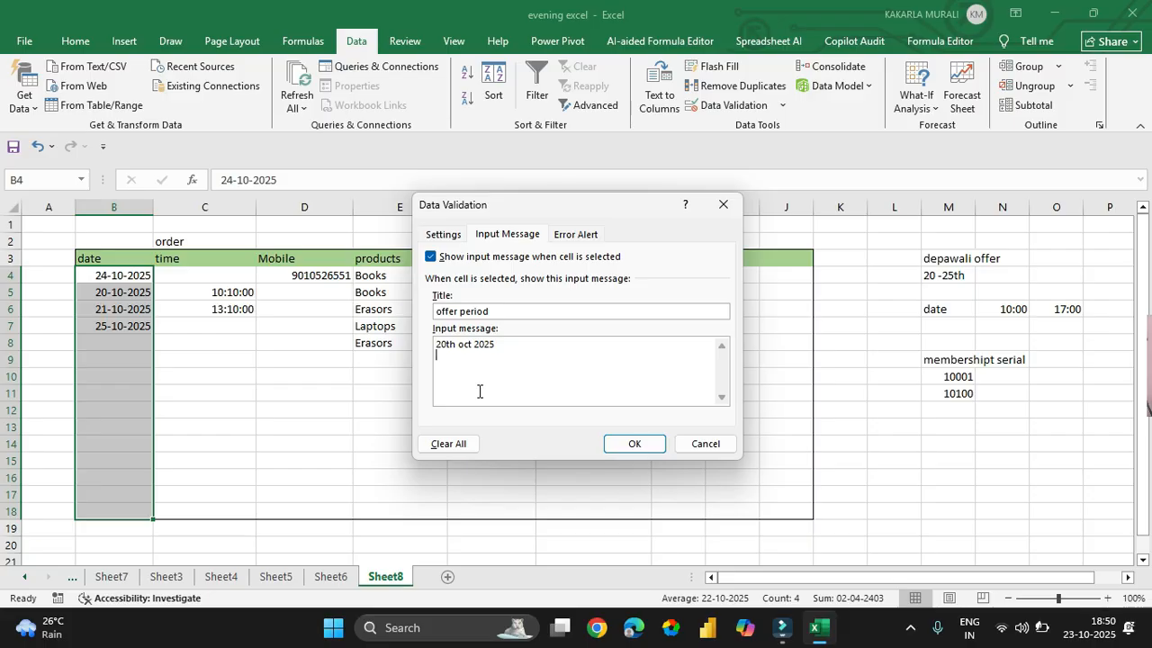
text(25th oct 2025)
click(633, 442)
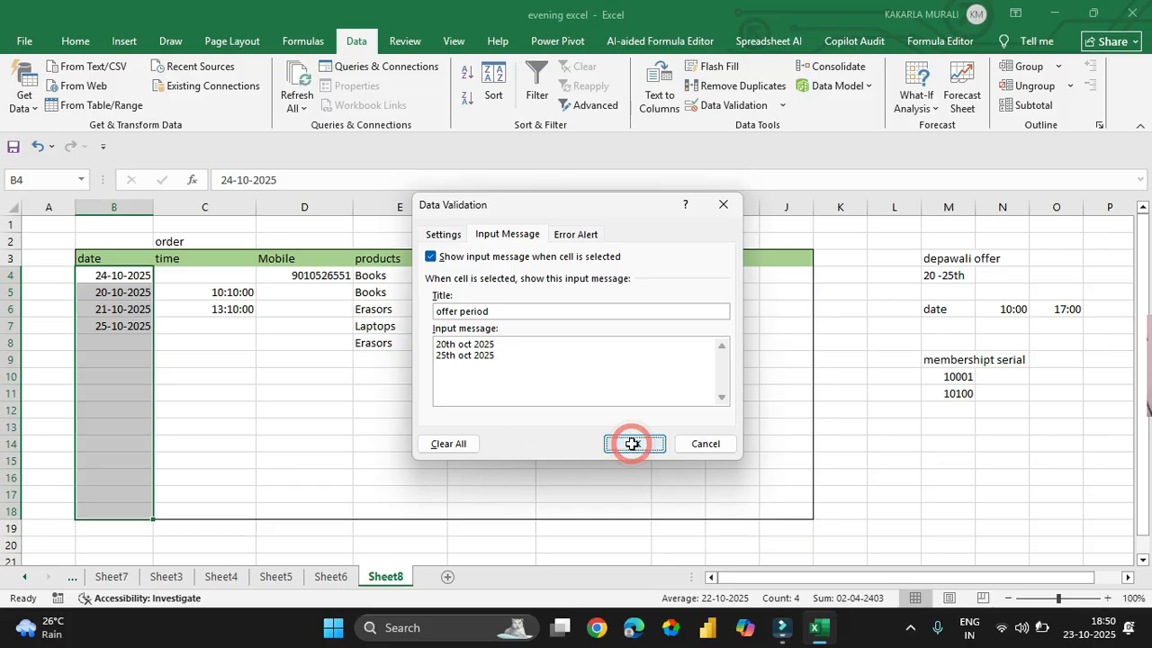
click(698, 439)
click(489, 394)
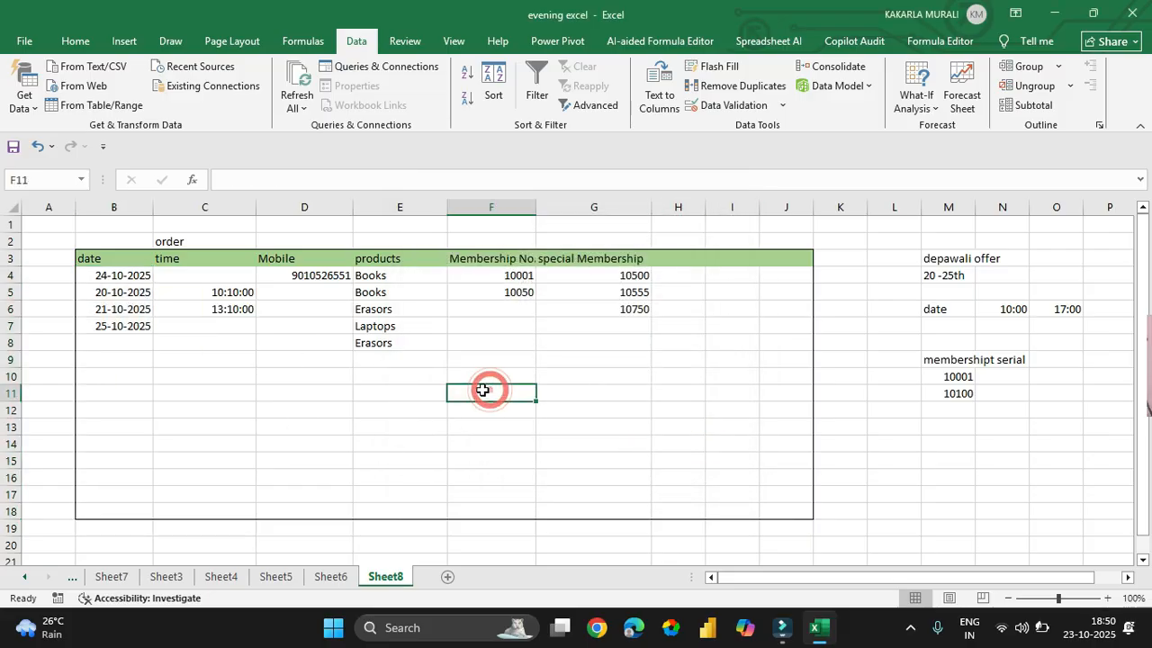
- Select empty date cell B10 to display the 'offer period' input message
click(114, 372)
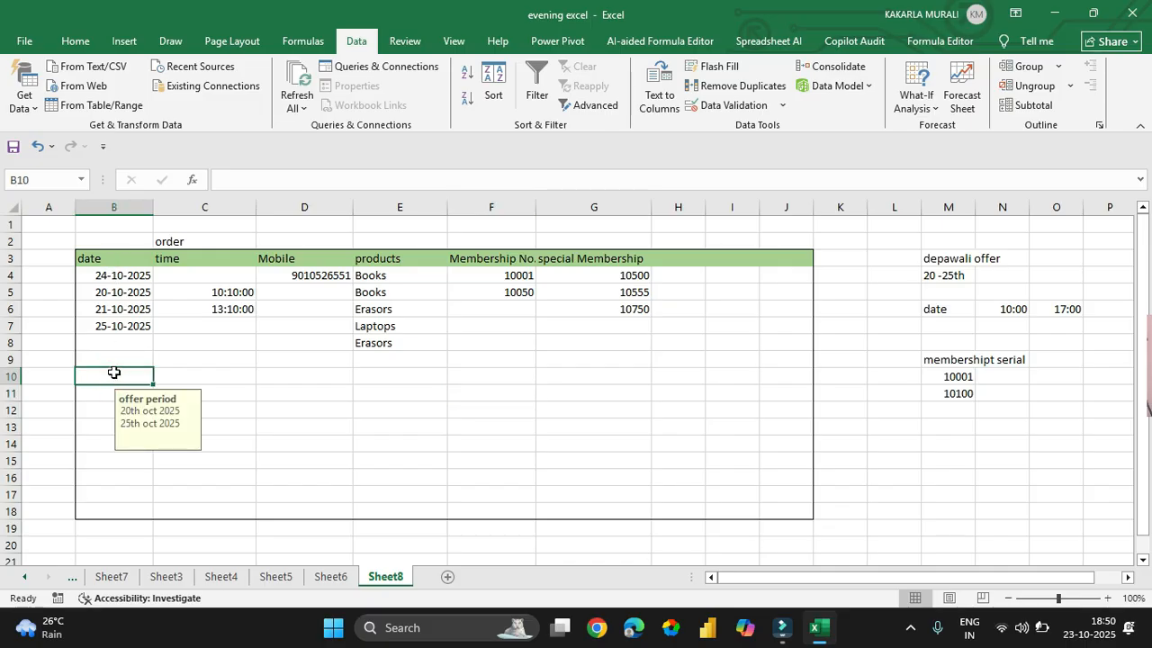